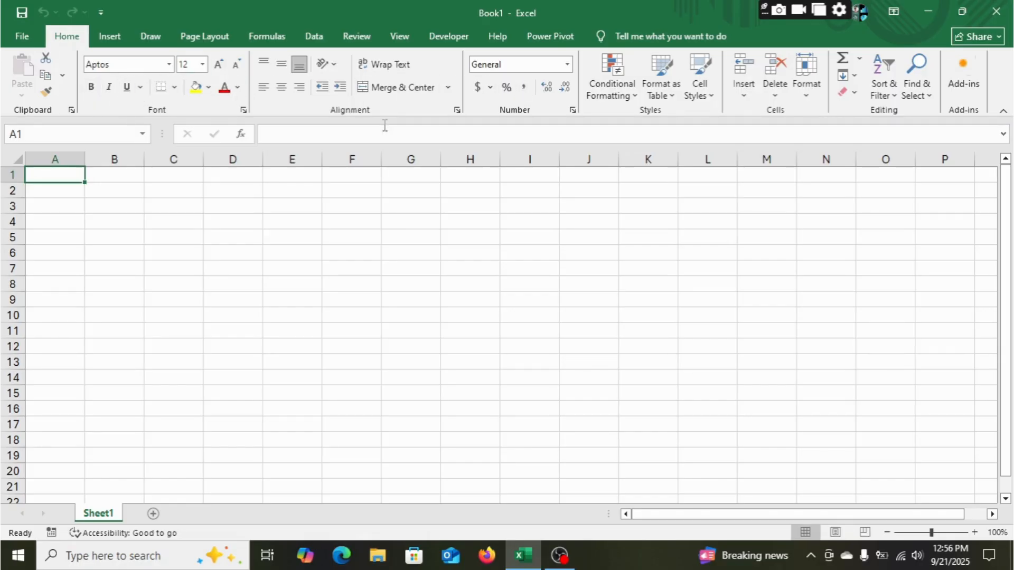
- Review the available font sizes, the border styles and the font settings for cell A1 without changing any of them
left_click(203, 65)
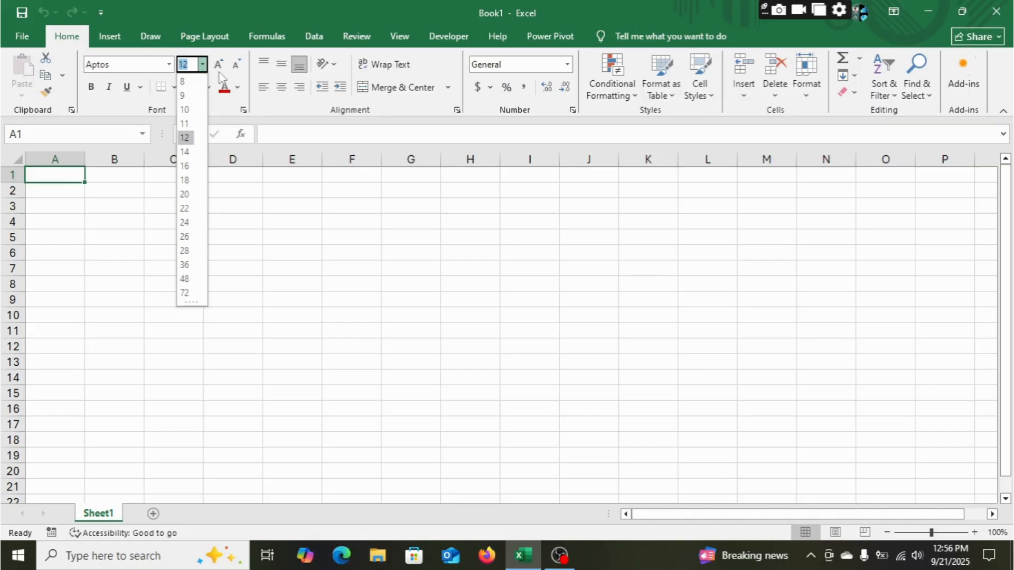
left_click(239, 234)
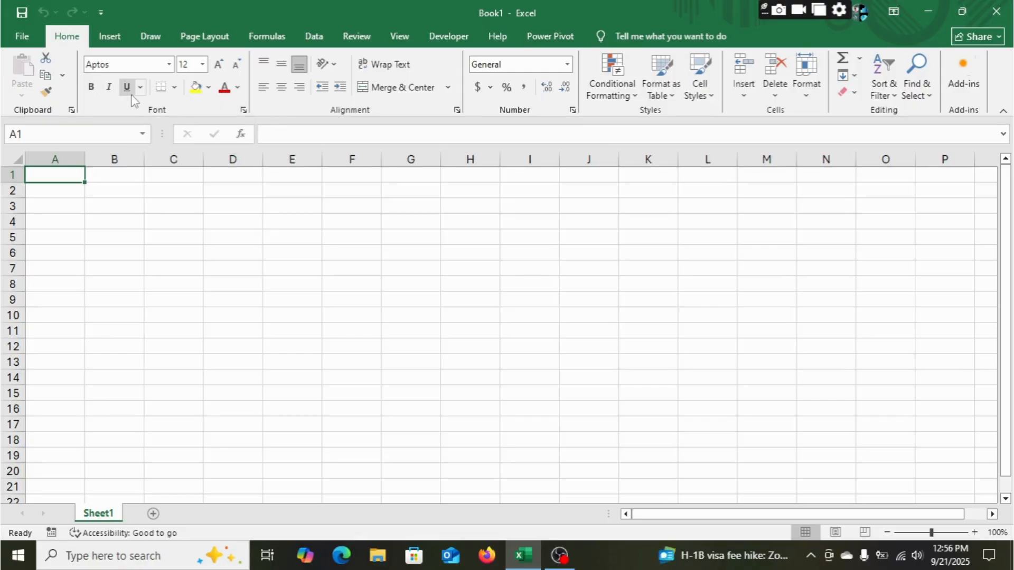
left_click(174, 87)
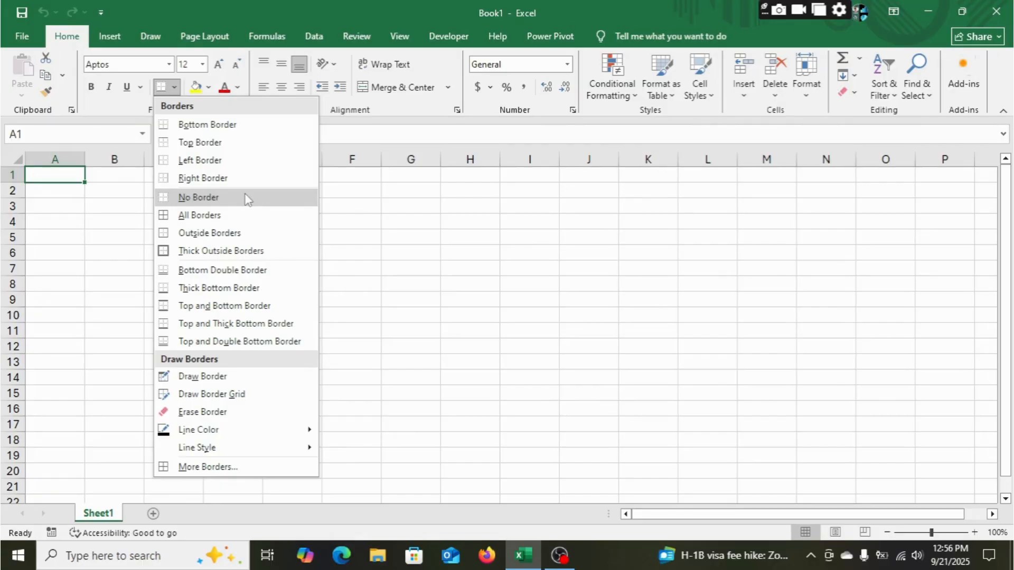
left_click(335, 221)
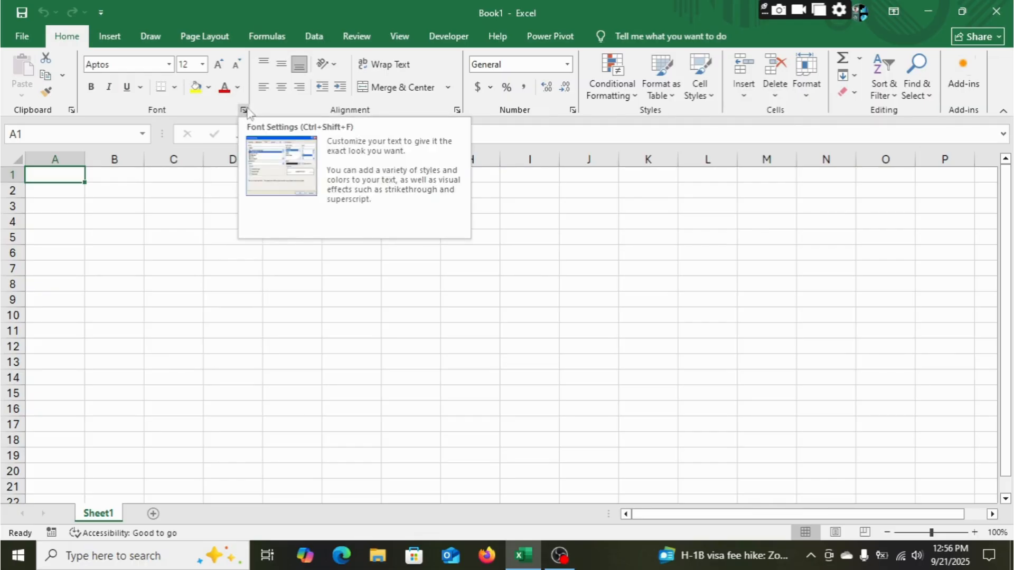
left_click(243, 110)
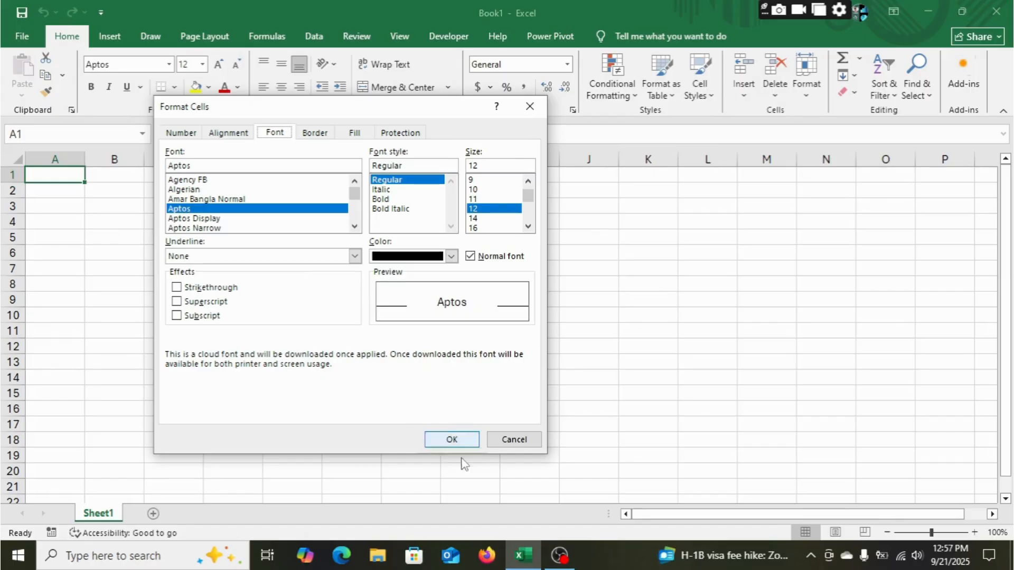
left_click(452, 440)
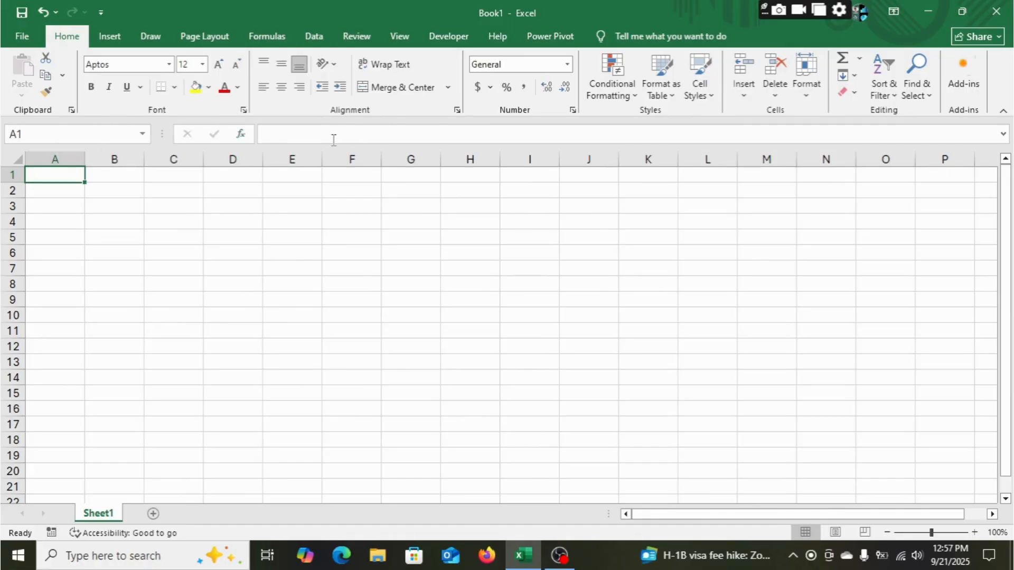
- Expand and collapse the formula bar, and widen the Name Box slightly
left_click(1004, 136)
left_click(1005, 137)
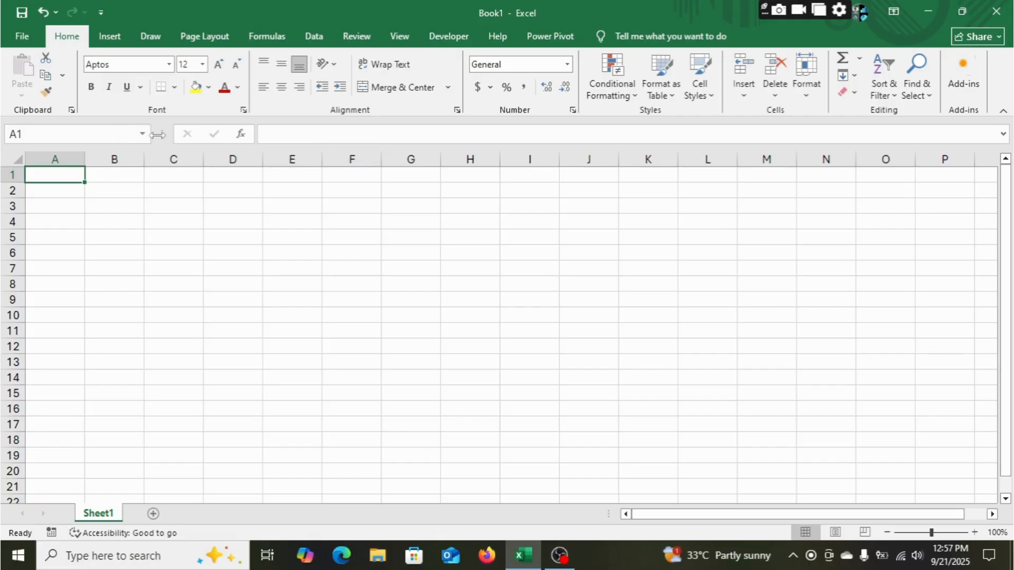
mouse_move(159, 134)
left_mouse_down()
mouse_move(132, 136)
mouse_move(167, 134)
left_mouse_up()
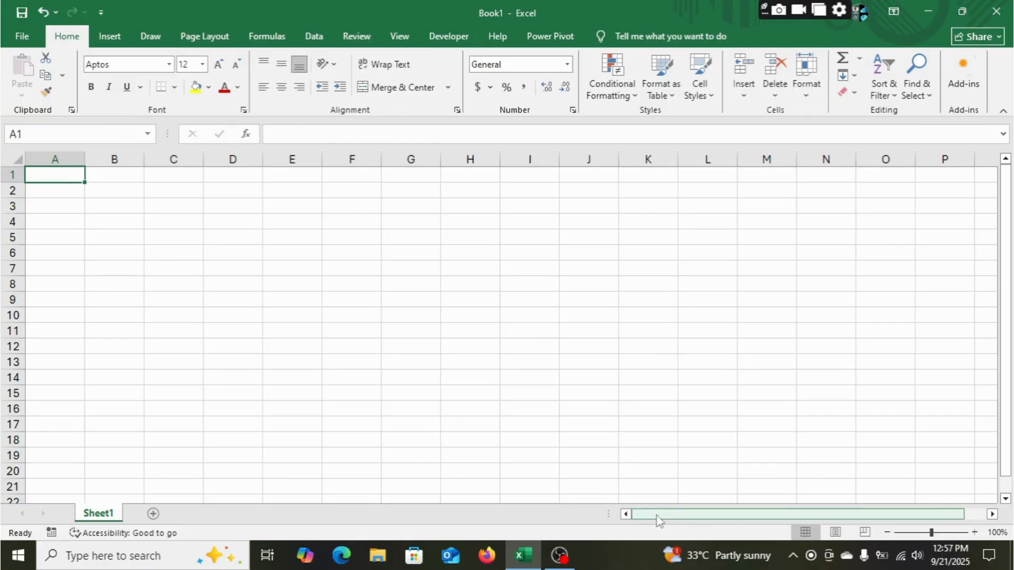
mouse_move(659, 521)
left_mouse_down()
mouse_move(669, 526)
mouse_move(660, 523)
left_mouse_up()
left_click_drag(1005, 267, 1010, 236)
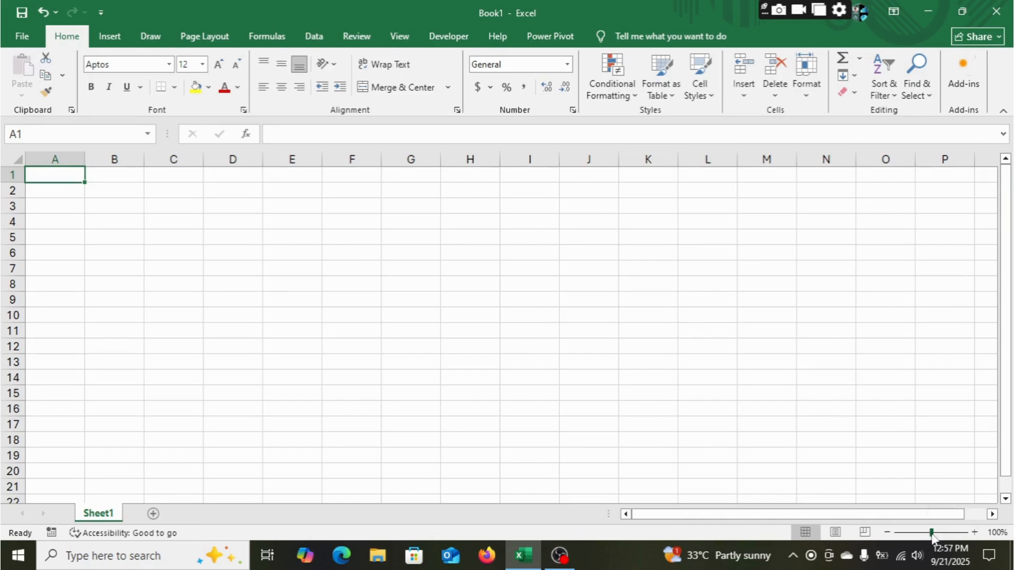
mouse_move(930, 533)
left_mouse_down()
mouse_move(953, 534)
mouse_move(932, 534)
left_mouse_up()
- Review the General options for new workbooks, including the default font, and the Save options with the AutoRecover settings
left_click(21, 38)
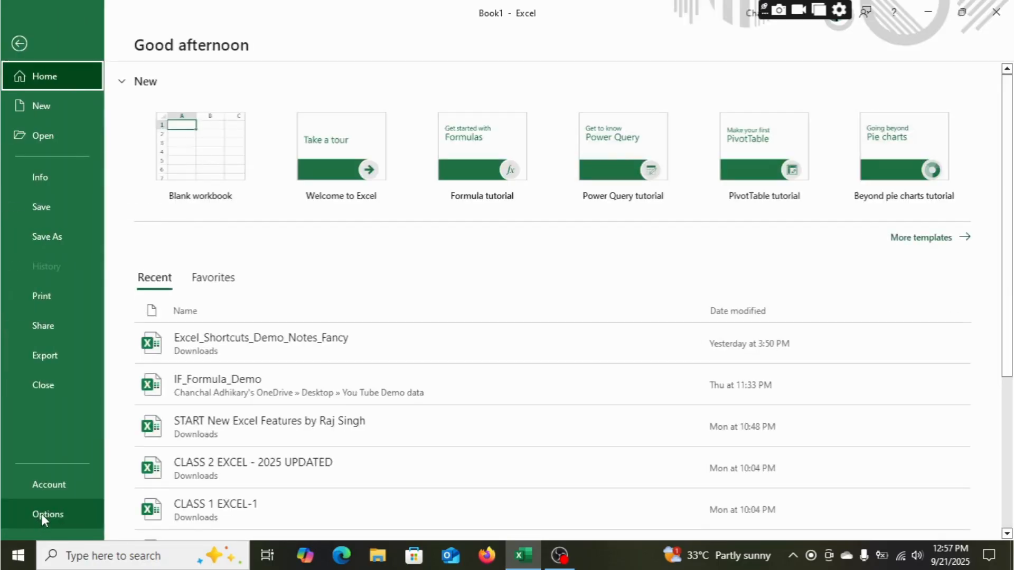
left_click(43, 515)
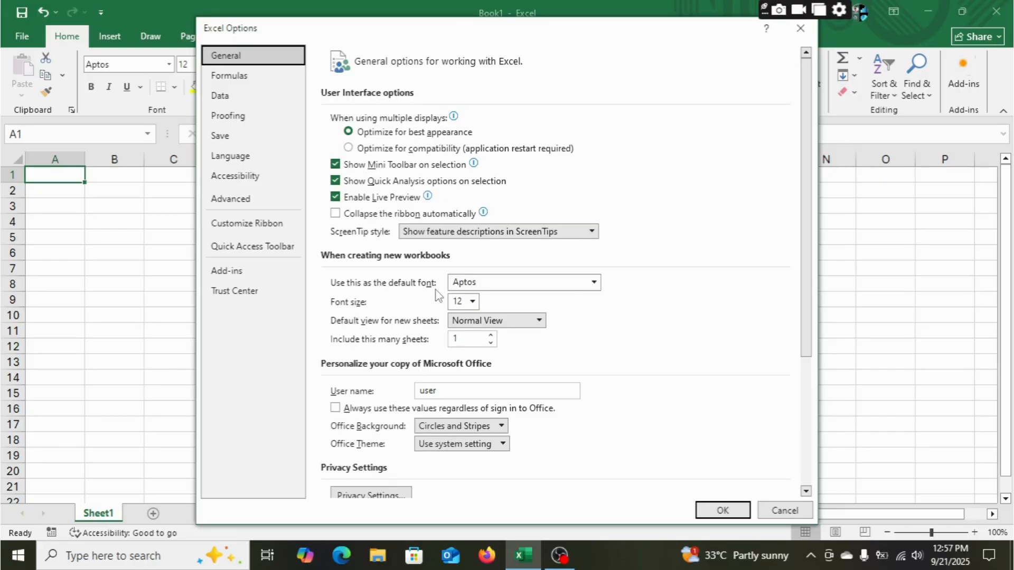
left_click(593, 283)
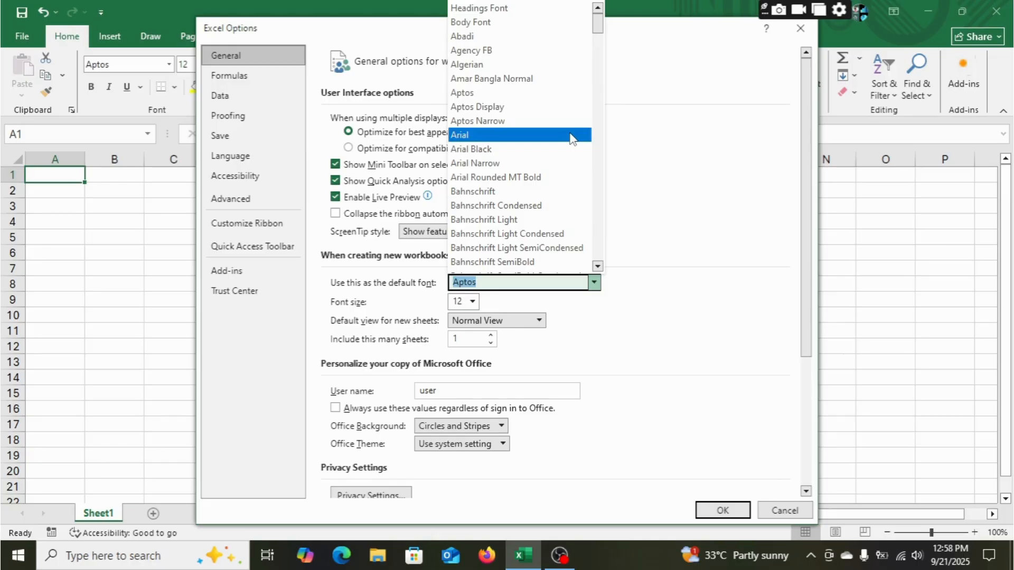
left_click(595, 283)
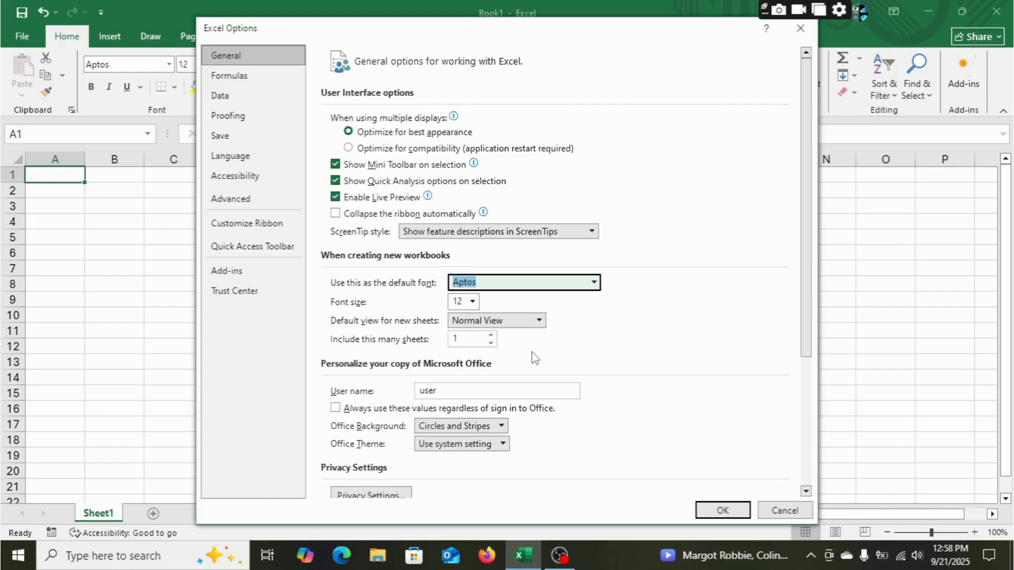
left_click(231, 137)
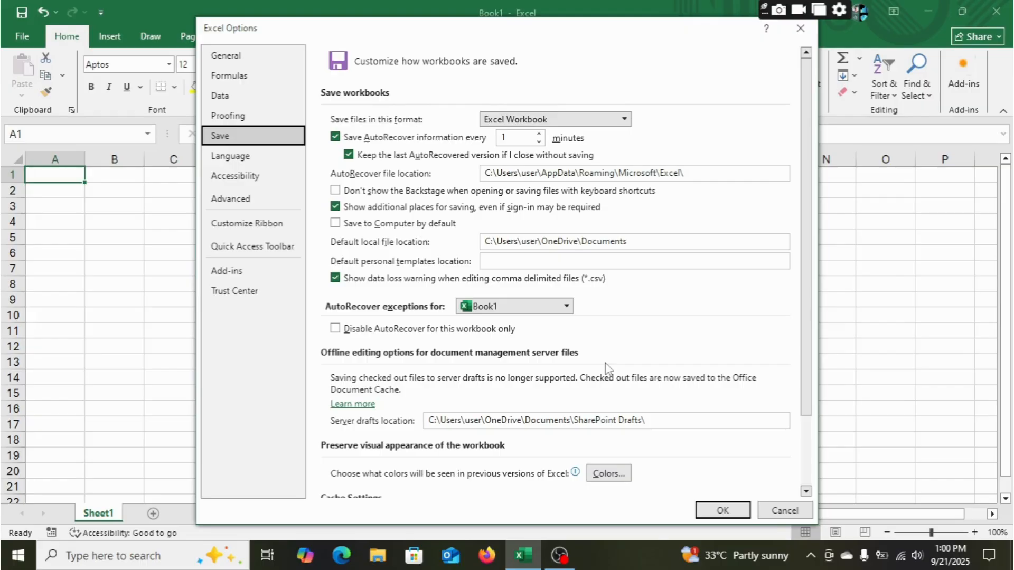
left_click(718, 512)
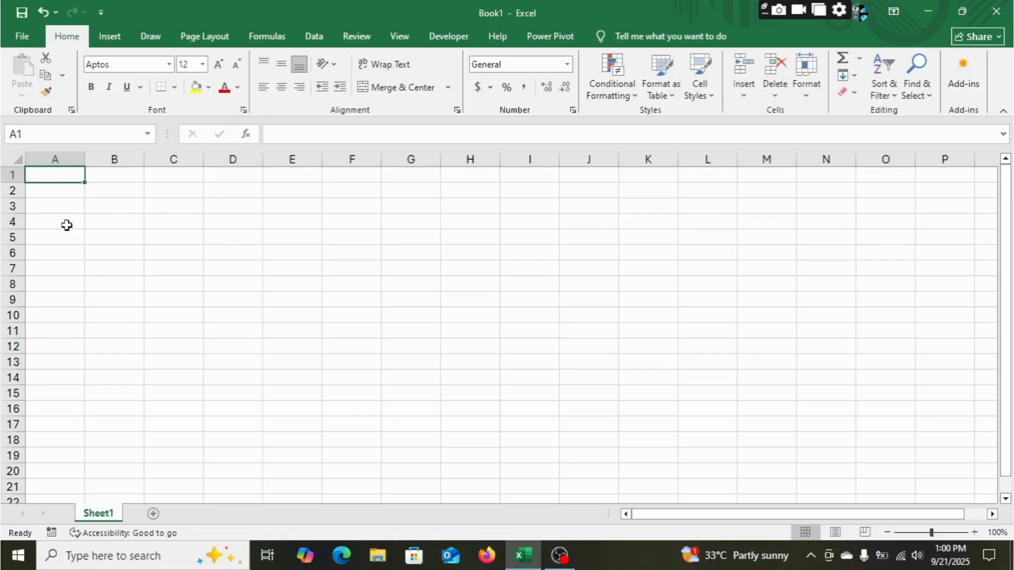
- Go from cell A1 to the last row of column A, and return to A1
left_click(176, 220)
left_click(37, 175)
key("ctrl+Down")
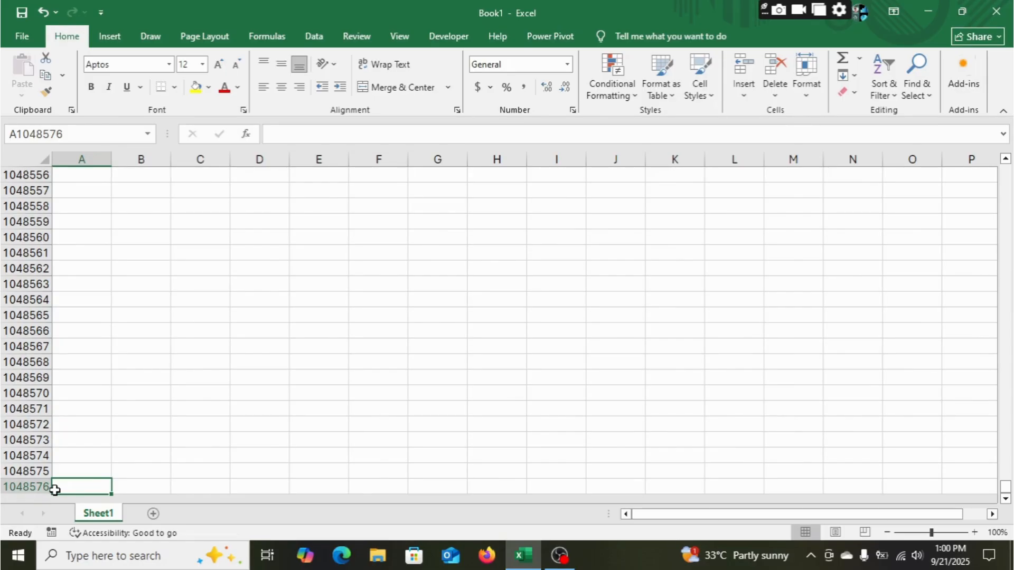
key("ctrl+Home")
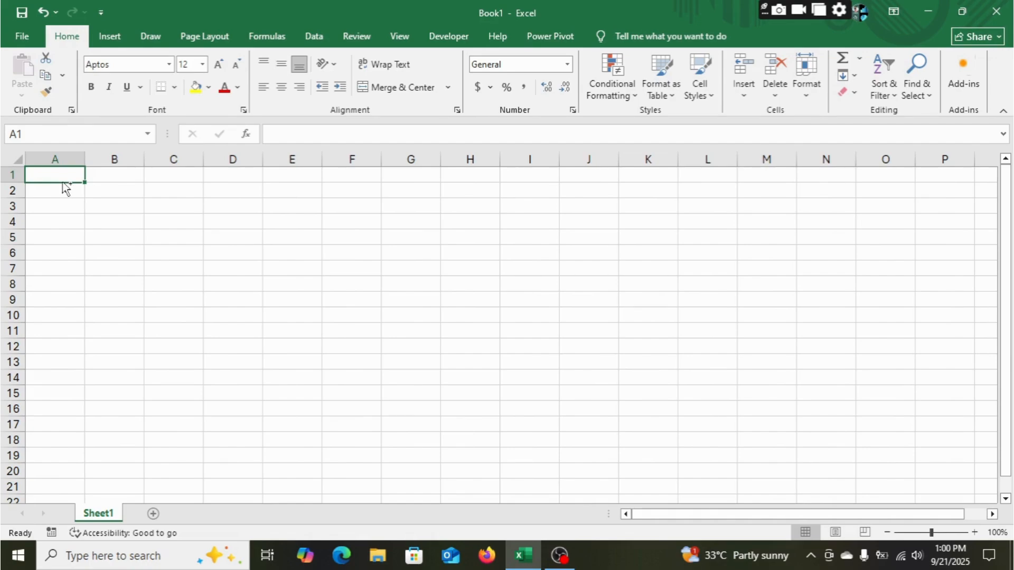
- Enter the COLUMN function without a reference in the last column's cell of row 1, XFD1
key("ctrl+Right")
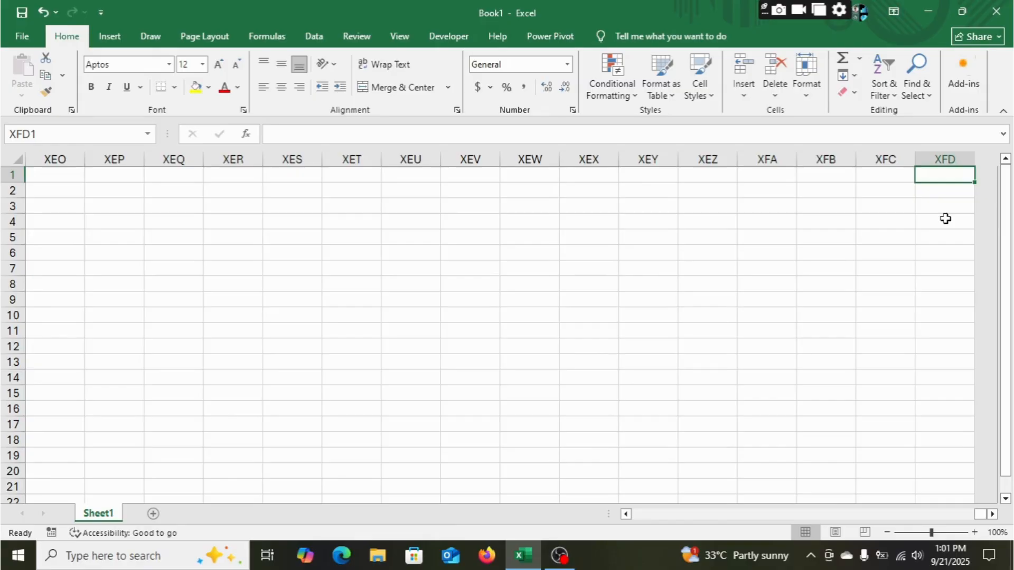
type("=colu")
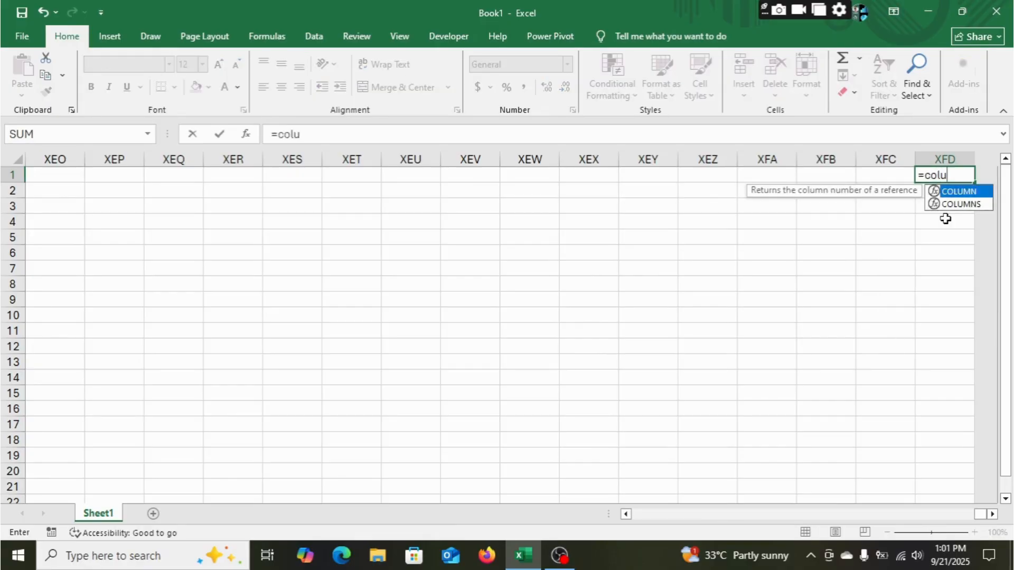
type("mn")
key("Tab")
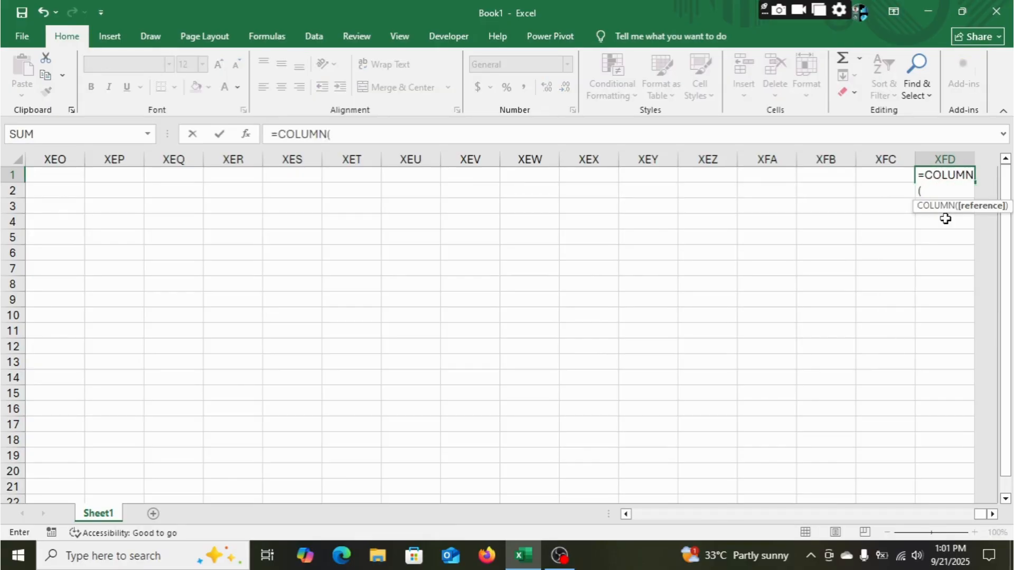
key("Return")
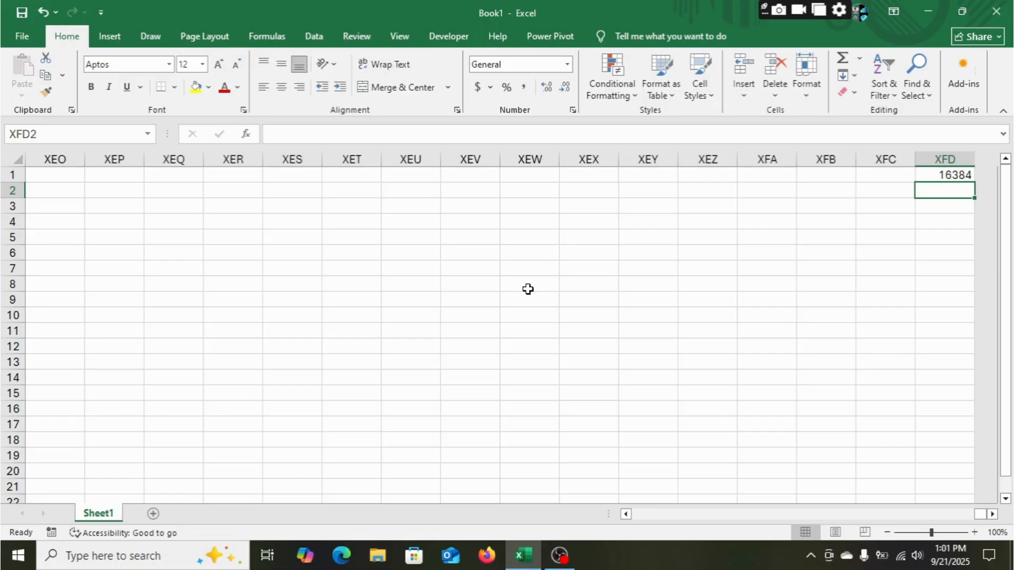
- Return to cell A1, and select the entire worksheet before clearing that selection
key("Home")
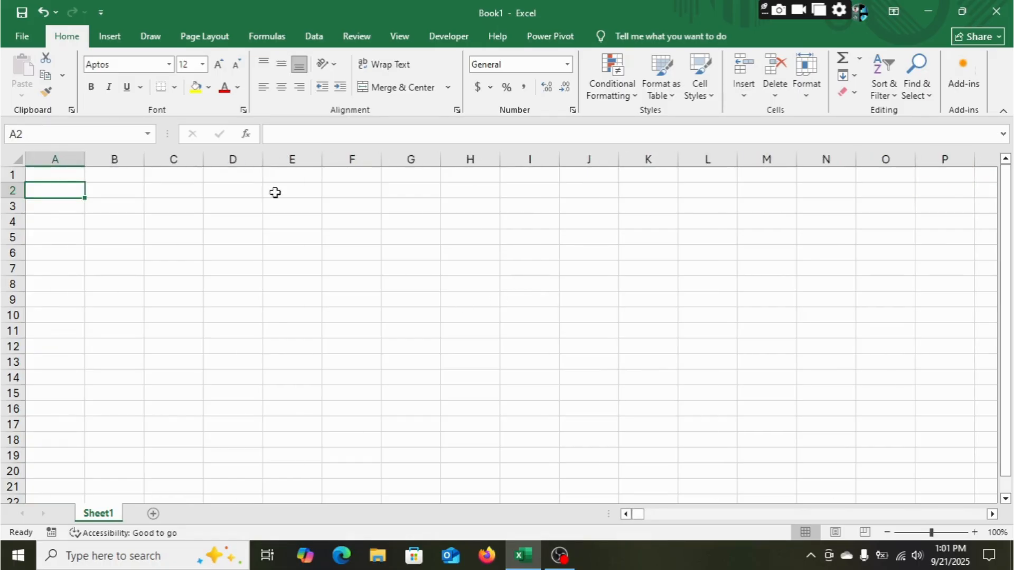
left_click(45, 177)
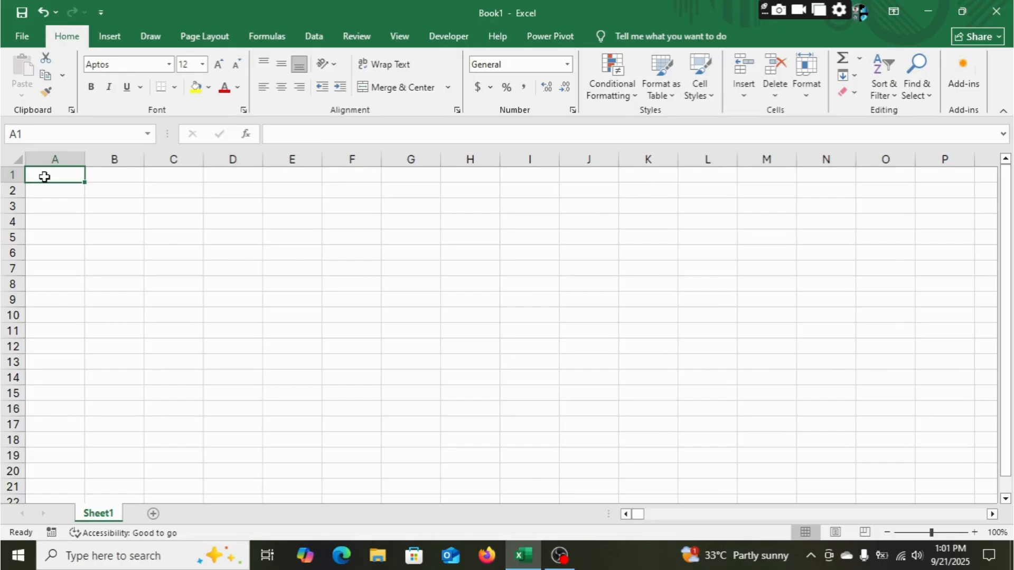
left_click(17, 161)
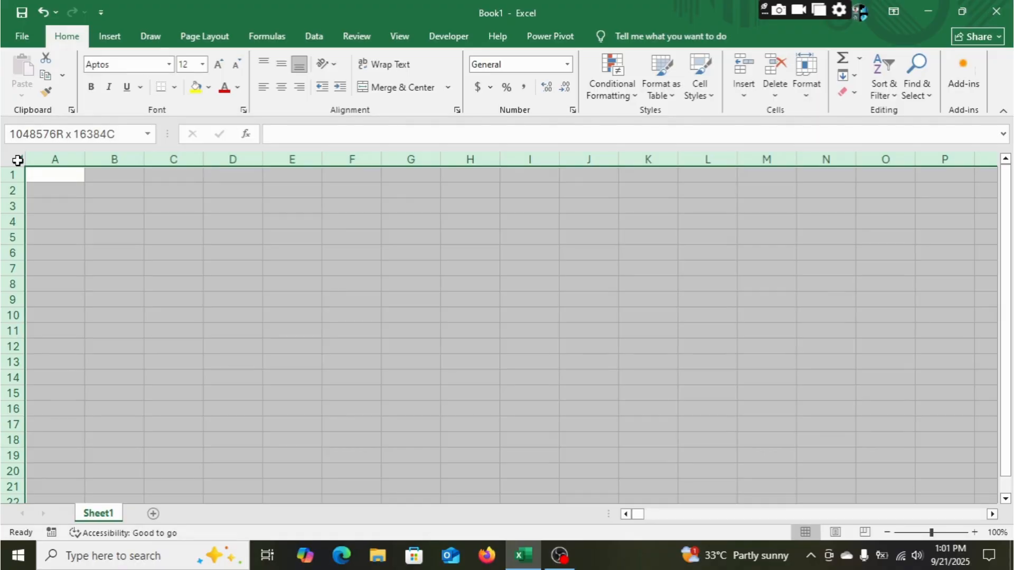
left_click(127, 264)
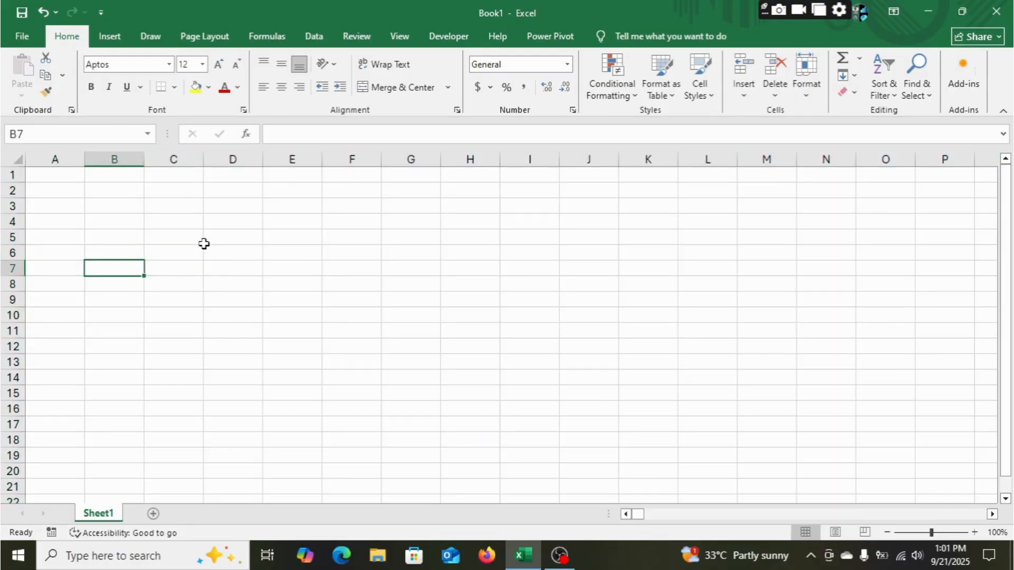
- Select columns A, B and C one at a time, followed by rows 1, 2 and 3 individually
left_click(57, 158)
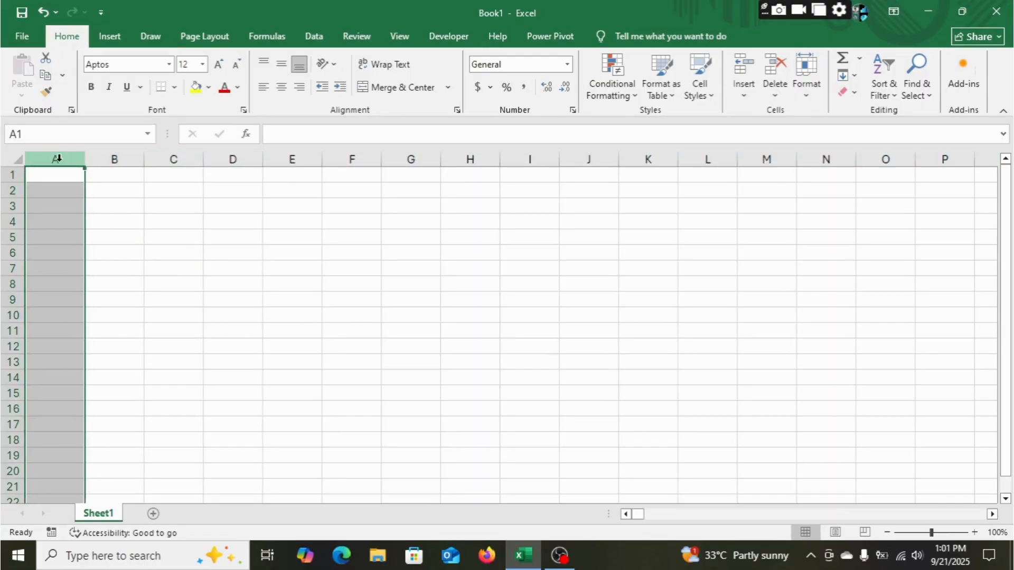
left_click(113, 157)
left_click(177, 158)
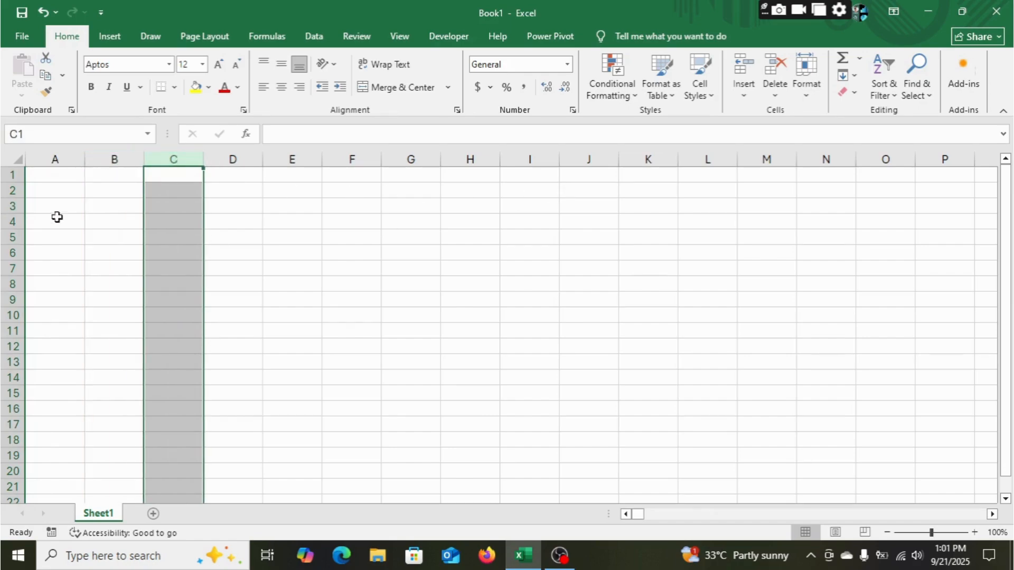
left_click(8, 174)
left_click(8, 190)
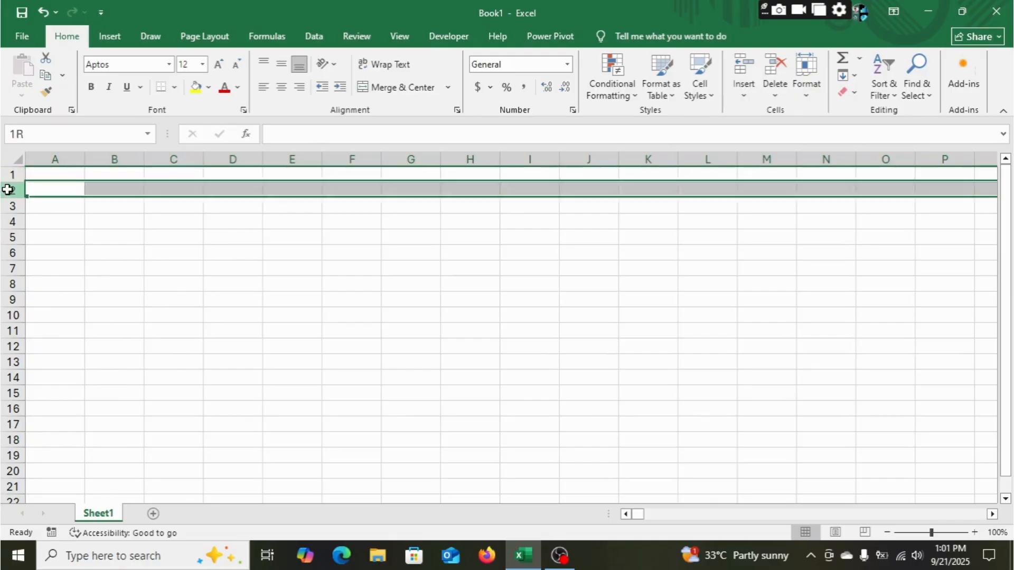
left_click(4, 203)
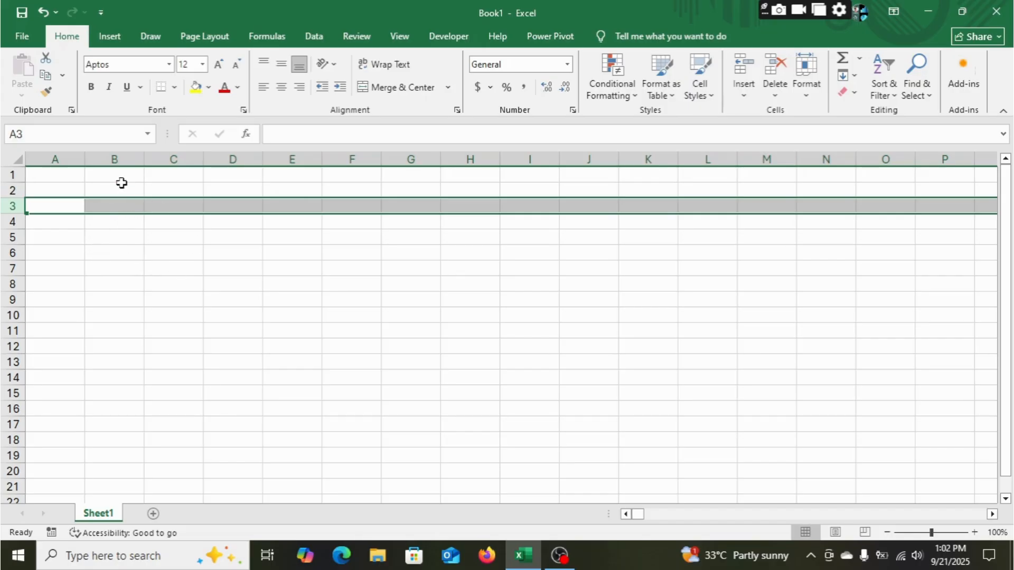
- Fill cells B1:B10 and cells A5:C5 with the lightest orange theme color
left_click_drag(120, 174, 125, 321)
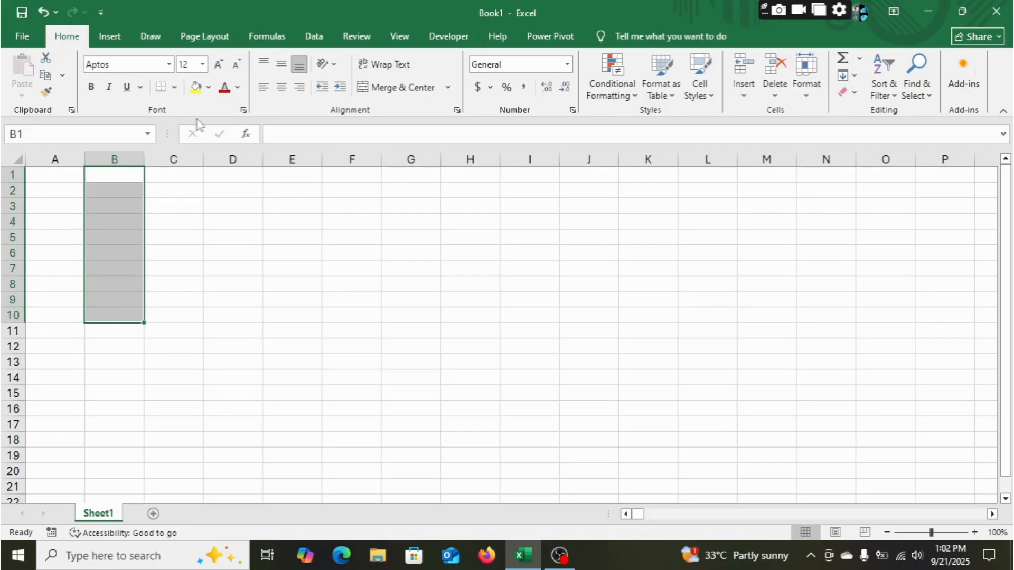
left_click(208, 87)
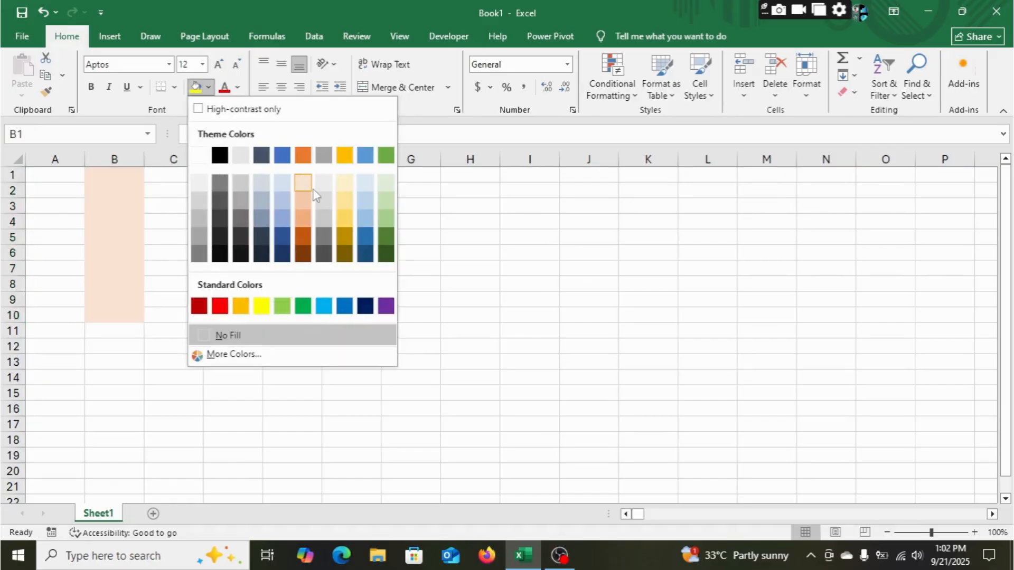
left_click(305, 186)
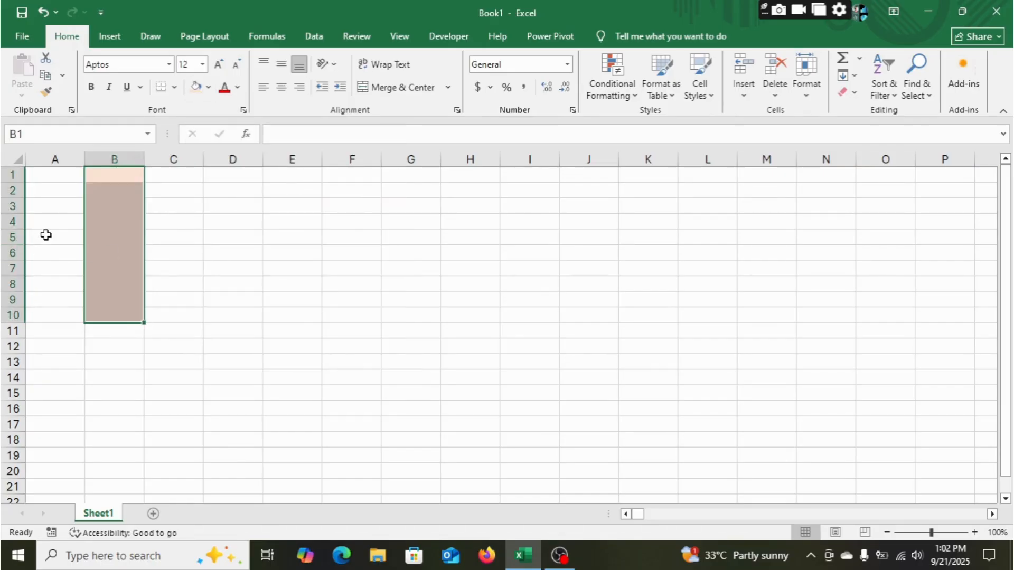
left_click_drag(46, 235, 157, 236)
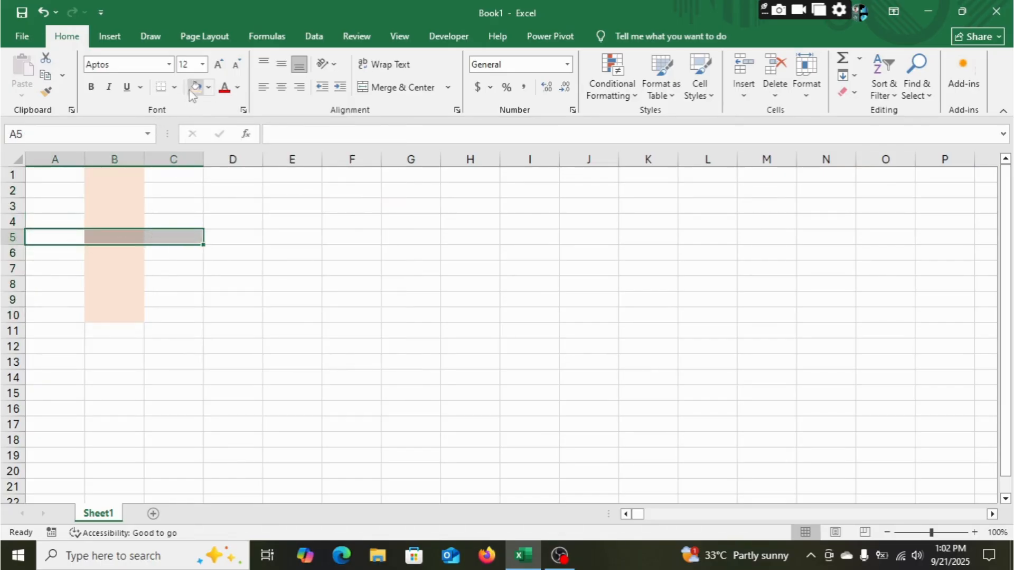
- Enter "cell" in B5, where the shaded row and column cross, and enlarge its font size to 16
left_click(119, 234)
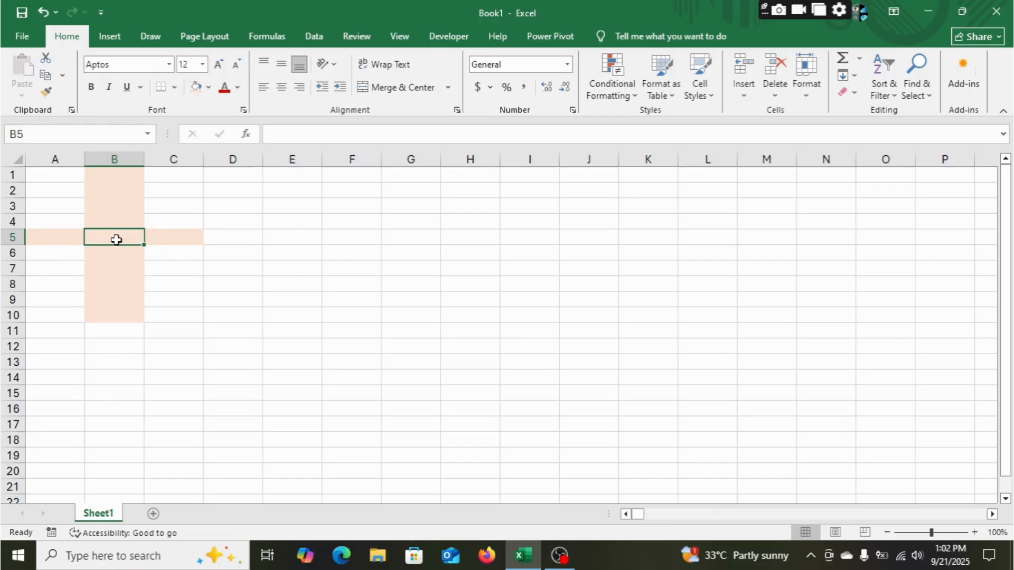
type("cell")
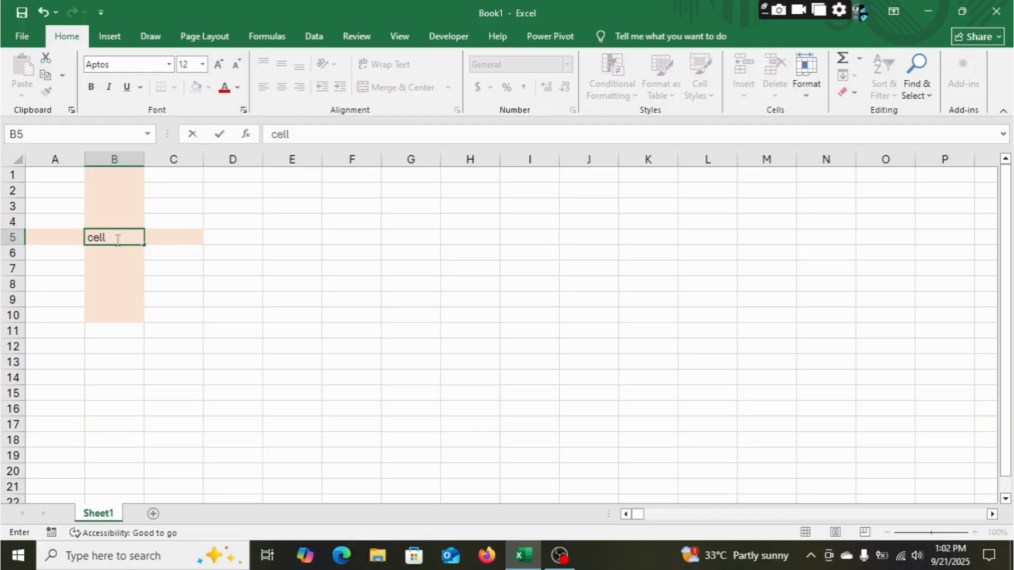
key("Return")
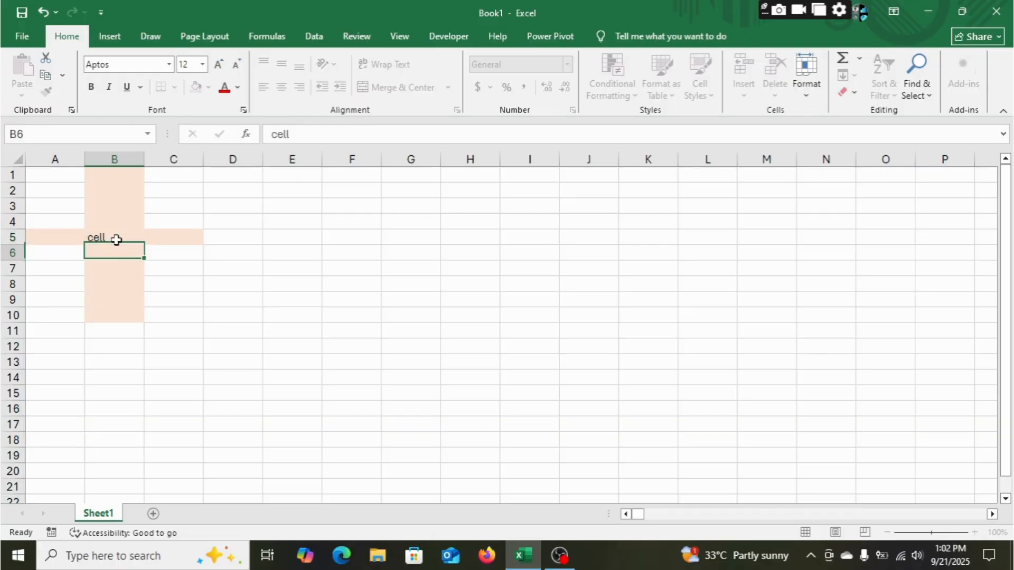
left_click(116, 238)
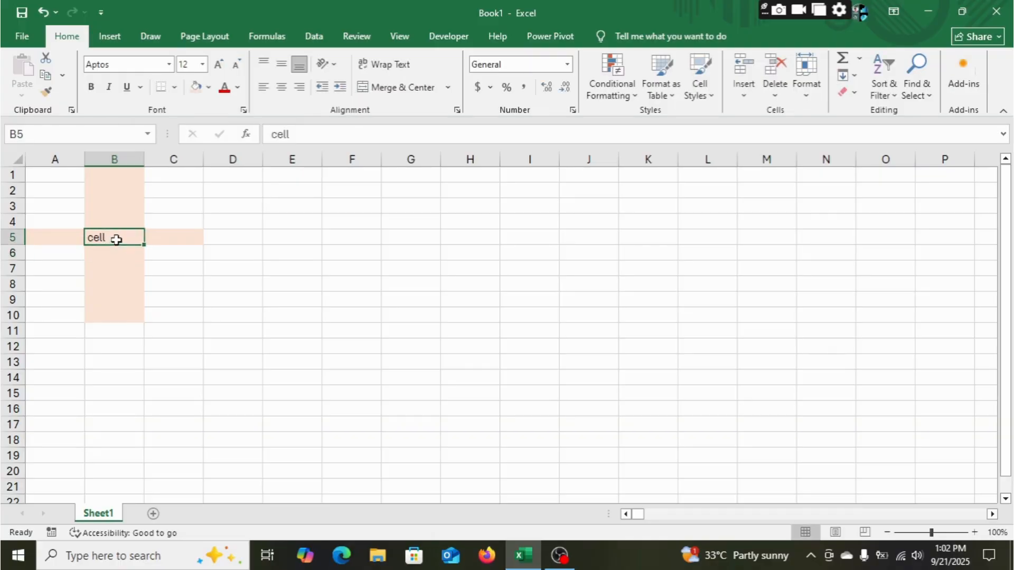
left_click(220, 64)
left_click(220, 64)
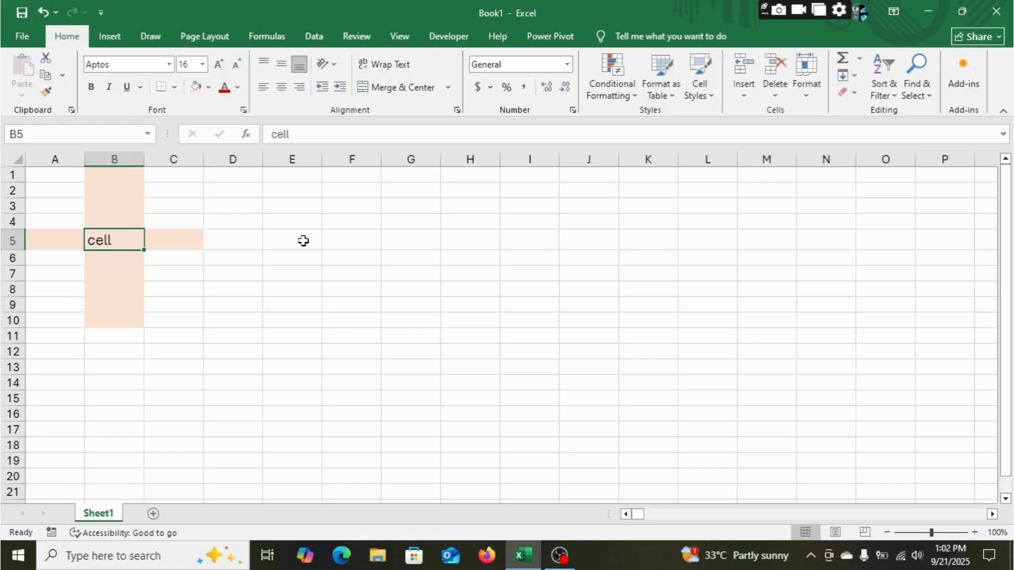
- Enter the headers "Name" in E1 and "Number" in F1
left_click(293, 177)
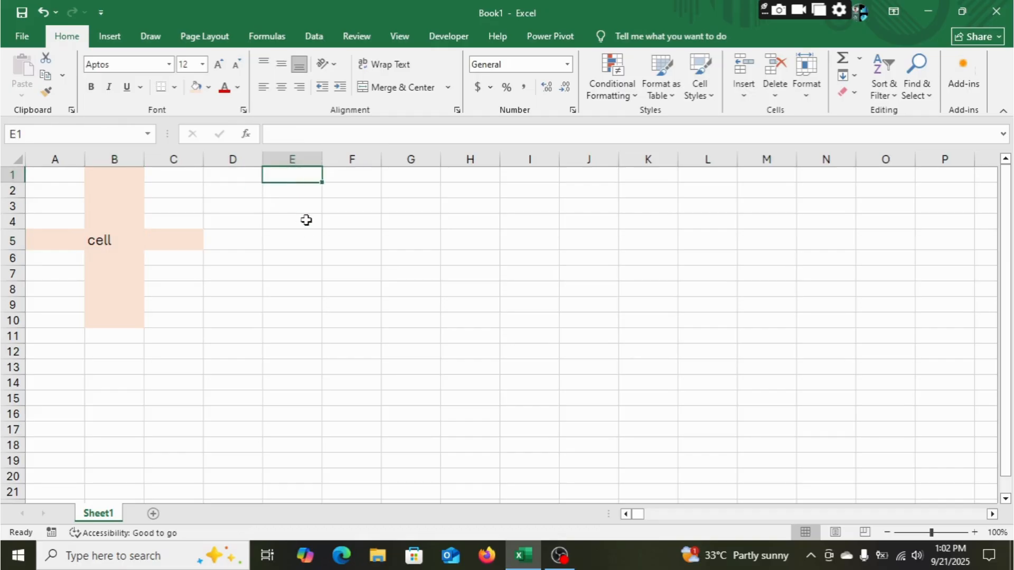
type("Name")
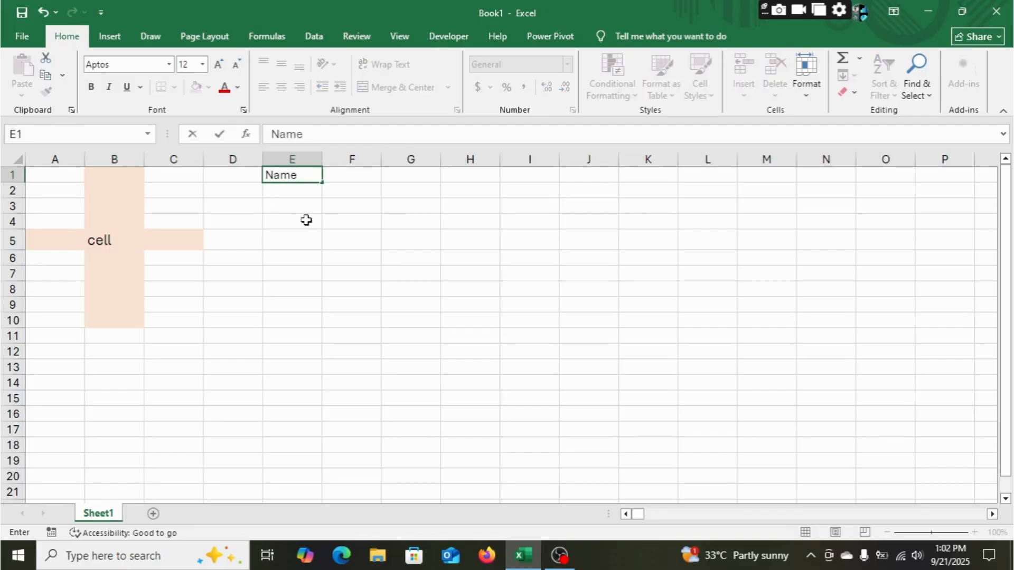
key("Tab")
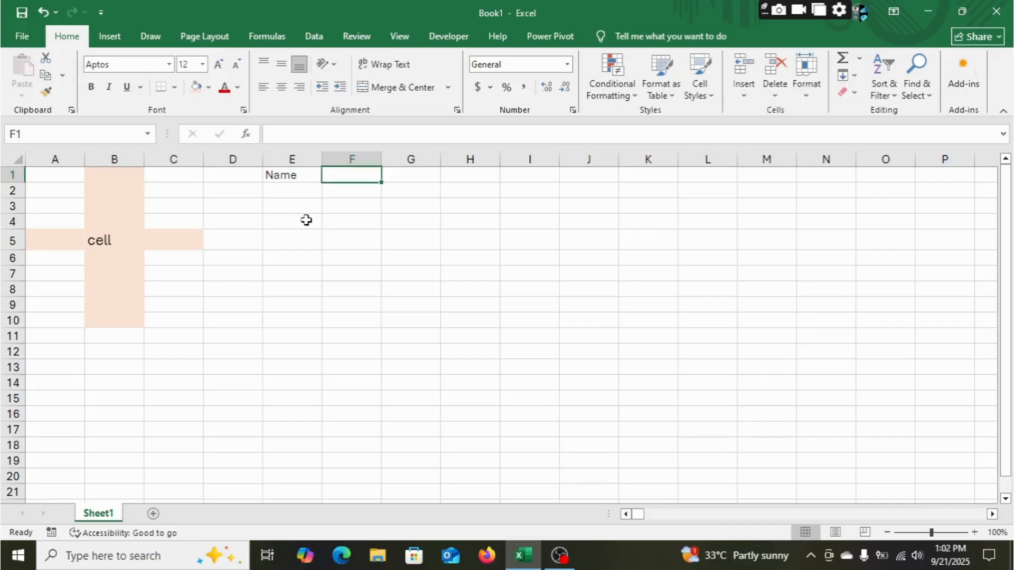
type("Num")
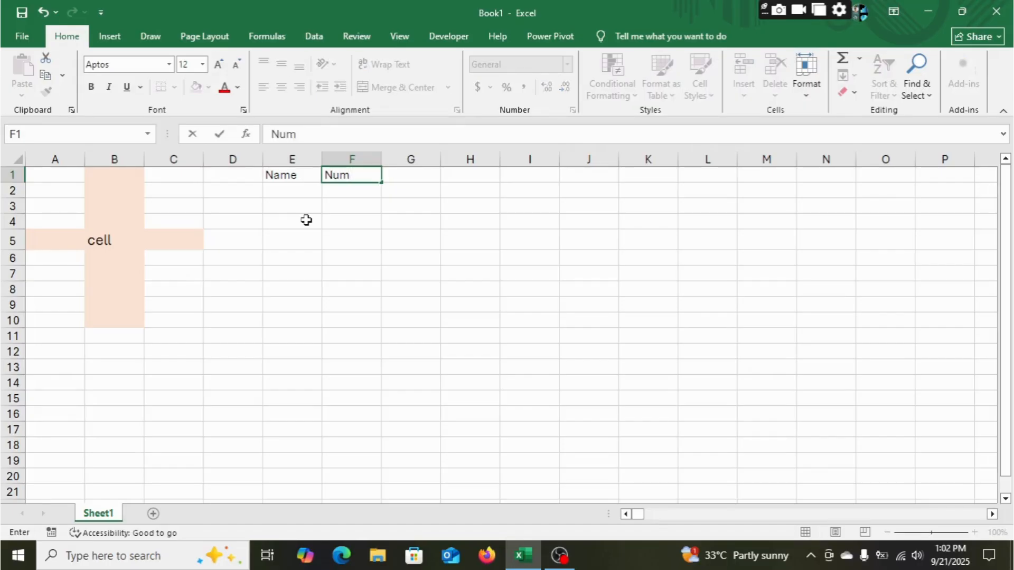
type("ber")
key("Return")
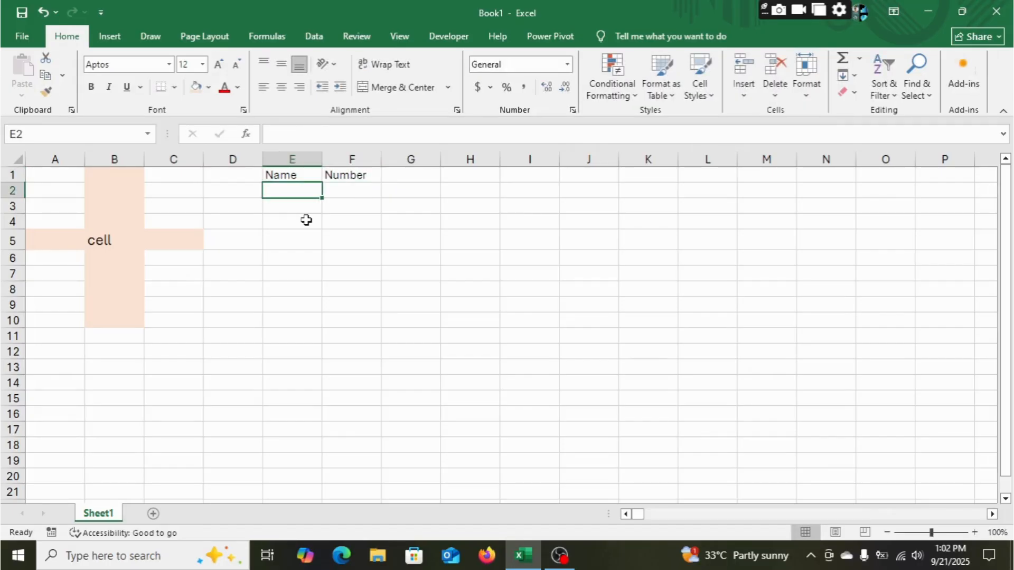
- Enter a person's full name in E2, autofill the name list down to E5, and autofit column E
type("Ra")
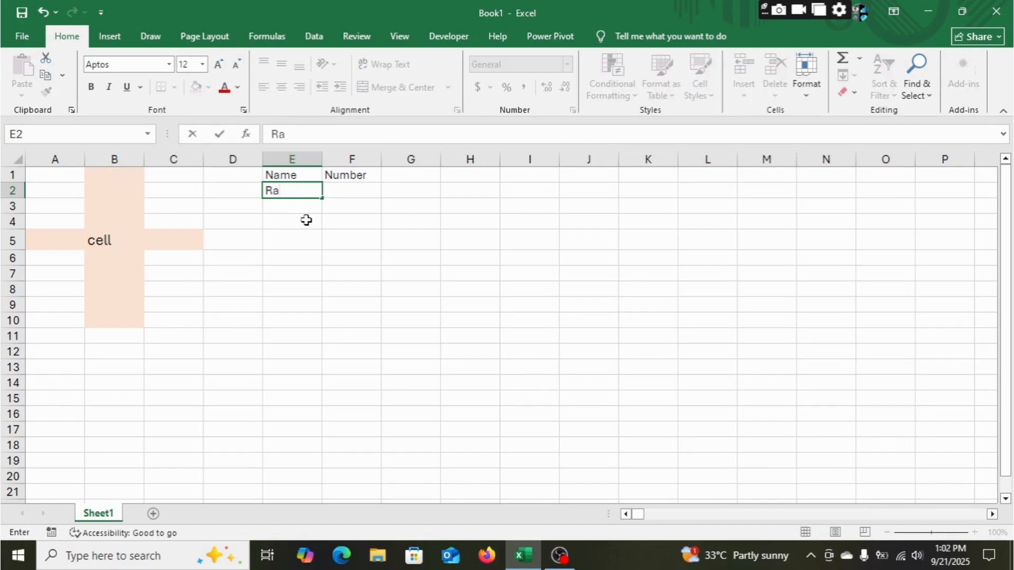
type("m Mal")
key("Return")
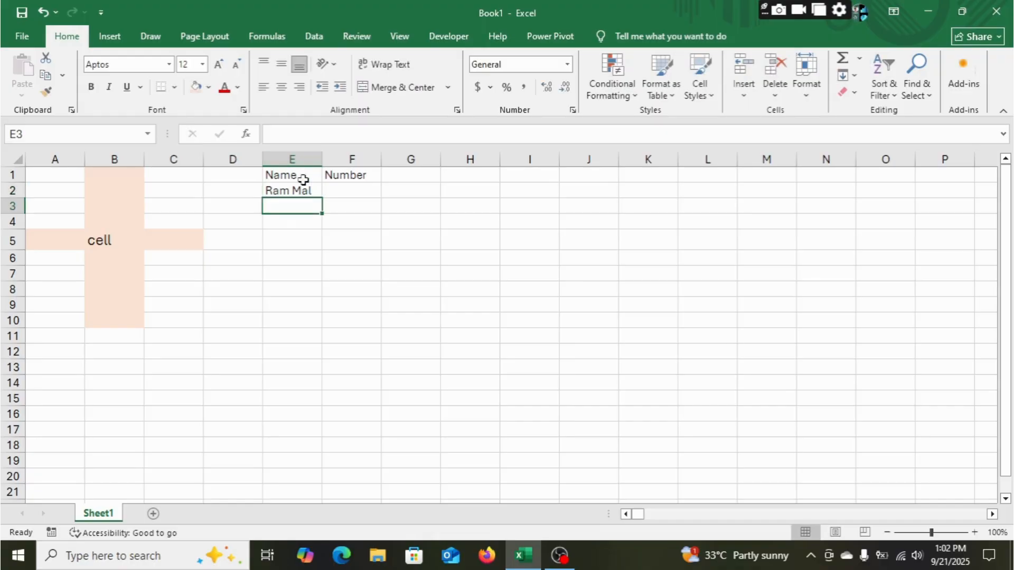
left_click(316, 191)
left_click_drag(322, 201, 328, 248)
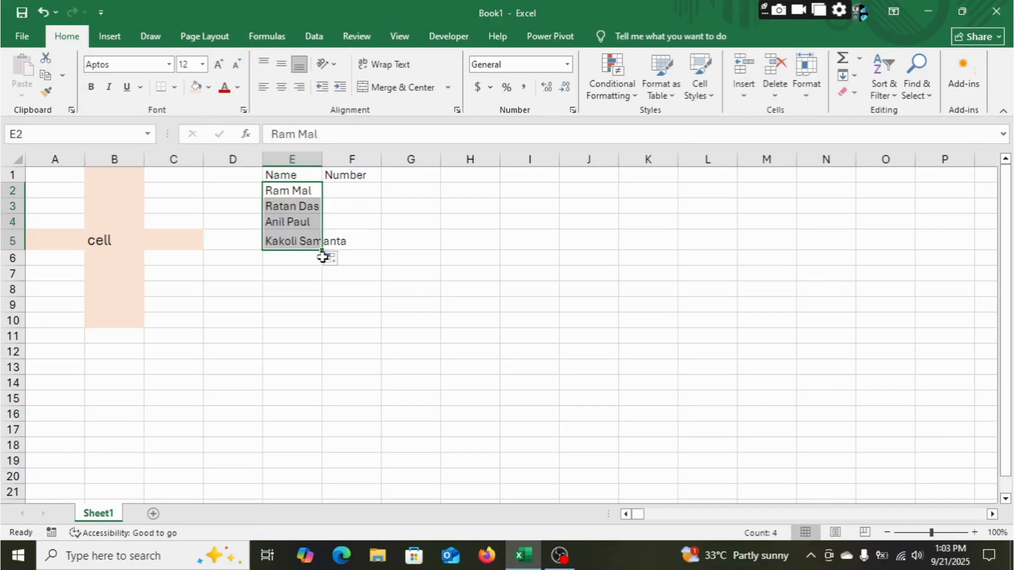
double_click(322, 158)
- Set the font size of headers E1:F1 to 14, and increase the font size of column C to 14
left_click(334, 175)
left_click_drag(334, 175, 391, 174)
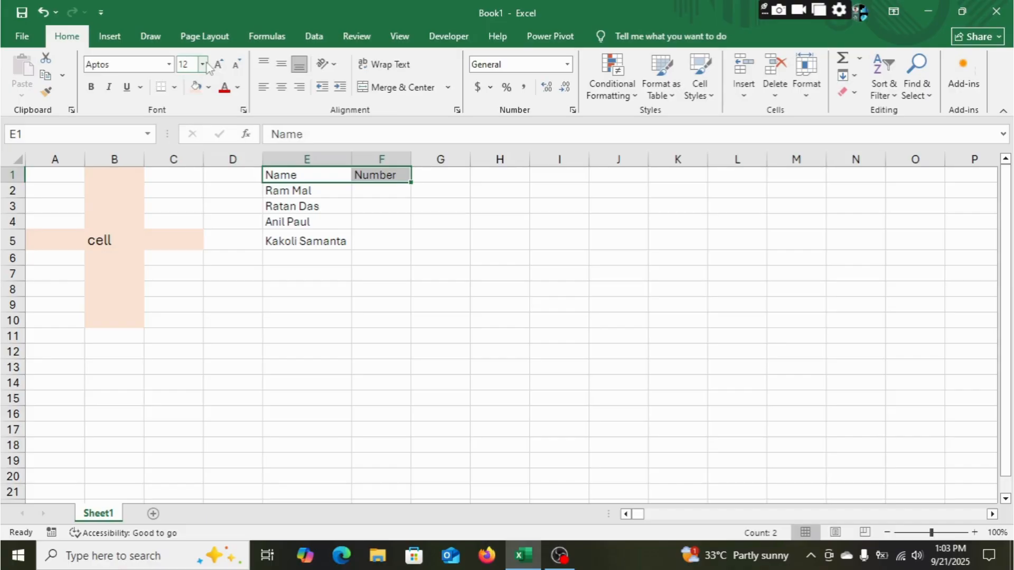
left_click(202, 64)
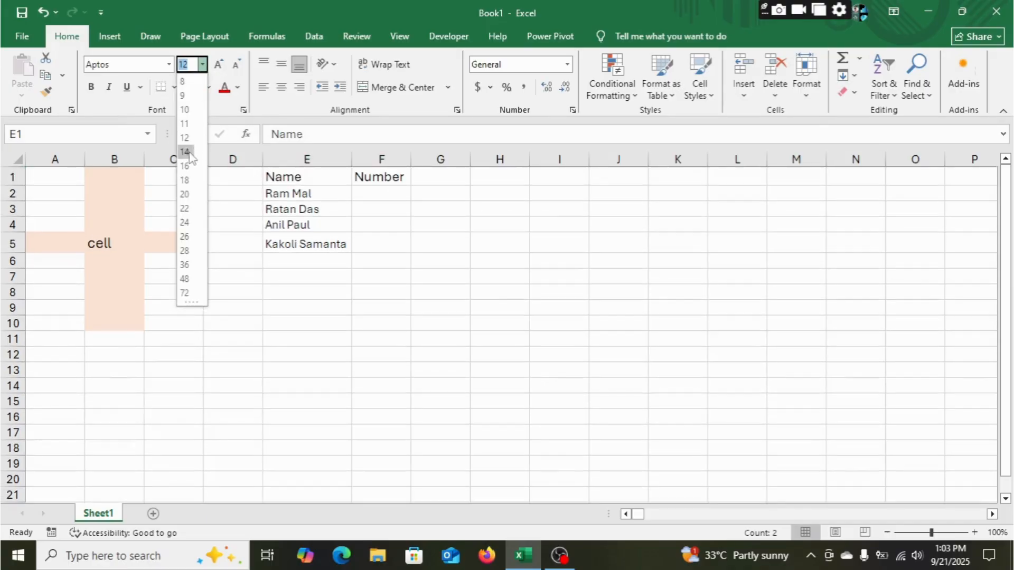
left_click(186, 152)
left_click(173, 159)
left_click(219, 65)
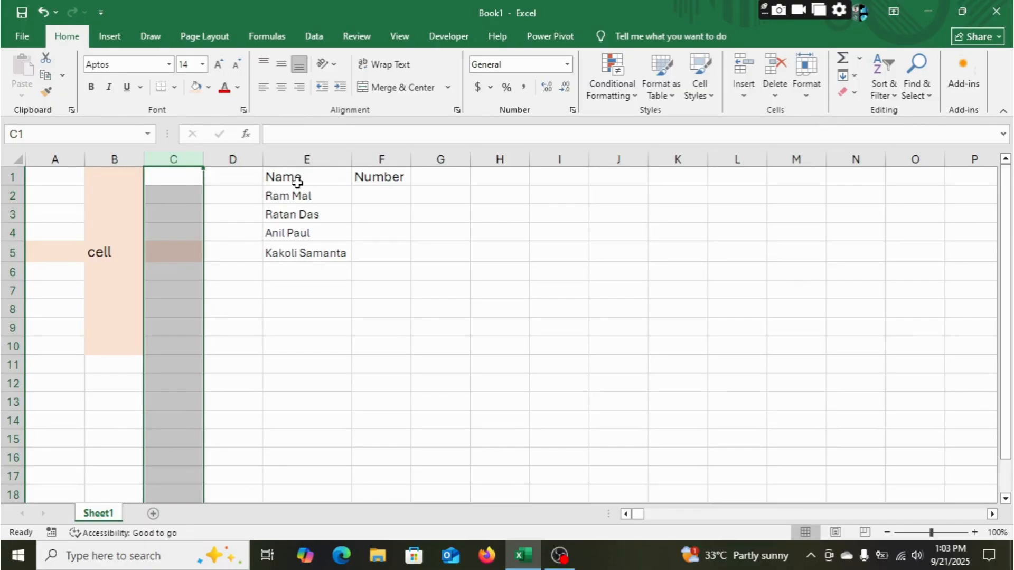
- Make the headers in E1:F1 bold, italic and horizontally centered, and widen column F
left_click_drag(290, 181, 391, 177)
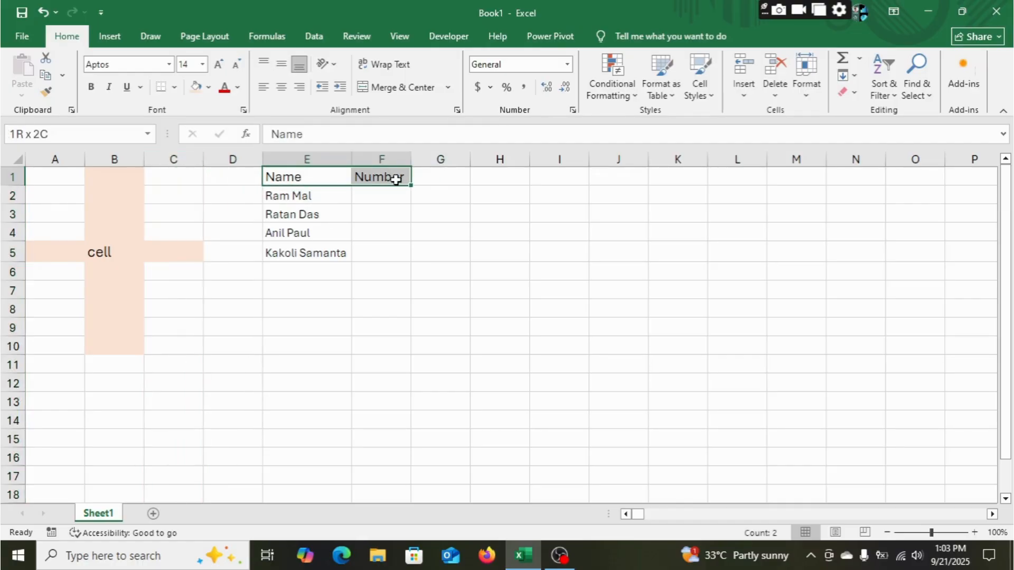
left_click(93, 89)
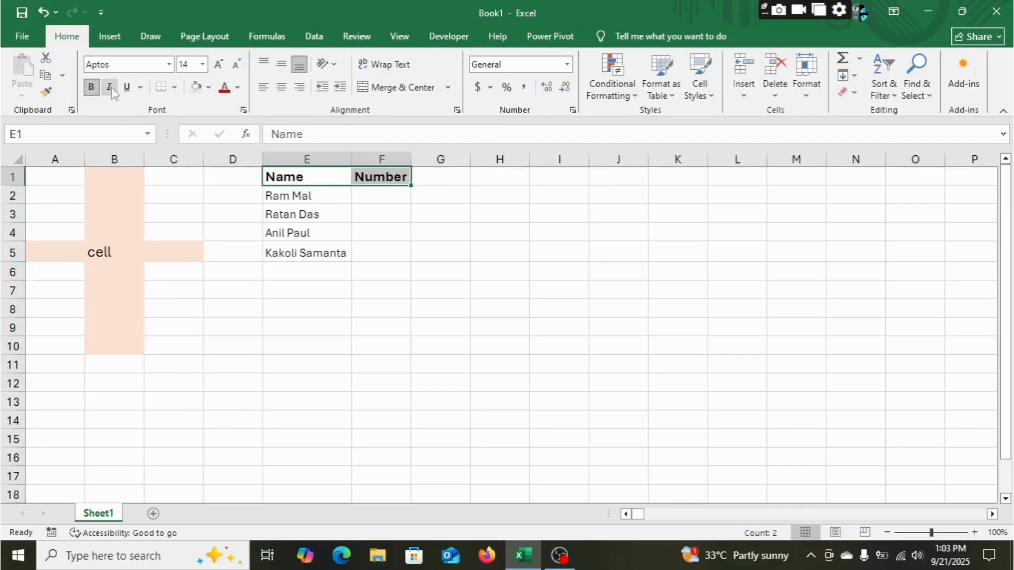
left_click(108, 87)
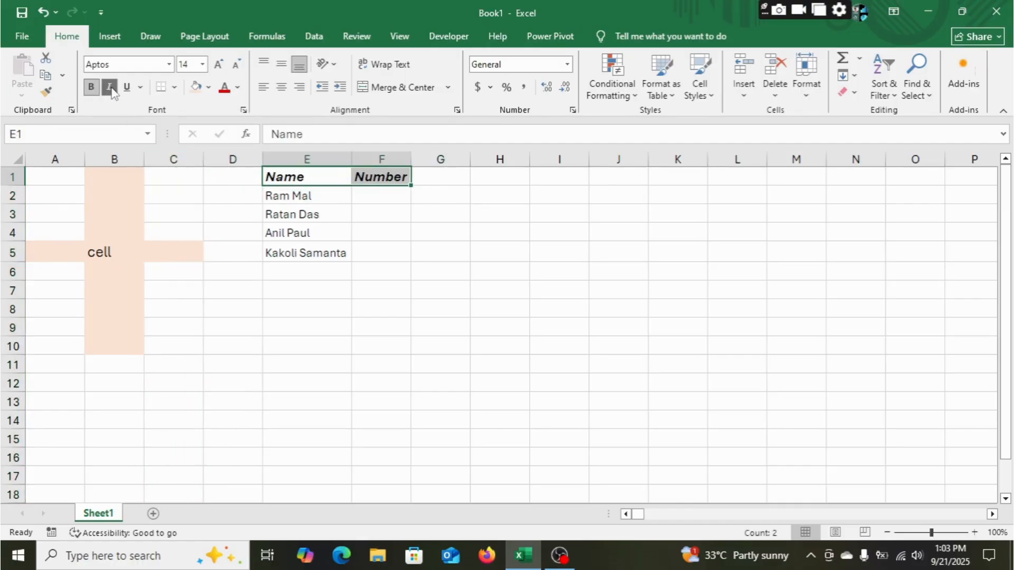
left_click(285, 90)
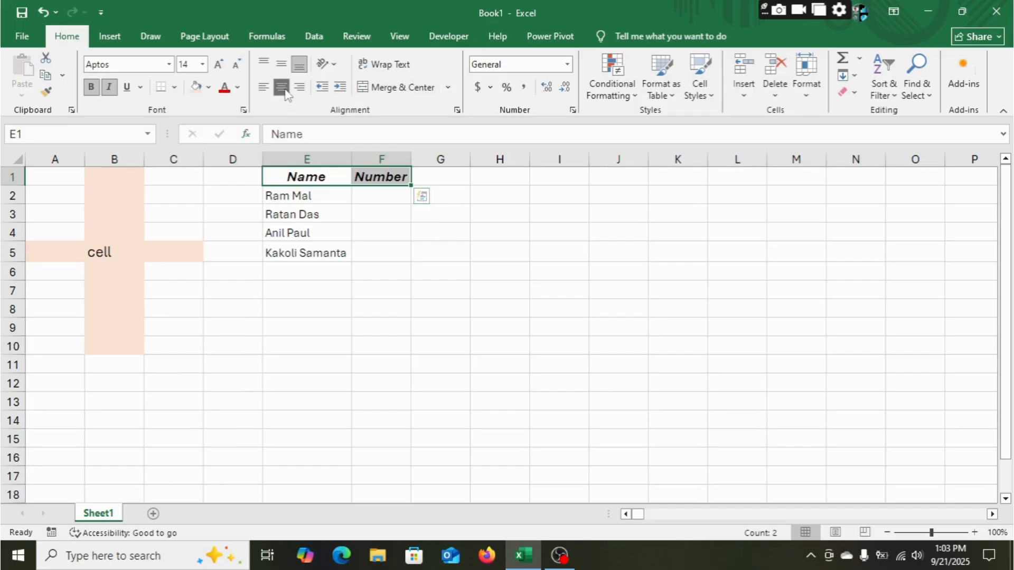
left_click_drag(410, 157, 448, 158)
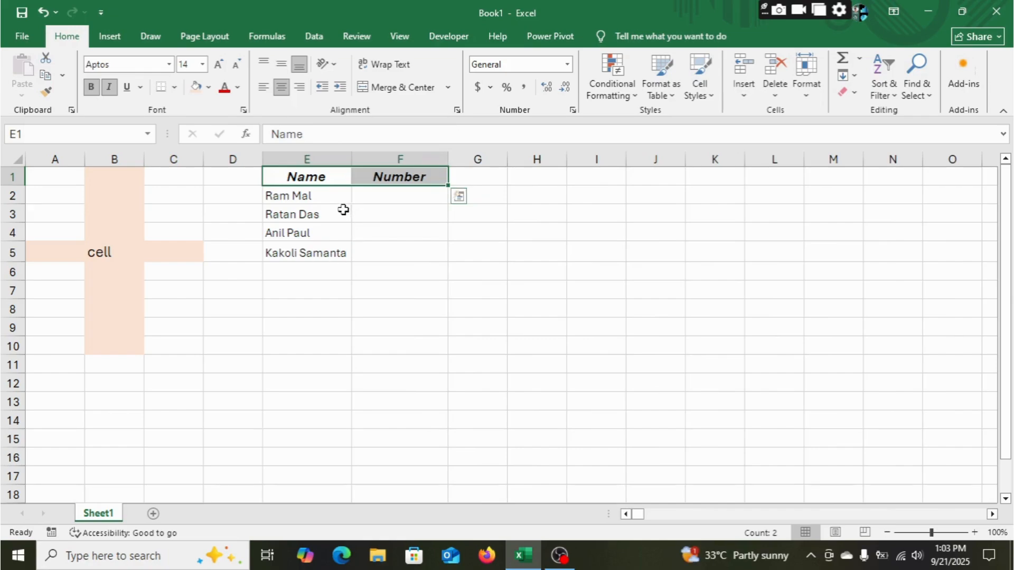
- Enter the numbers 45, 95, 82 and 16 in cells F2 to F5
left_click(389, 197)
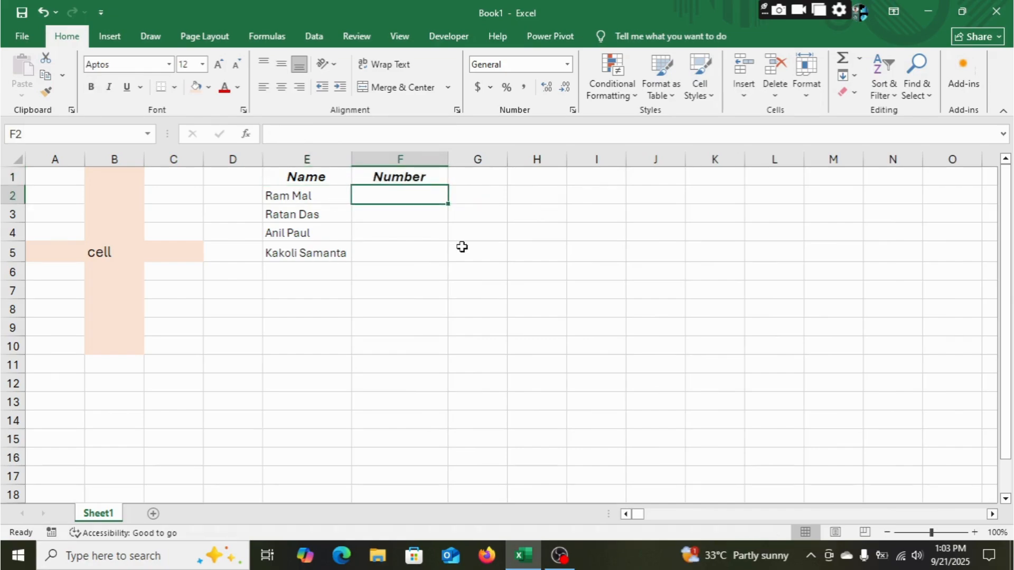
type("45")
key("Return")
type("95")
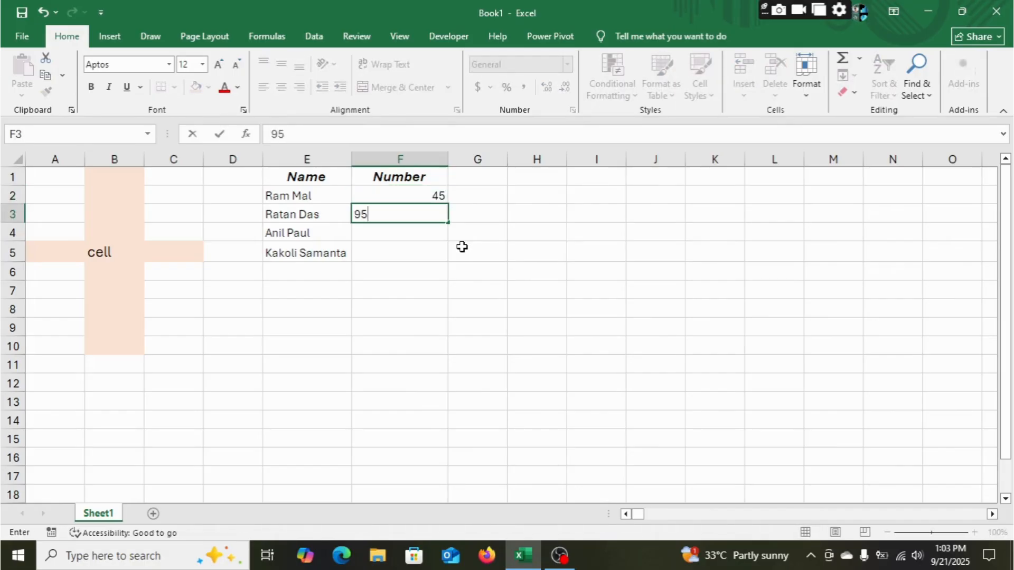
key("Return")
type("82")
key("Return")
type("16")
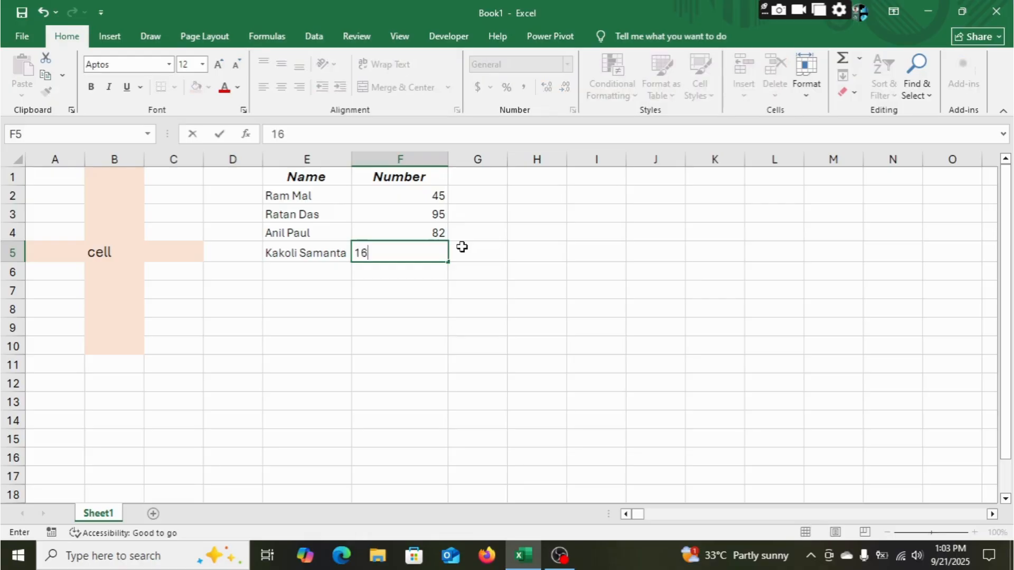
key("Return")
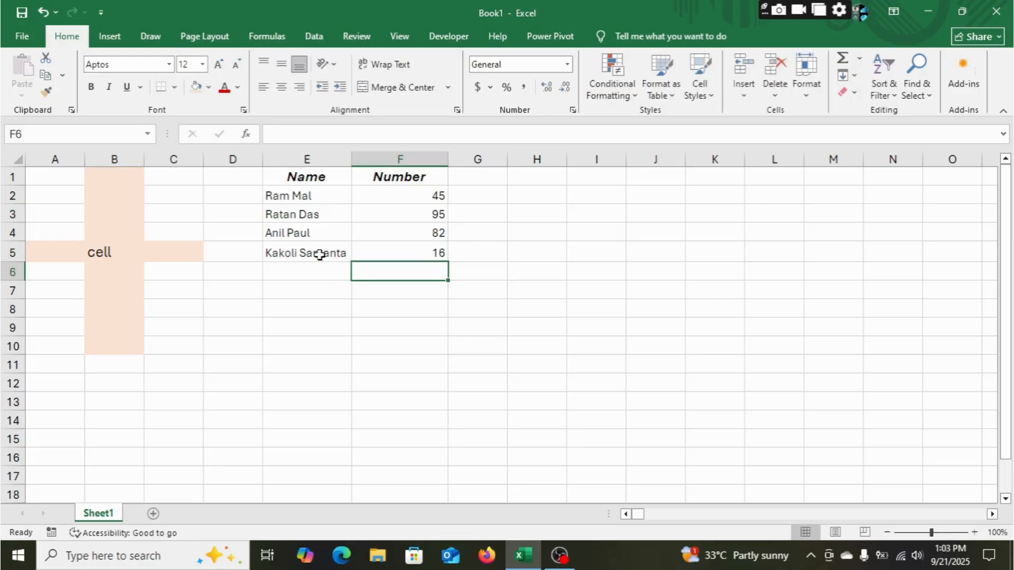
- Make the data in E2:F5 bold and horizontally centered, and widen column E
left_click_drag(291, 195, 389, 262)
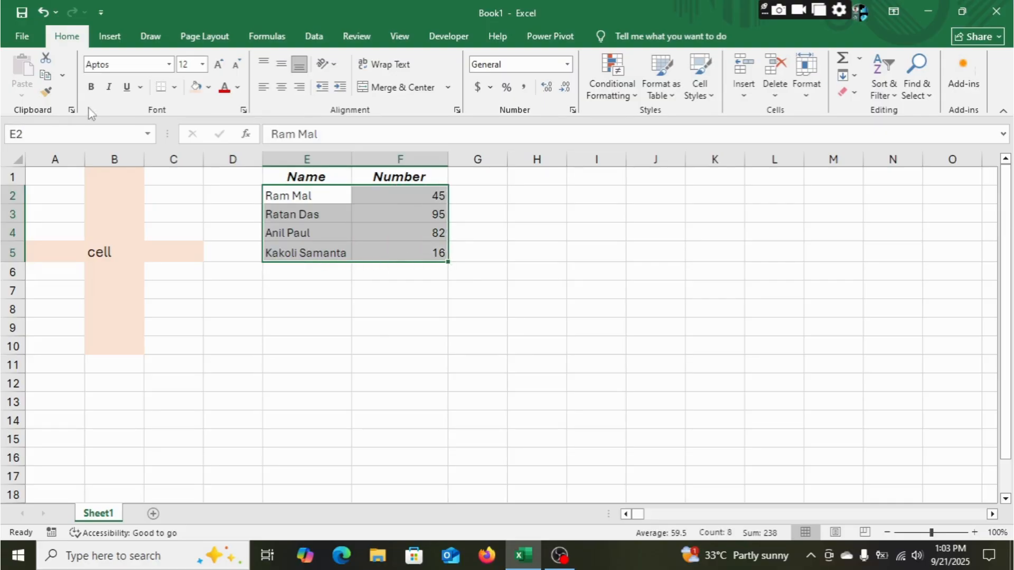
left_click(91, 87)
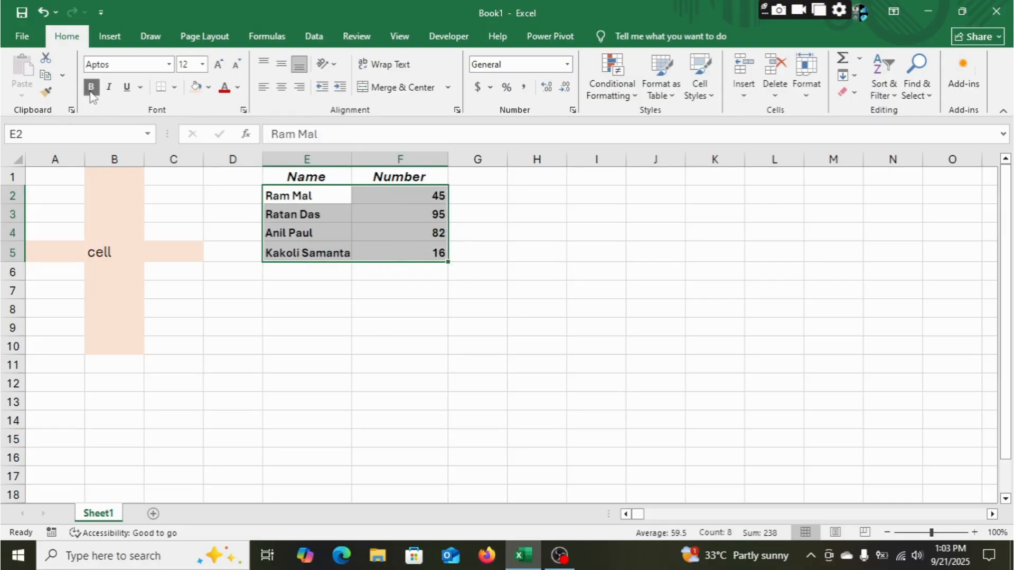
left_click(281, 87)
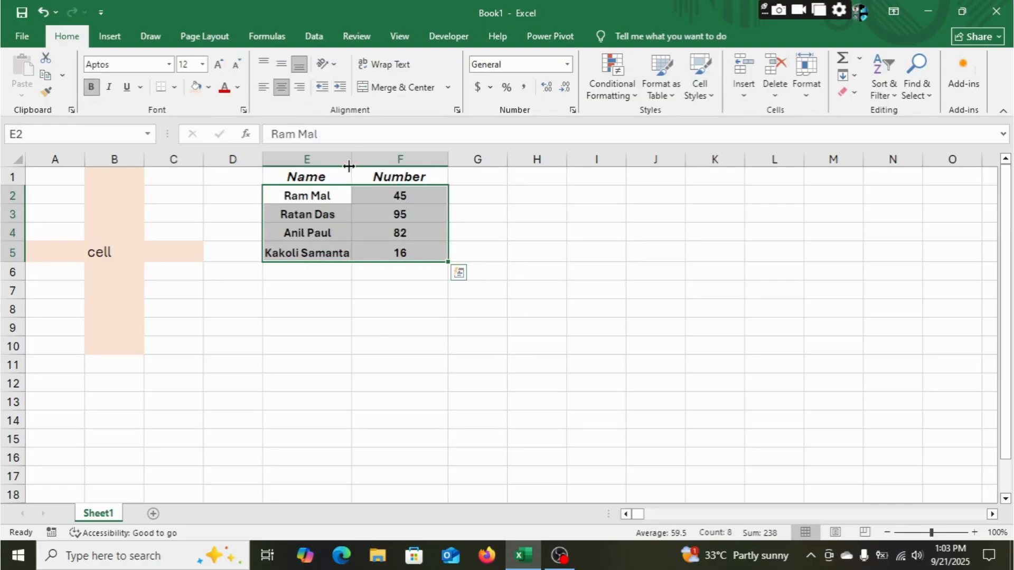
left_click_drag(351, 159, 378, 161)
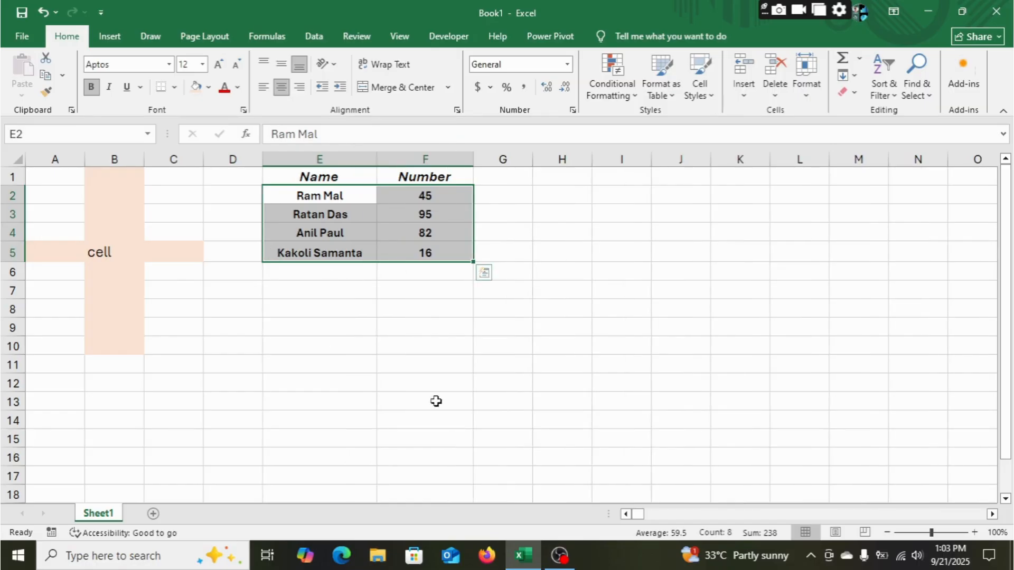
left_click(351, 272)
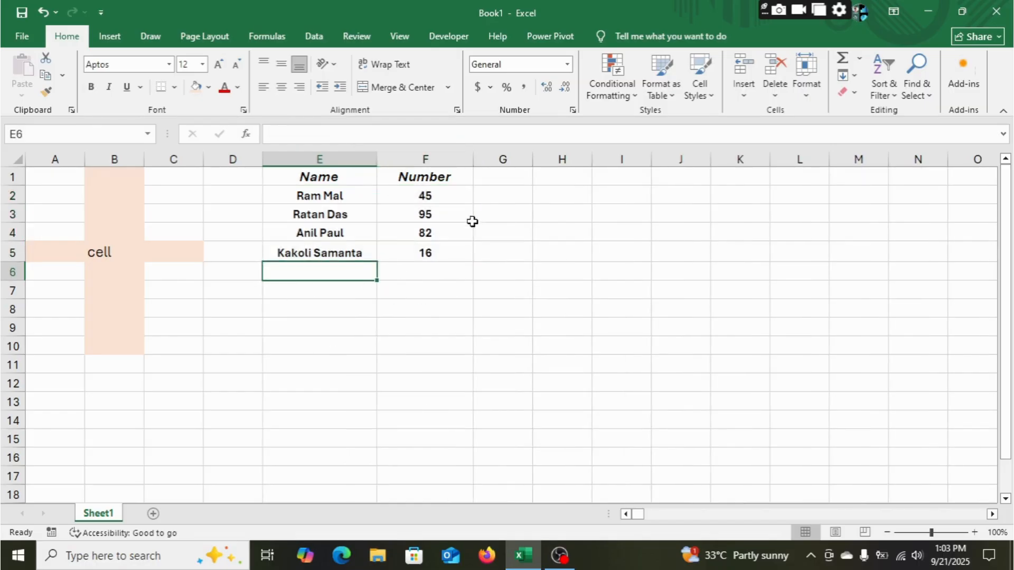
- Fill the header cells E1:F1 with the second-lightest gold theme color
left_click_drag(297, 176, 423, 182)
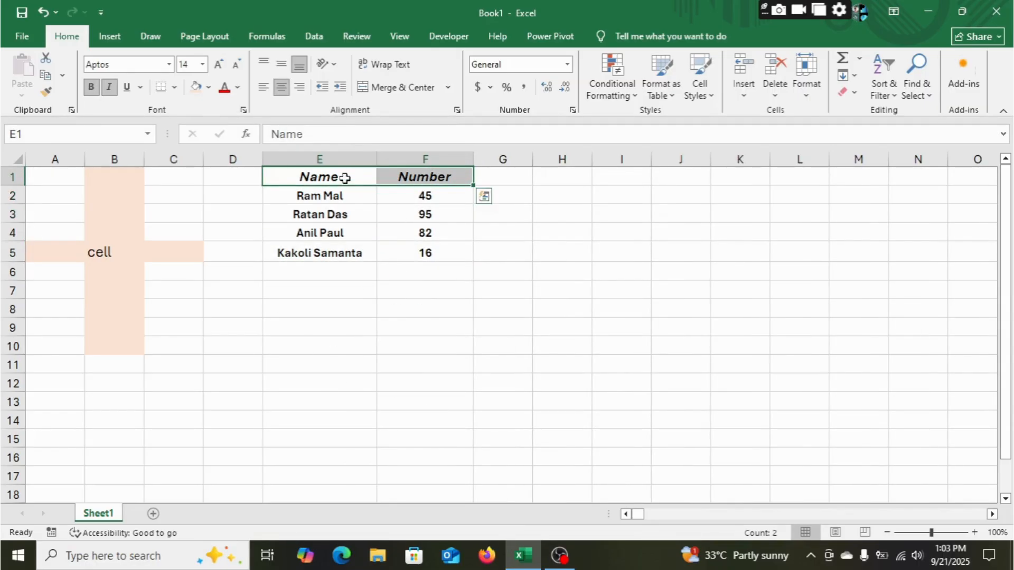
left_click(209, 87)
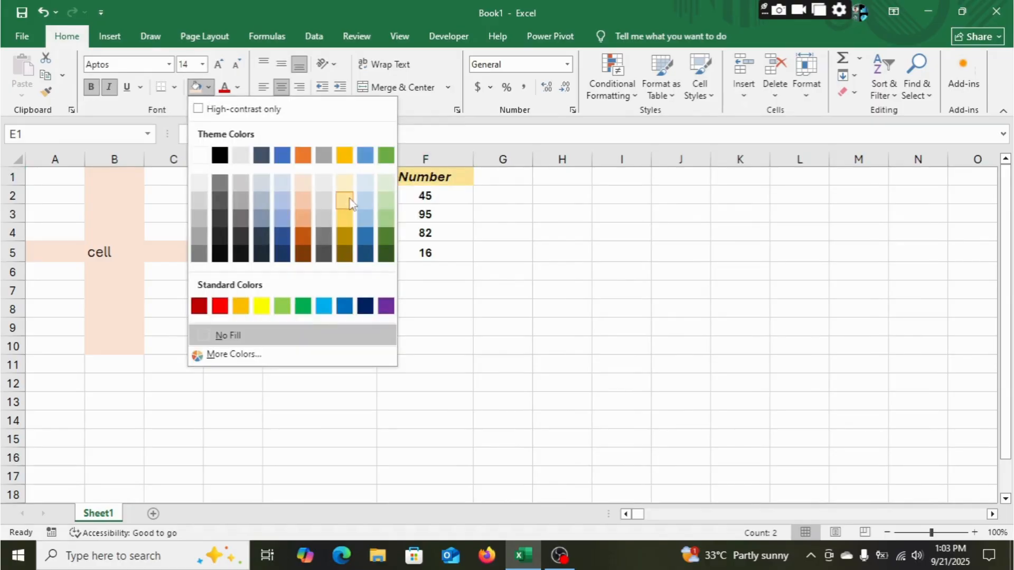
left_click(344, 199)
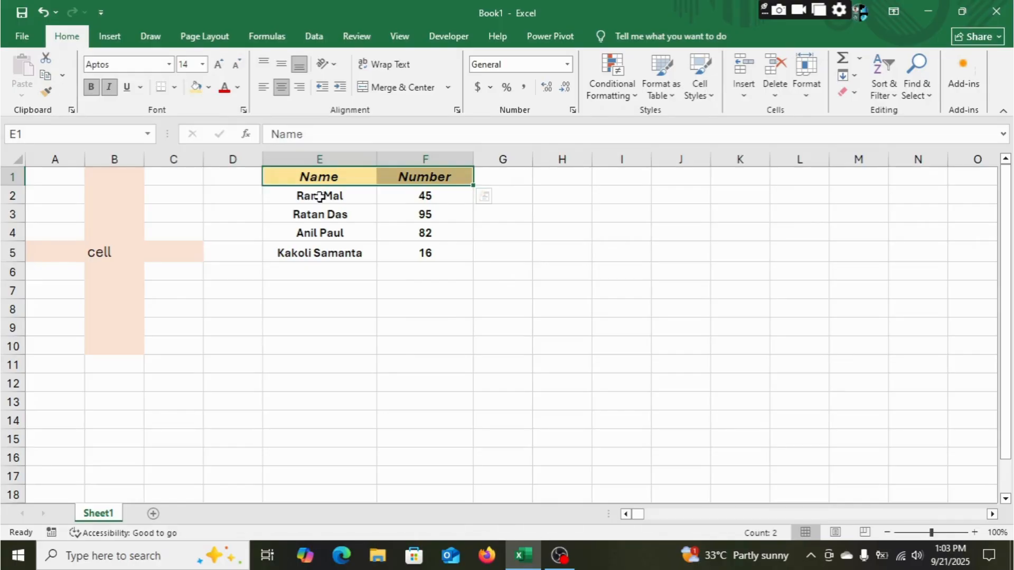
- Fill the name cells E2:E5 with the second-lightest green theme color
left_click_drag(320, 197, 326, 252)
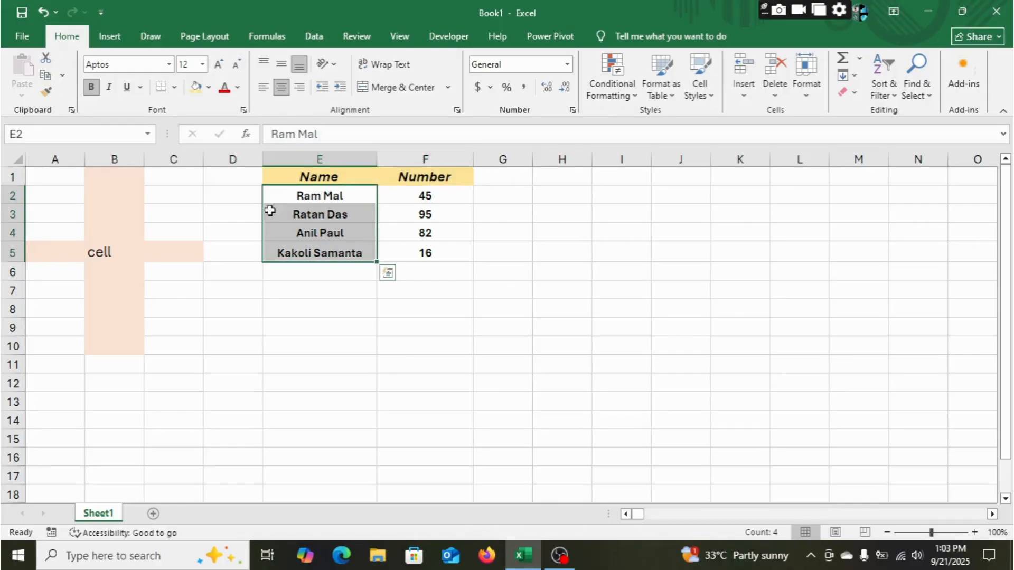
left_click(209, 87)
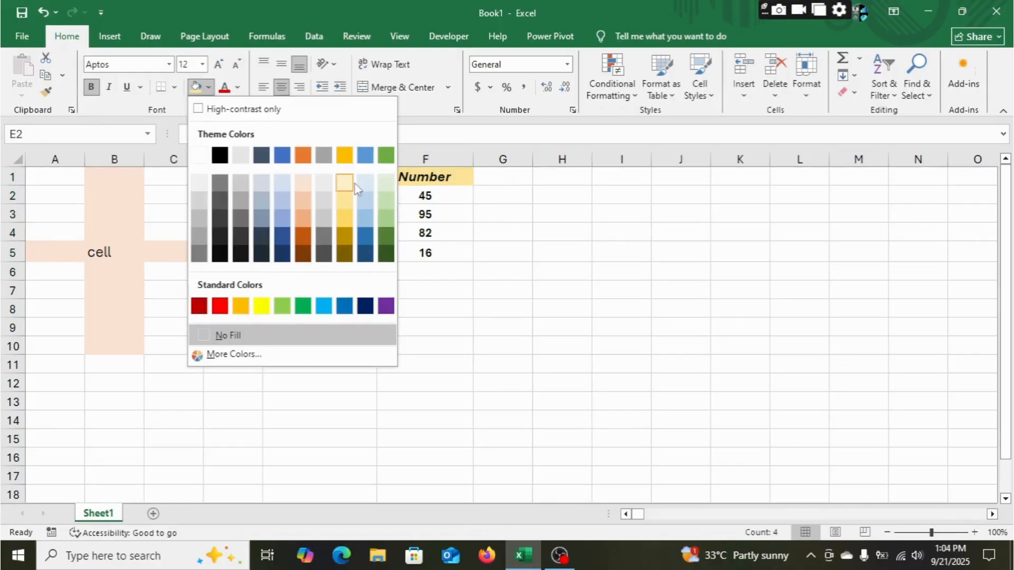
left_click(385, 199)
left_click(470, 313)
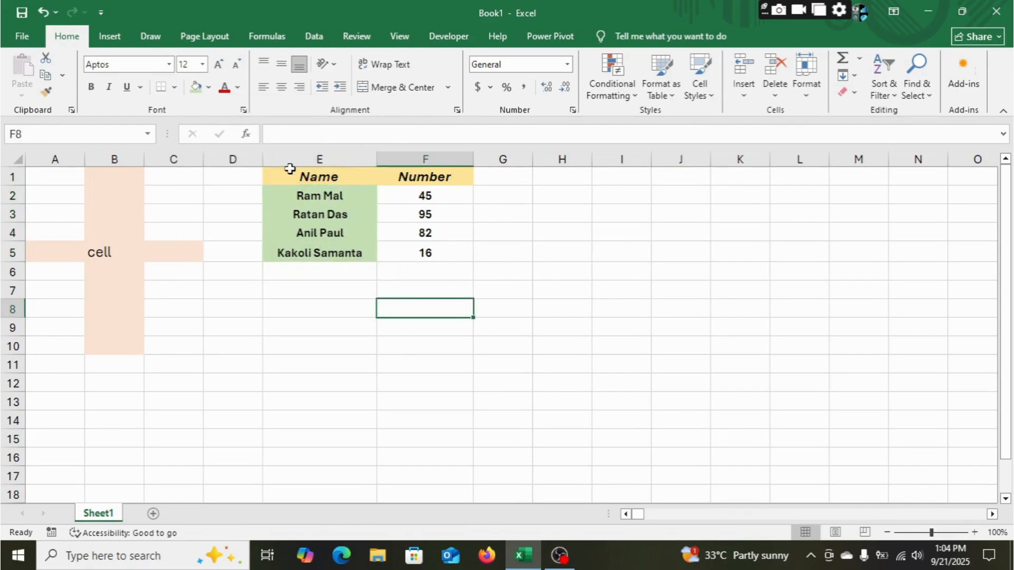
- Apply All Borders to the whole table in E1:F5
left_click_drag(290, 174, 432, 249)
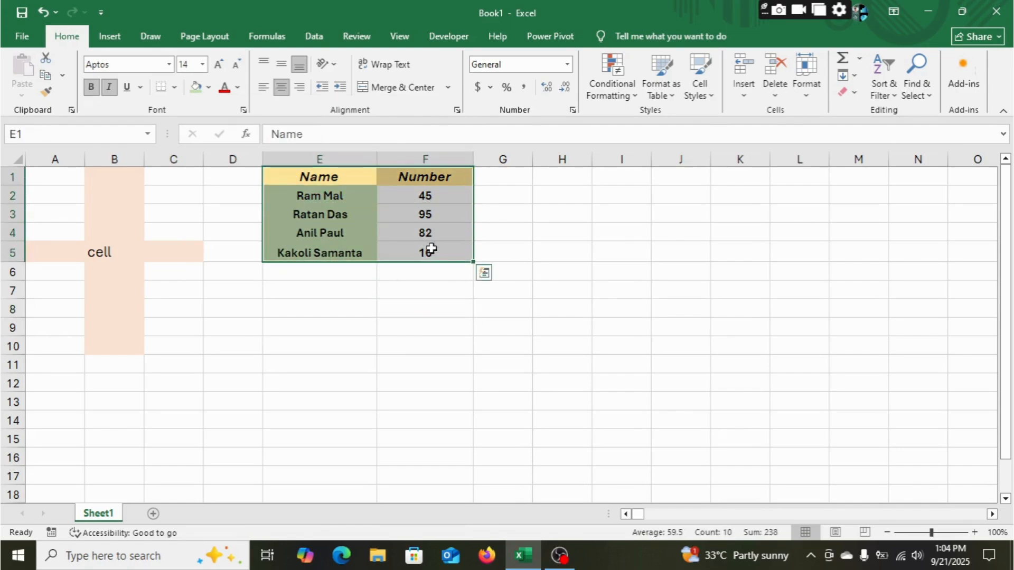
right_click(175, 86)
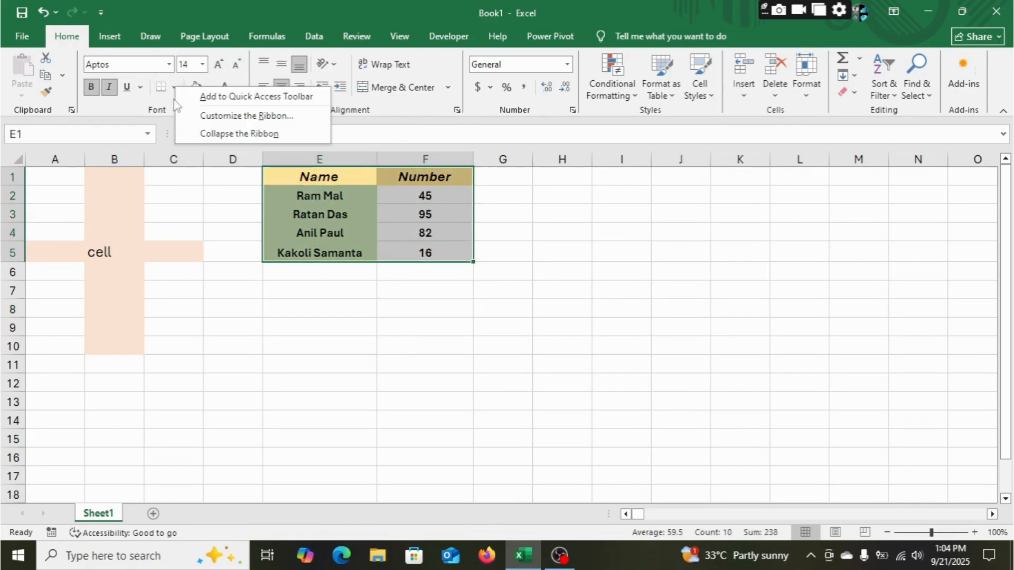
left_click(174, 88)
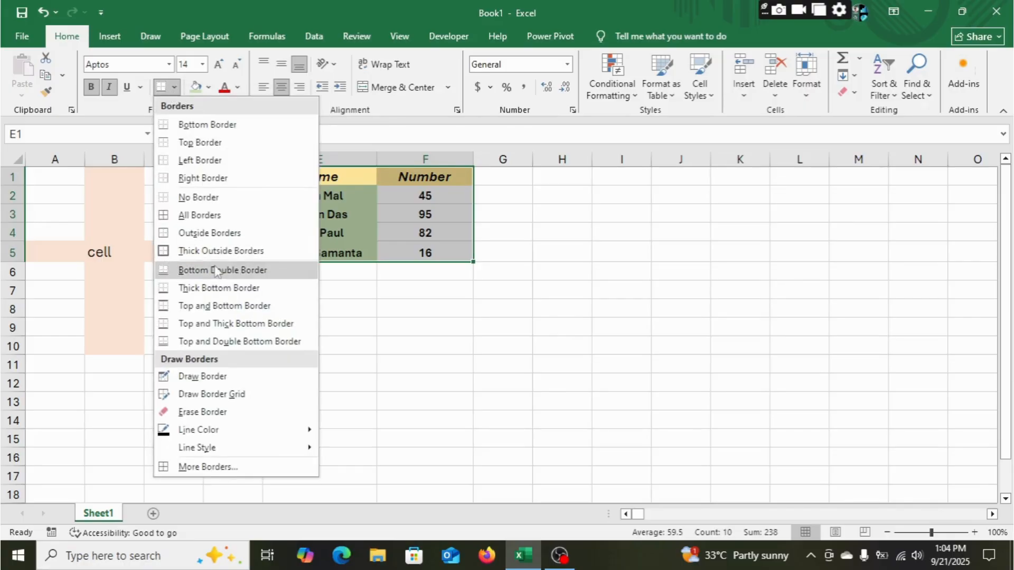
left_click(190, 214)
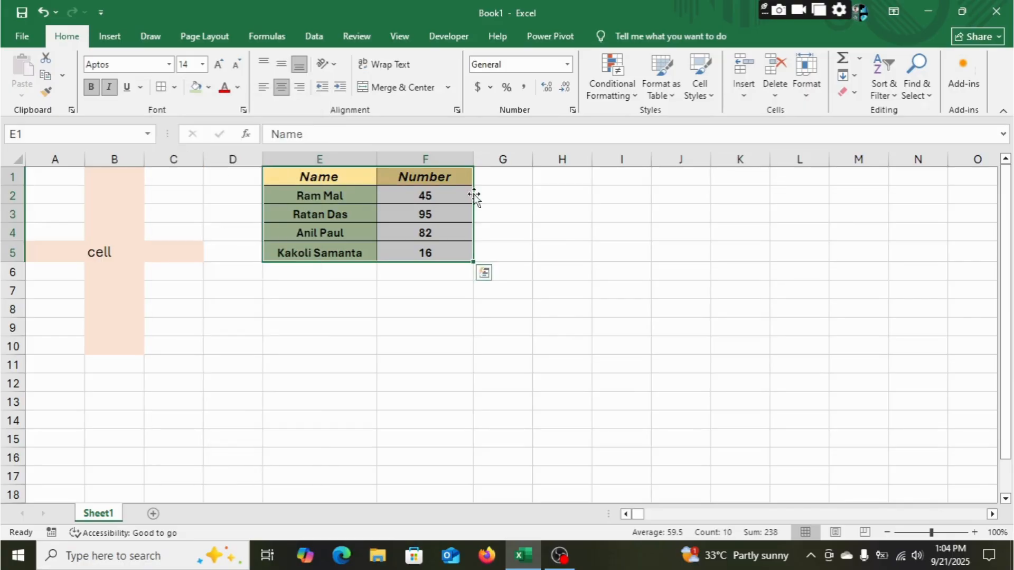
left_click(322, 276)
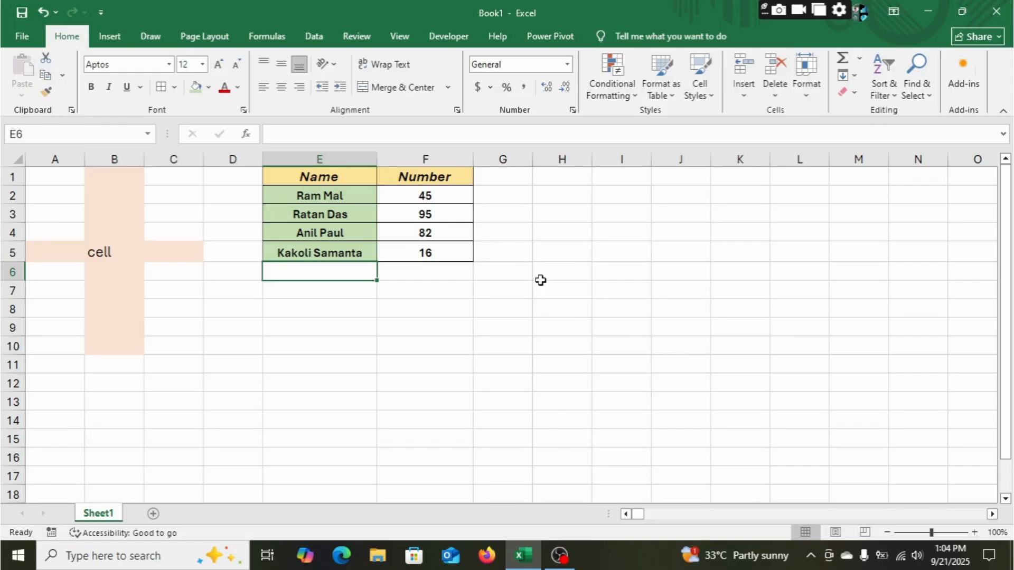
- Copy the first name cell, E2, and paste it with its formatting into cell E9
left_click(314, 195)
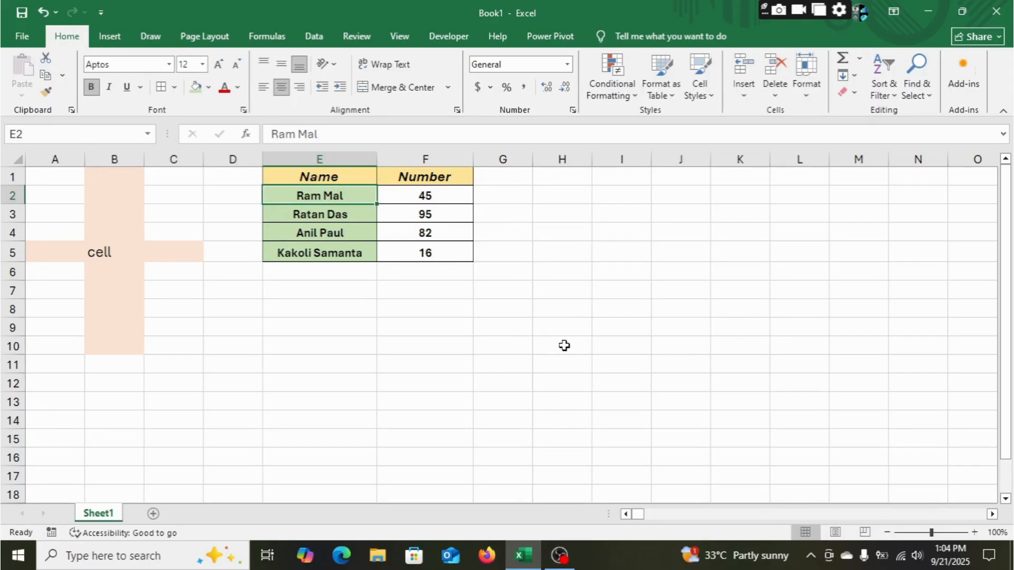
right_click(325, 194)
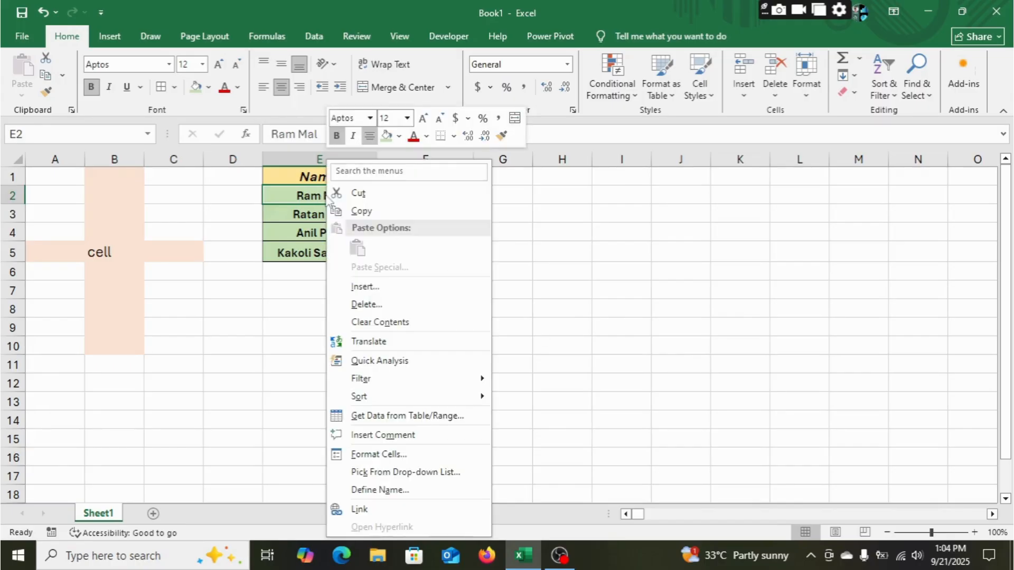
left_click(394, 210)
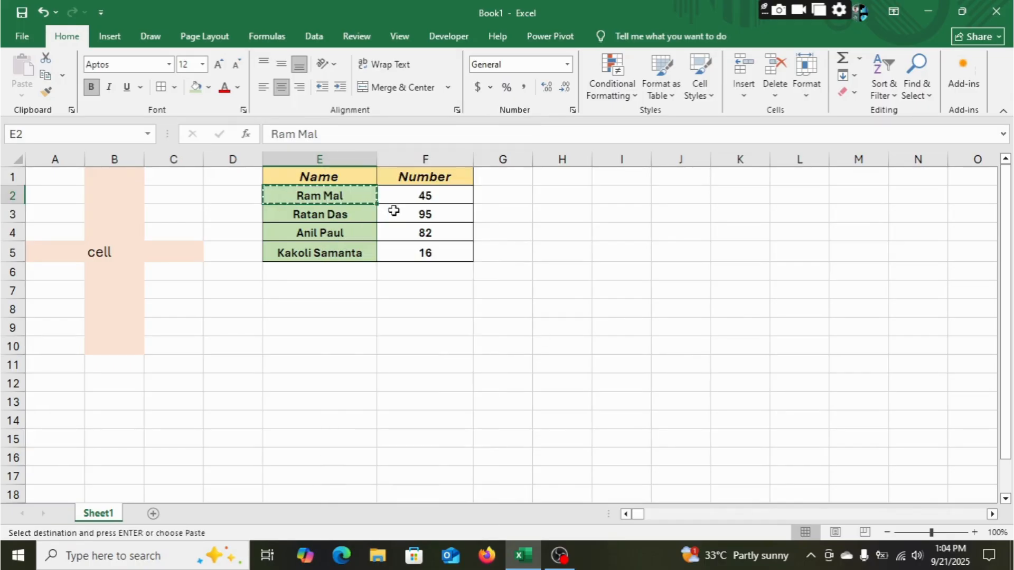
left_click(307, 327)
right_click(306, 327)
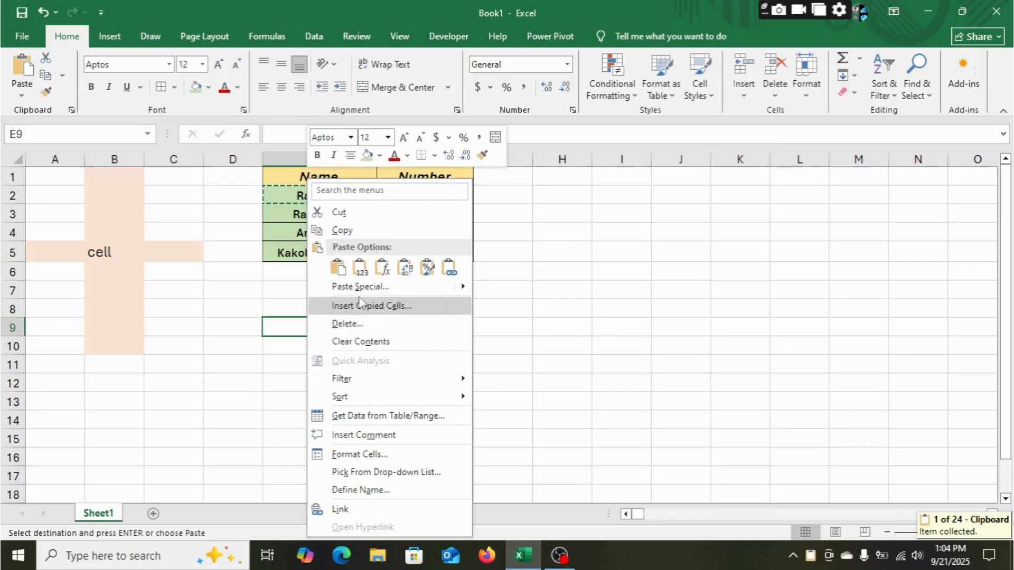
left_click(335, 264)
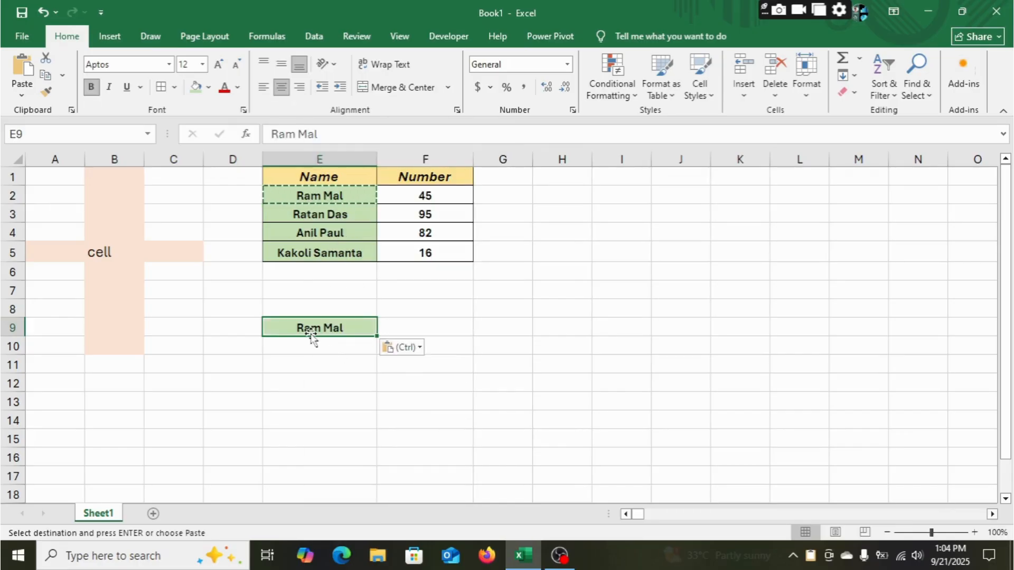
key("Escape")
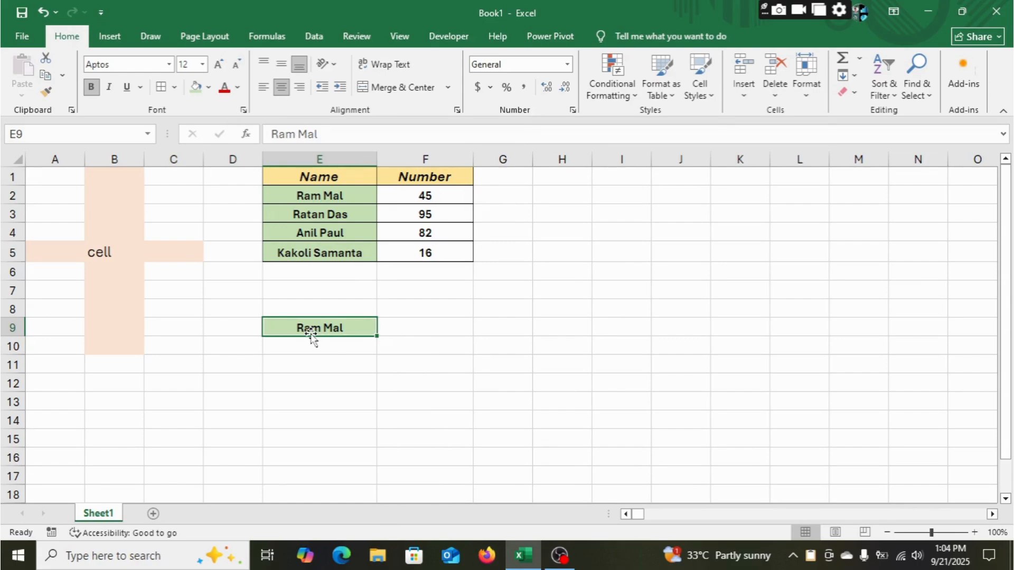
- Delete the contents of cell E9, undo and repeat the deletion, and set its fill to No Fill
key("Delete")
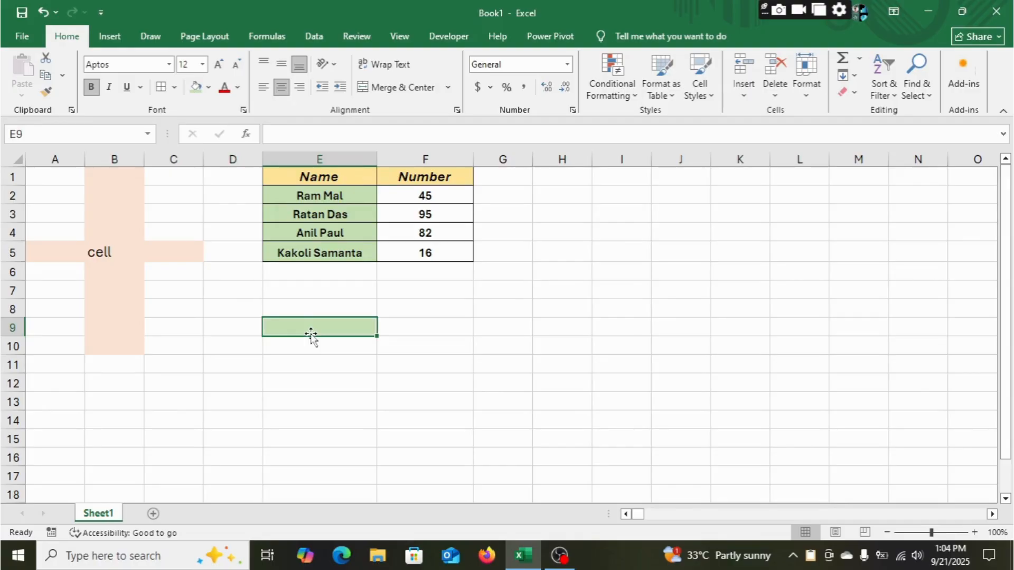
key("ctrl+z")
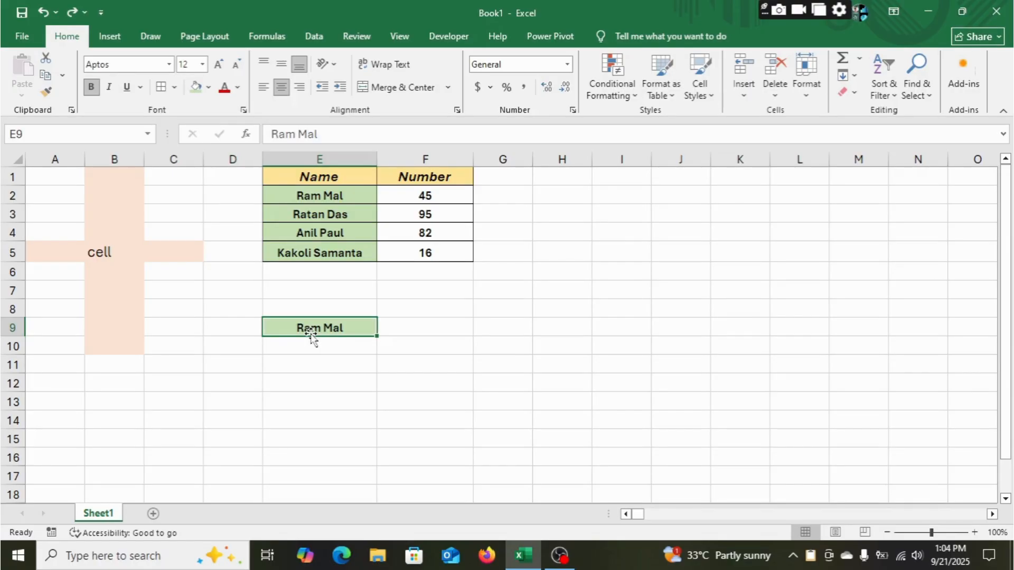
key("Delete")
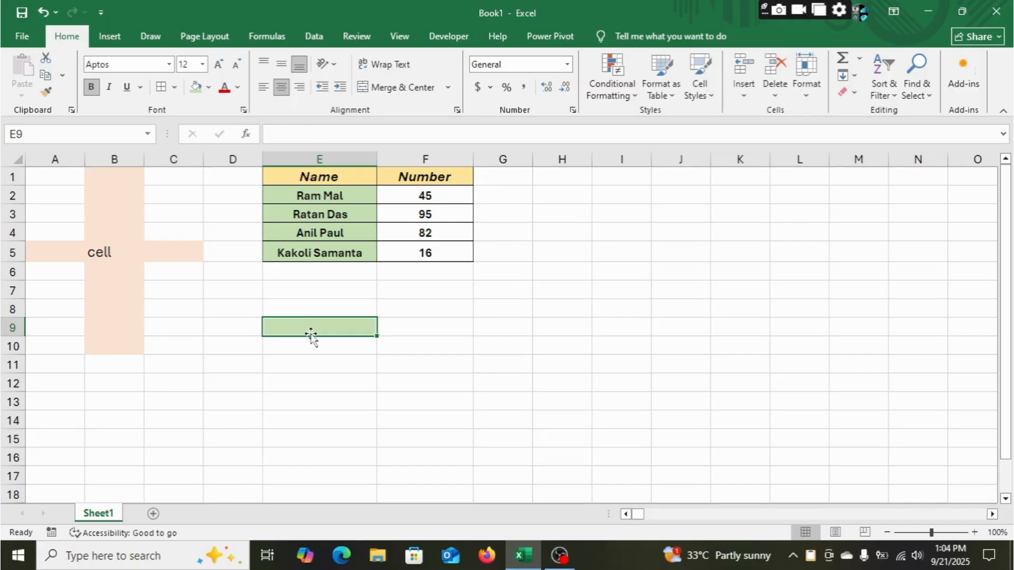
left_click(209, 87)
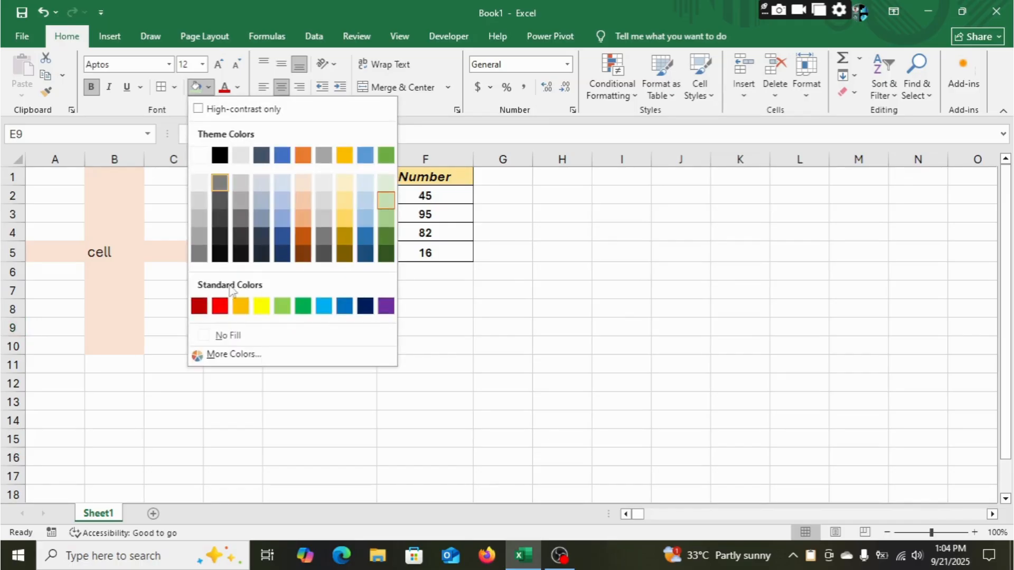
left_click(246, 338)
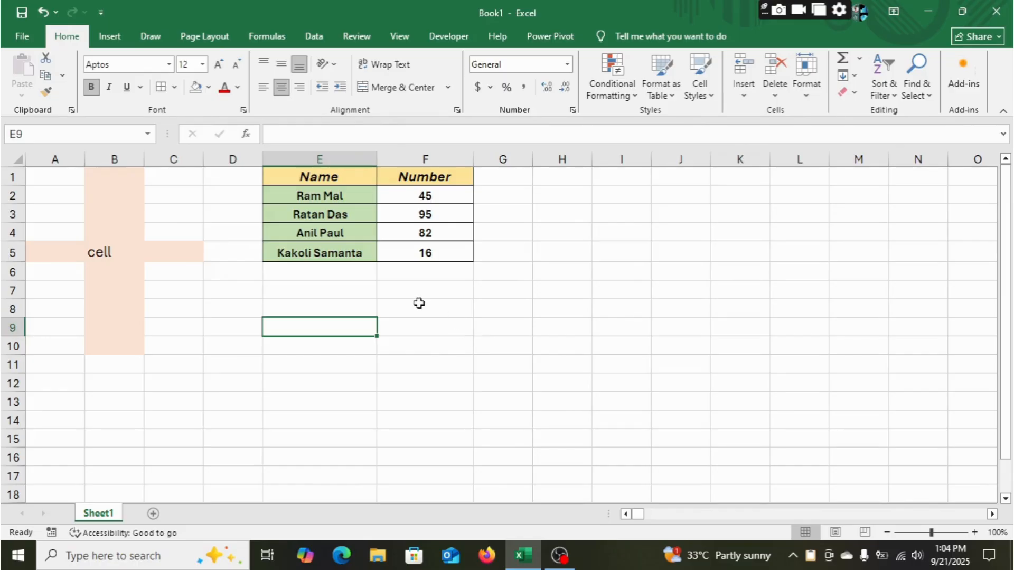
- Enter the label Total in cell E6 and the formula =SUM(F2:F5) in F6
left_click(350, 272)
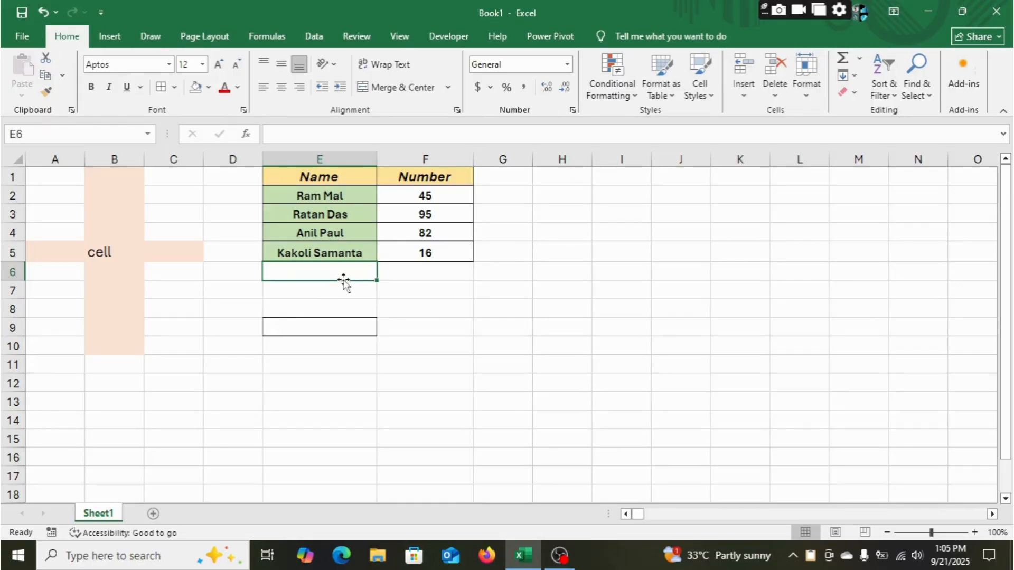
type("Total")
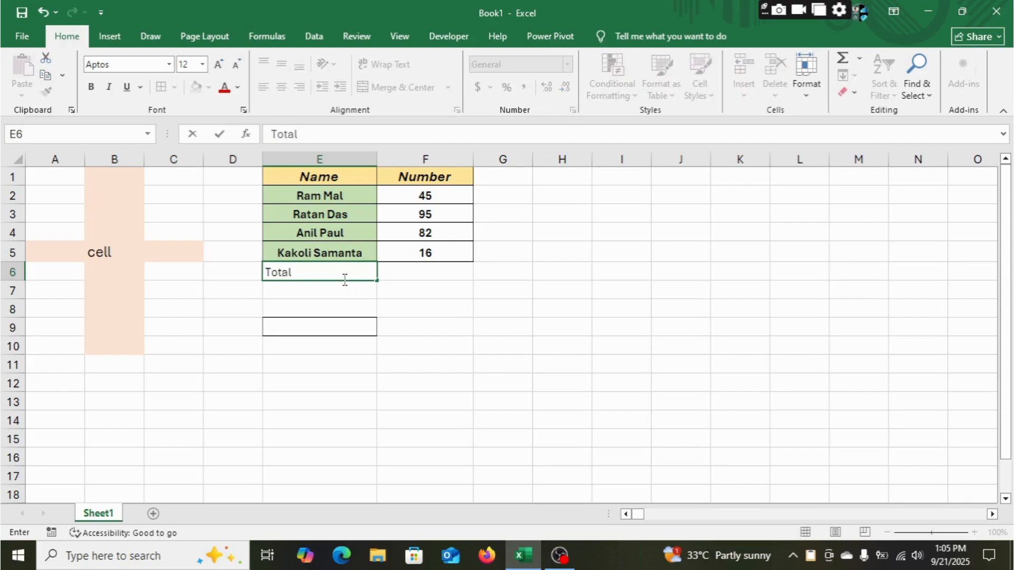
key("Tab")
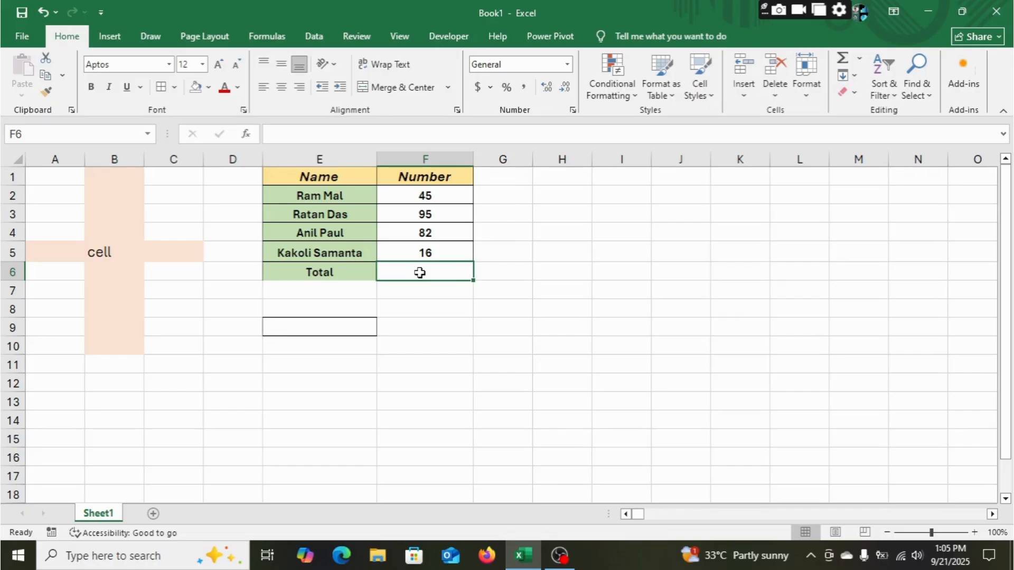
type("=s")
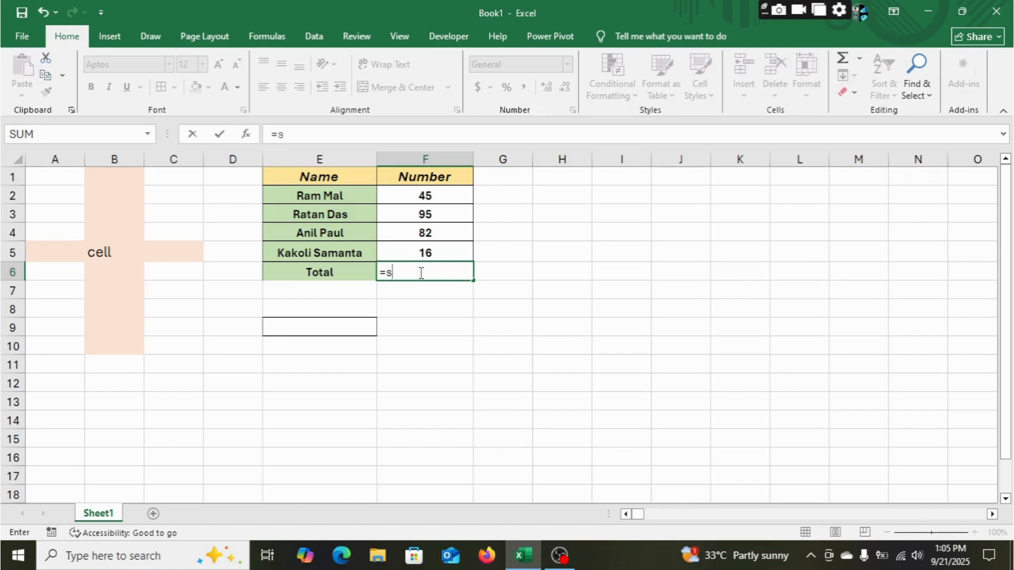
type("um")
key("Tab")
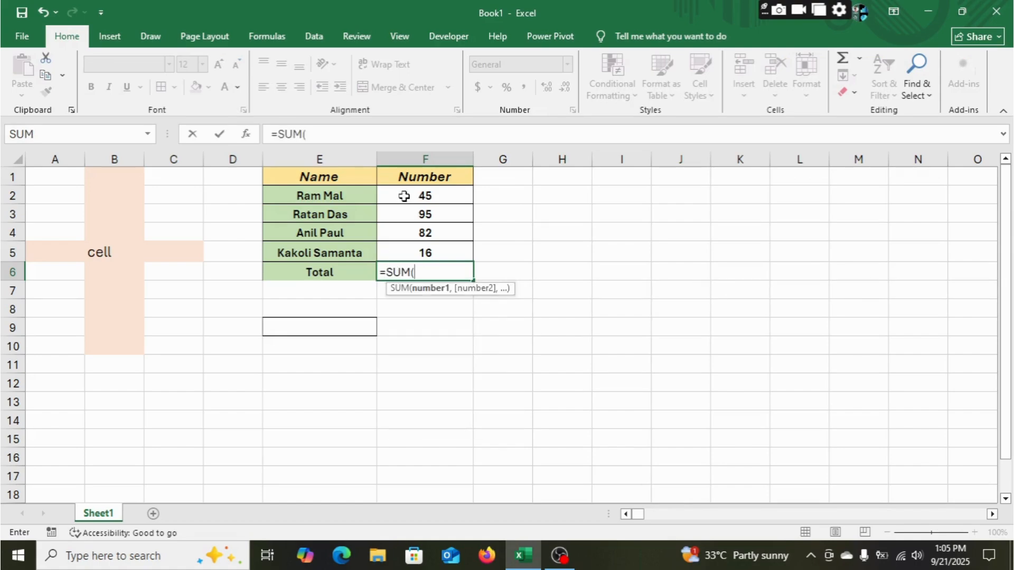
left_click_drag(423, 196, 427, 253)
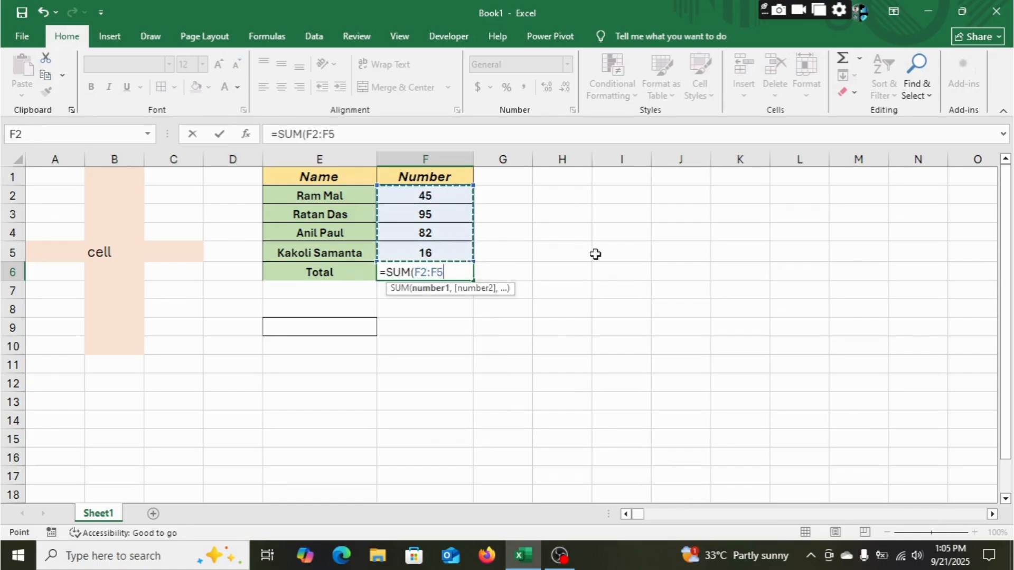
type(")")
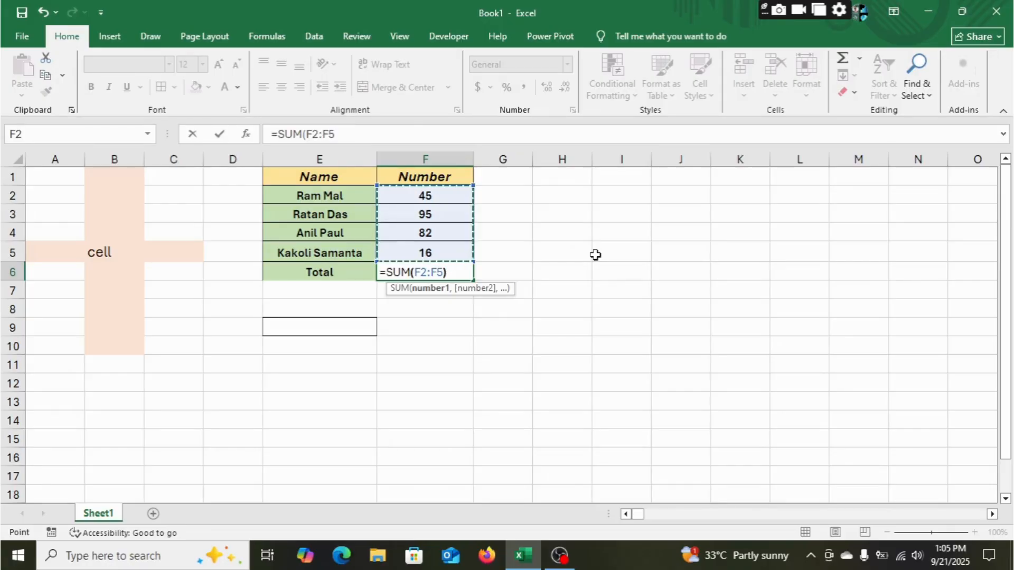
key("Return")
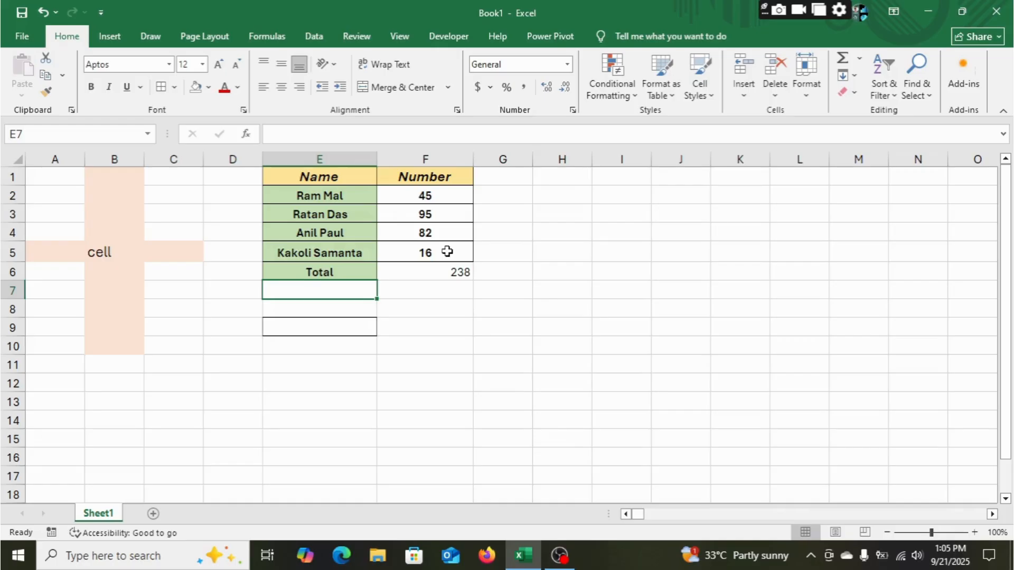
- Enter the label Average in cell E7 and the formula =AVERAGE(F2:F5) in F7
type("Average")
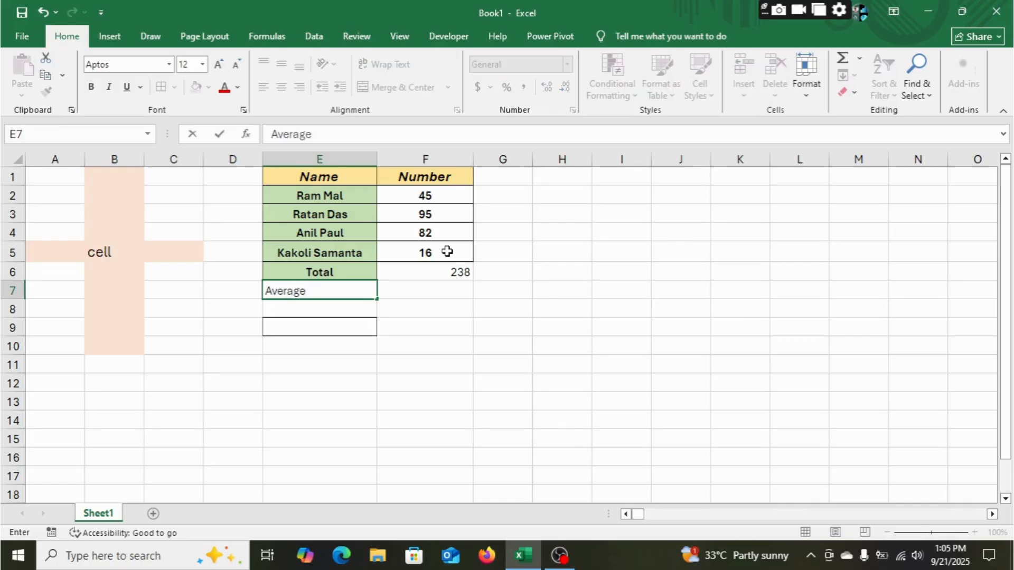
key("Tab")
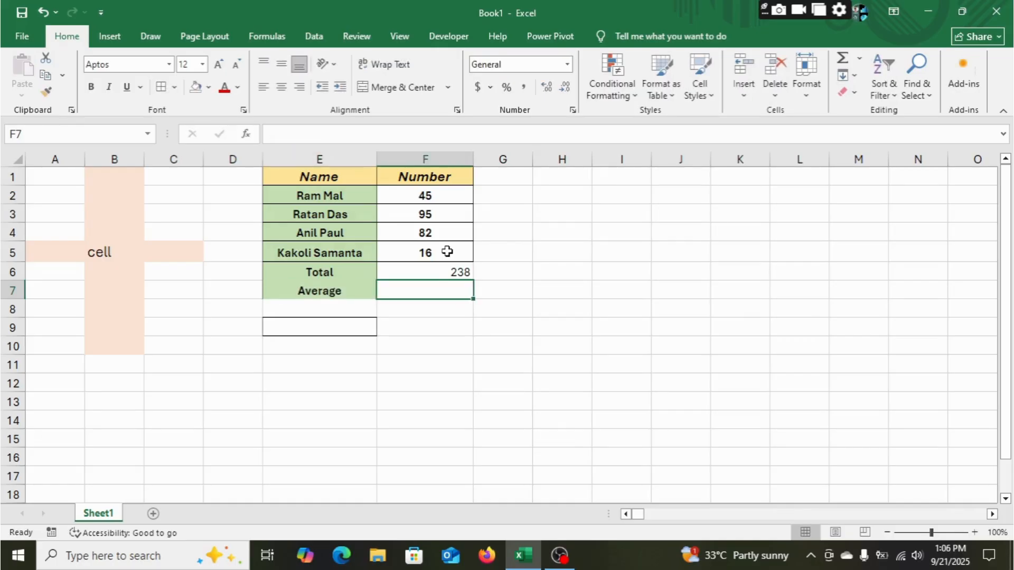
type("=")
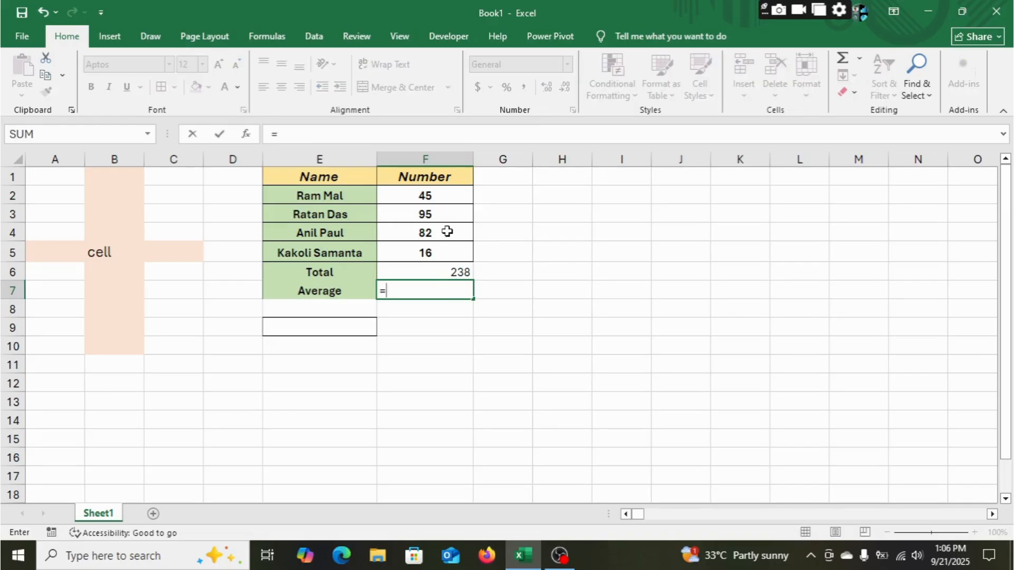
type("a")
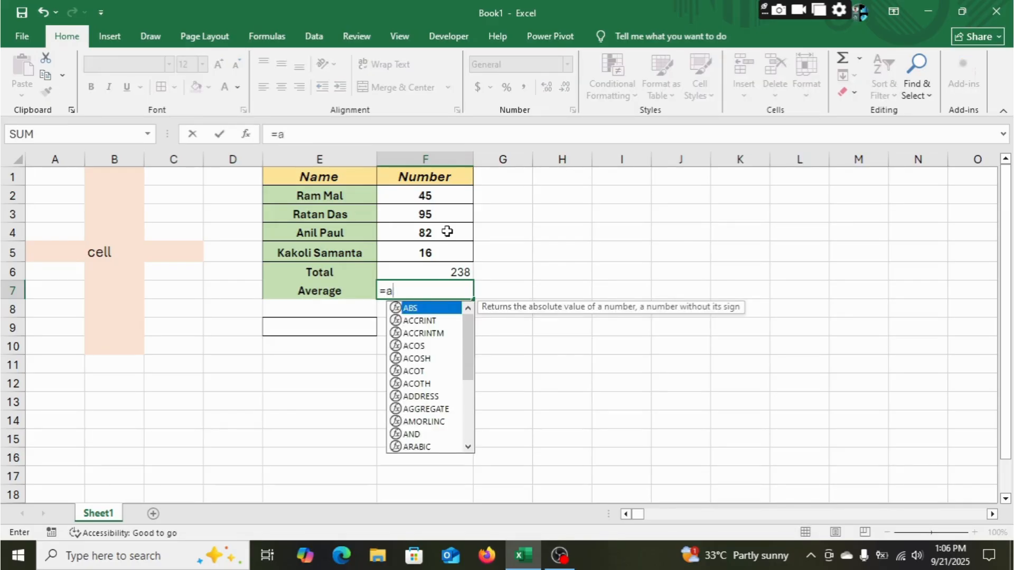
type("v")
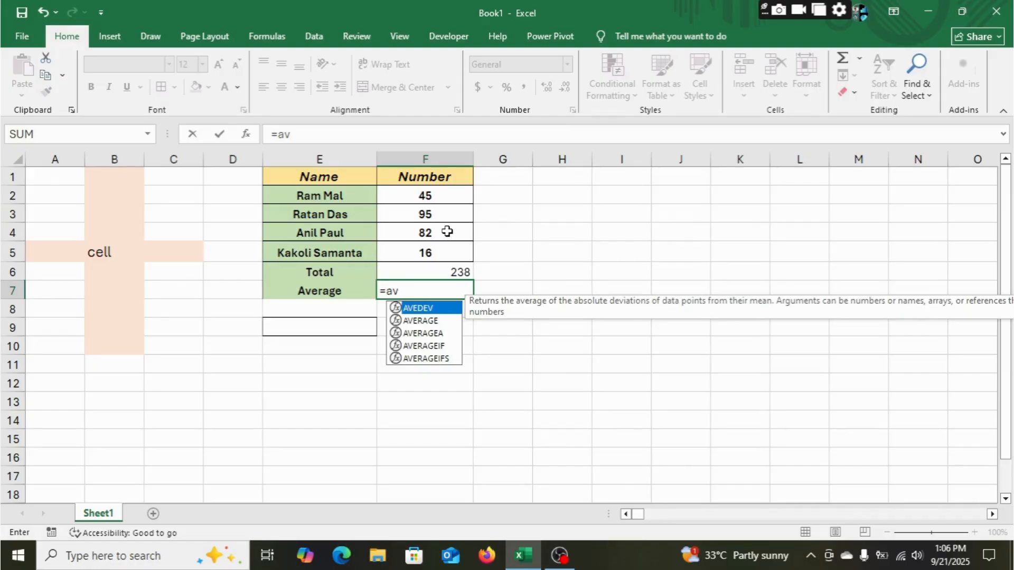
type("erage")
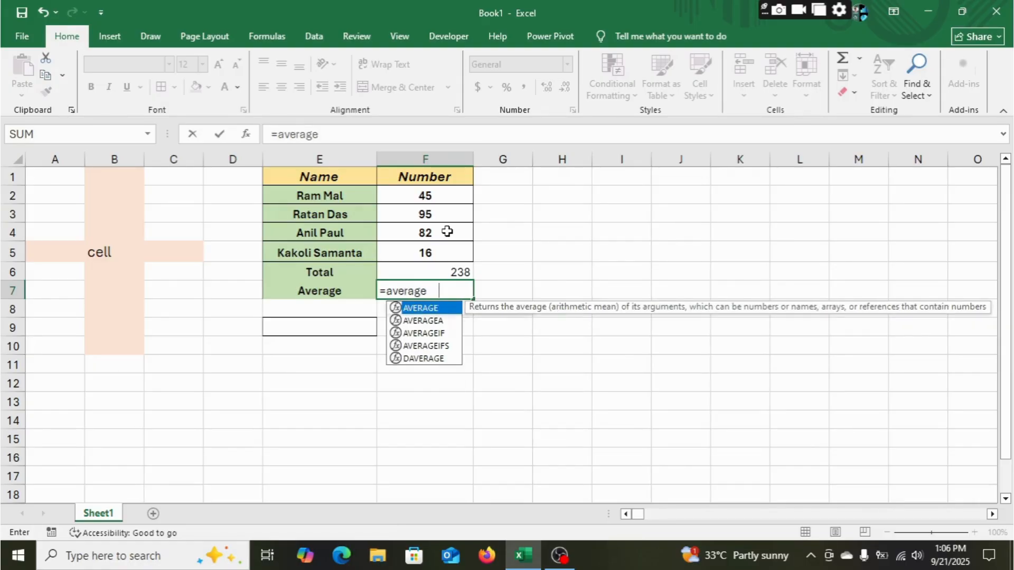
key("Tab")
left_click_drag(446, 194, 442, 255)
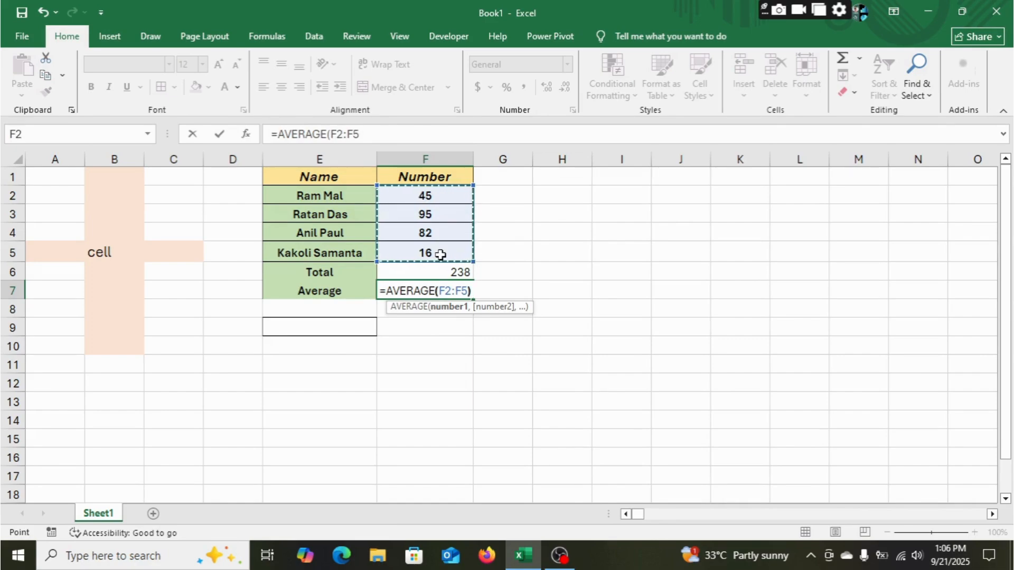
type(")")
key("Return")
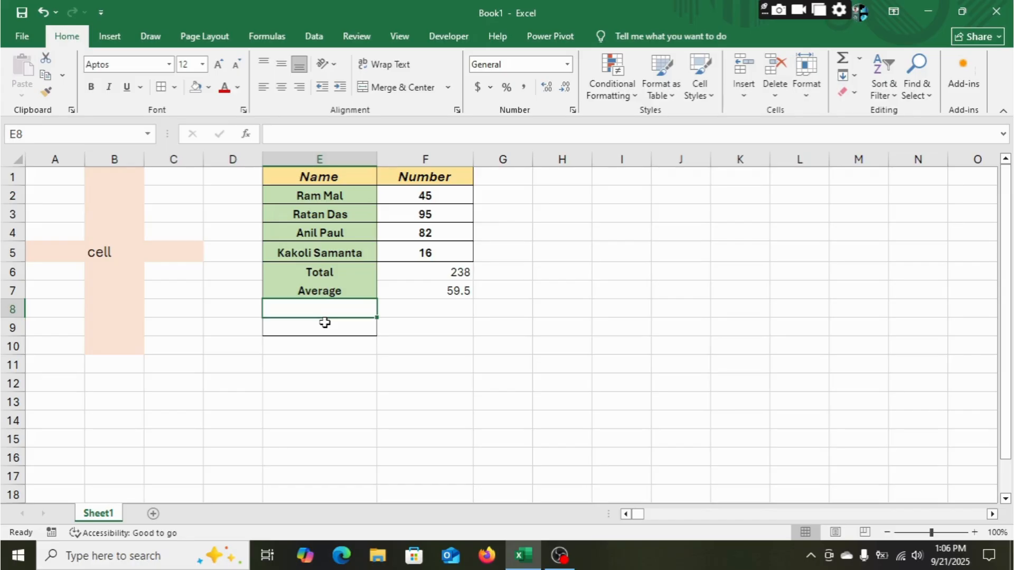
- Enter the label Max in cell E8 and the formula =MAX(F2:F5) in F8
type("Max")
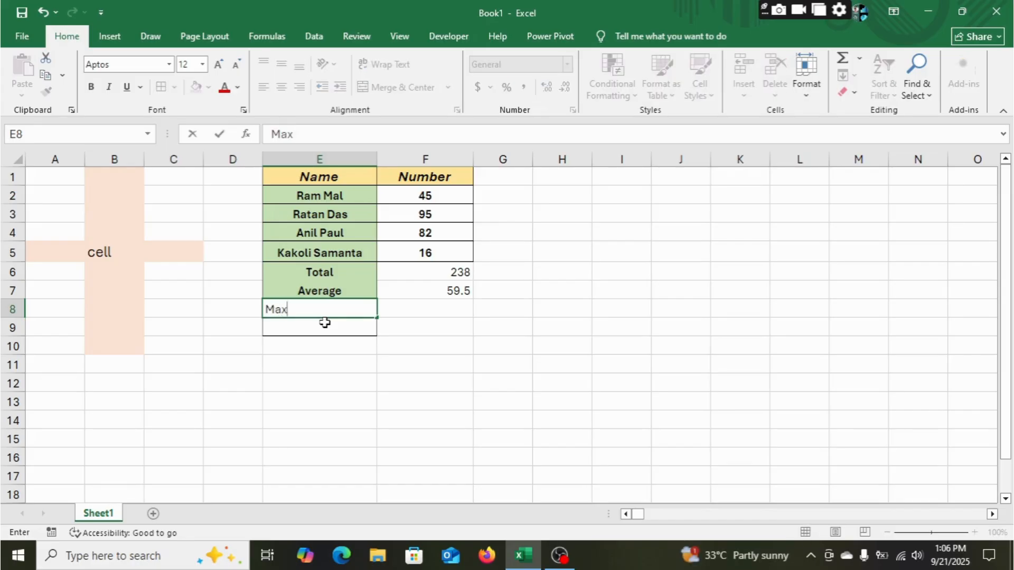
key("Tab")
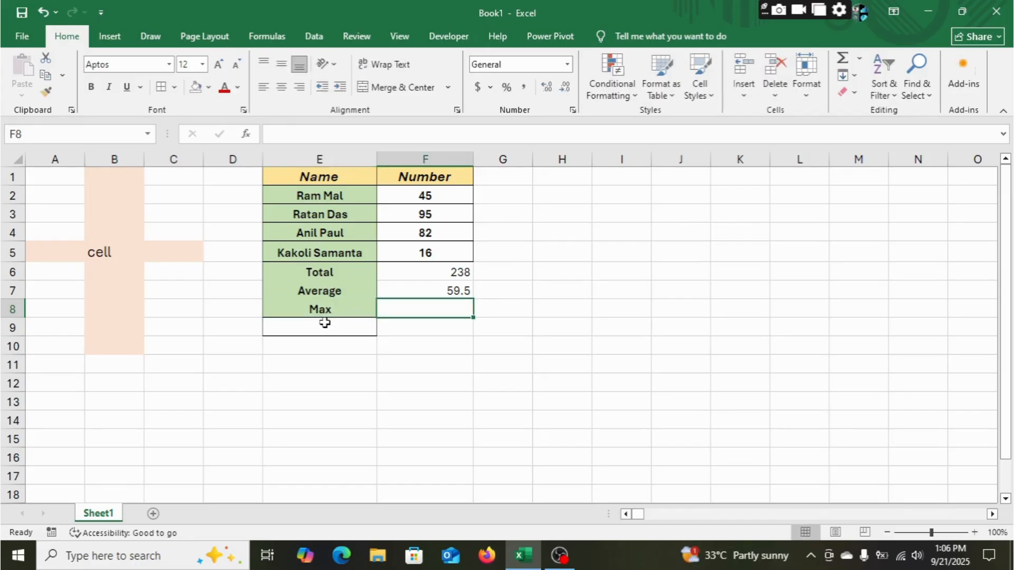
type("=max")
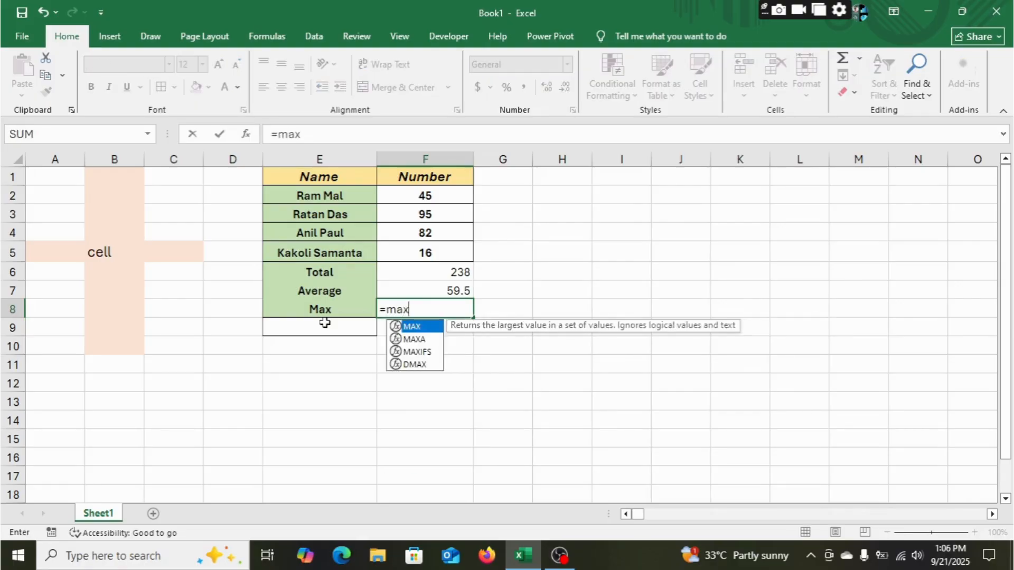
key("Tab")
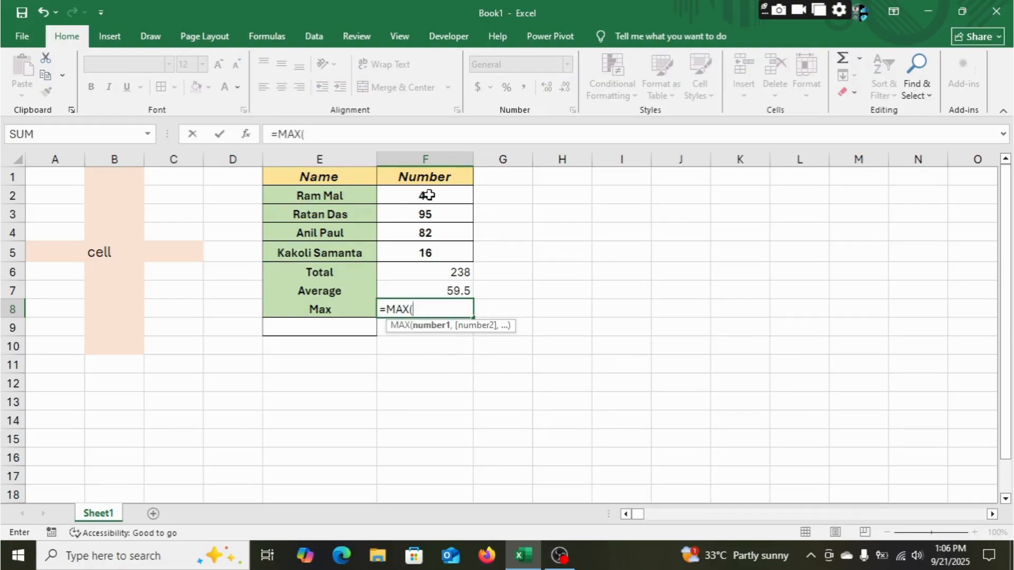
left_click_drag(427, 195, 428, 253)
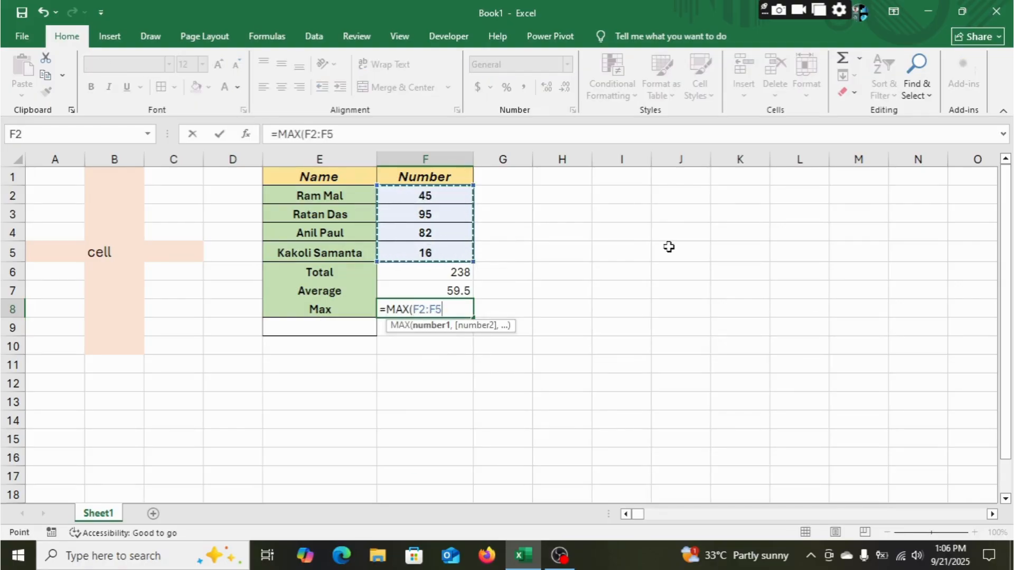
type(")")
key("Return")
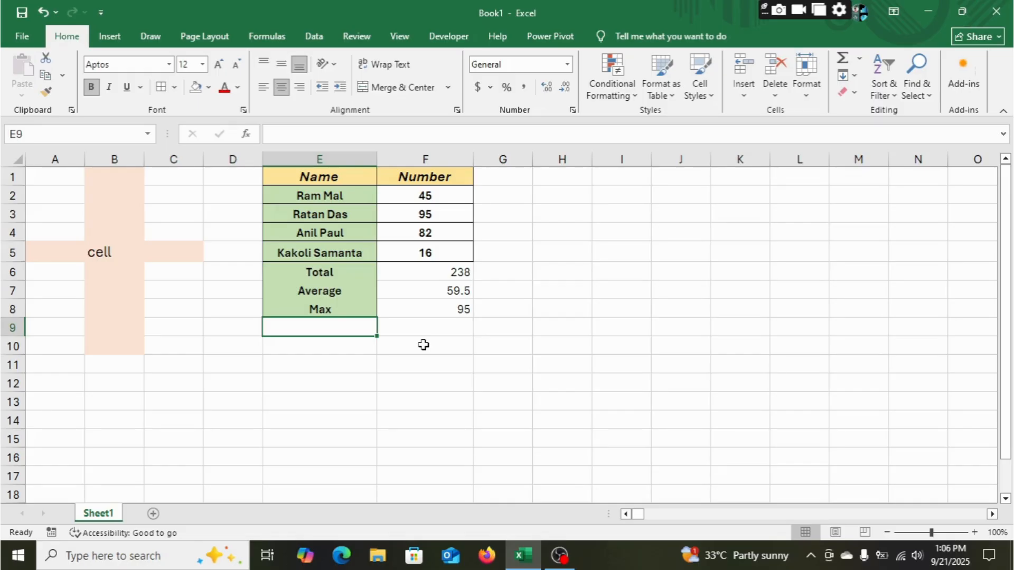
- Enter the label Min in cell E9 and the formula =MIN(F2:F5) in F9
type("Min")
key("Tab")
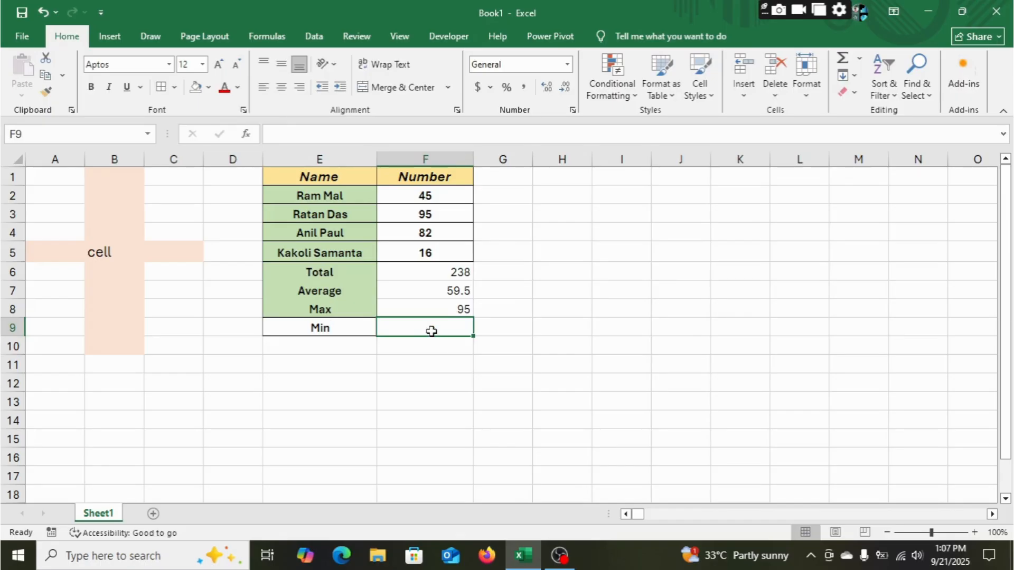
type("=")
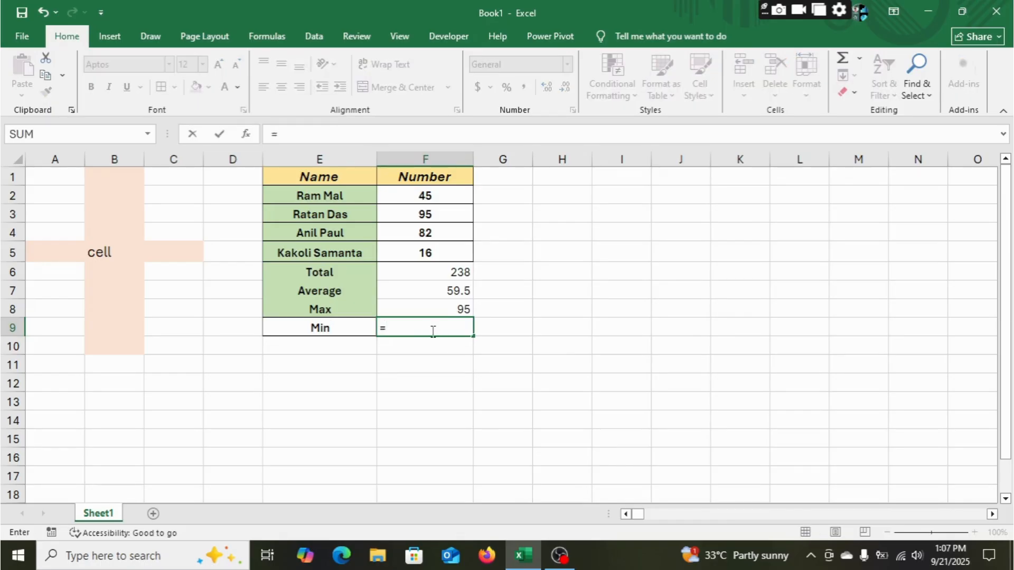
type("min")
key("Tab")
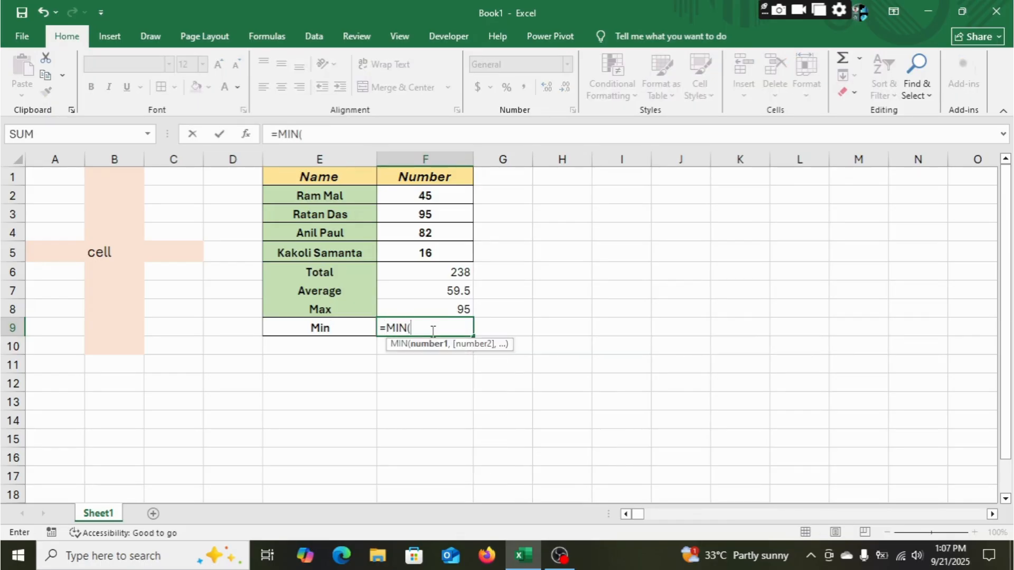
left_click_drag(425, 196, 425, 252)
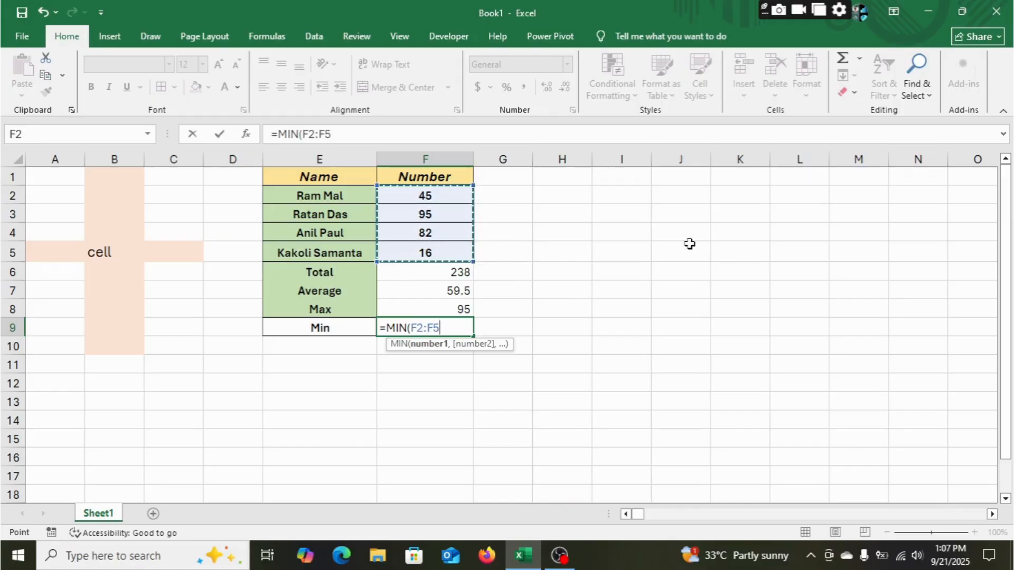
type(")")
key("Return")
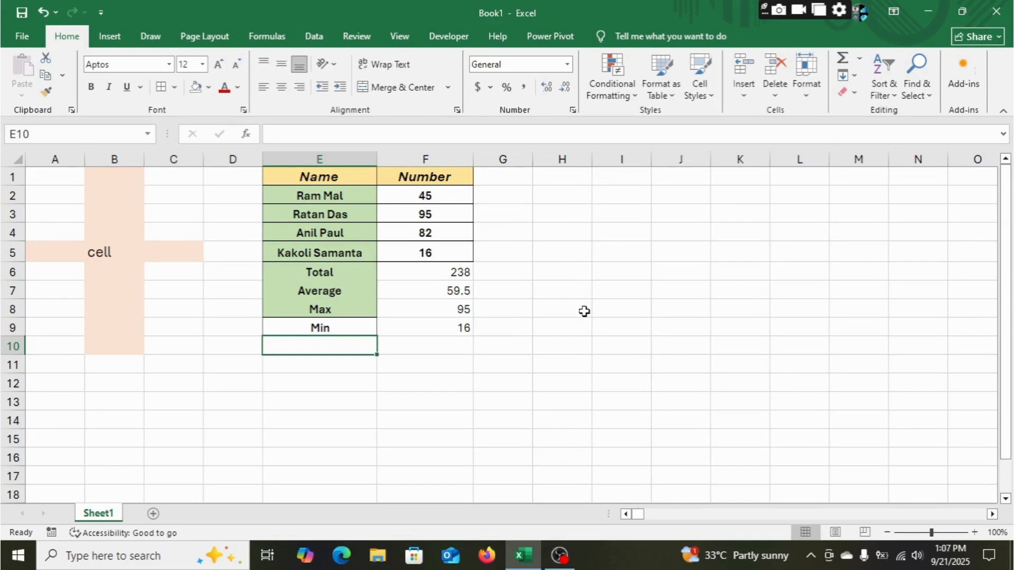
- Sort the table range E1:F5 by the Name column on cell values in A to Z order
left_click_drag(279, 178, 424, 253)
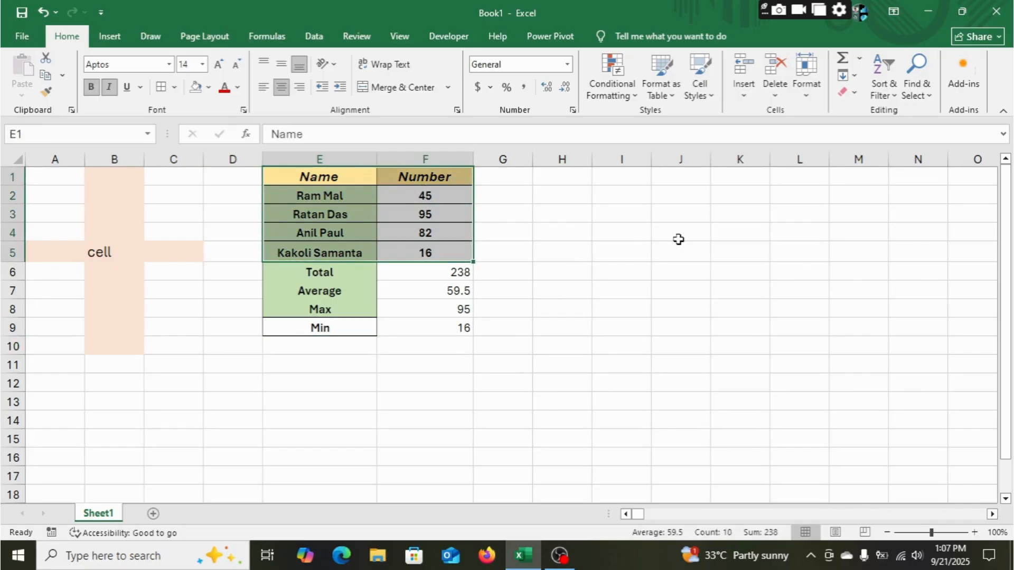
left_click(314, 38)
left_click(435, 83)
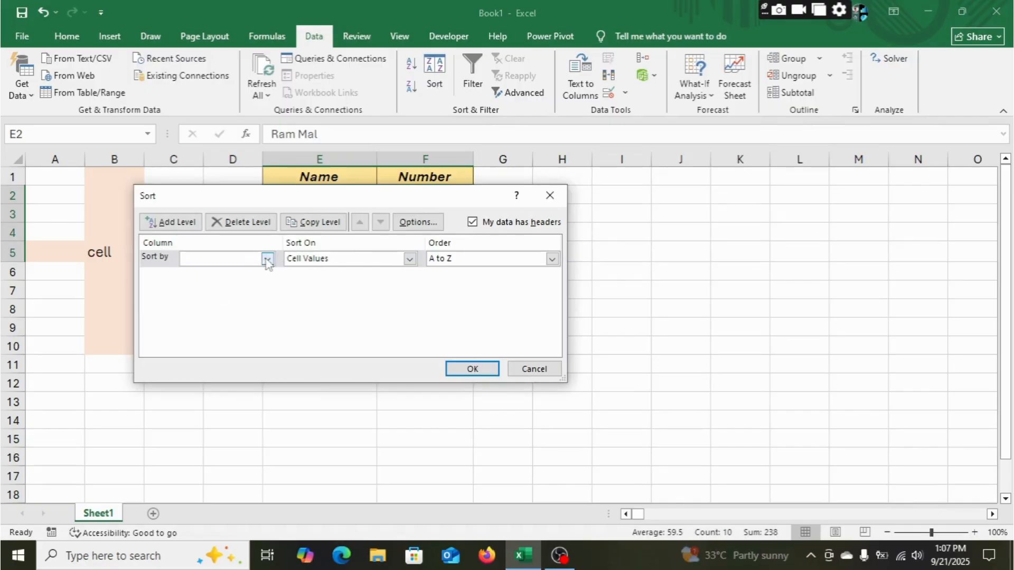
left_click(267, 259)
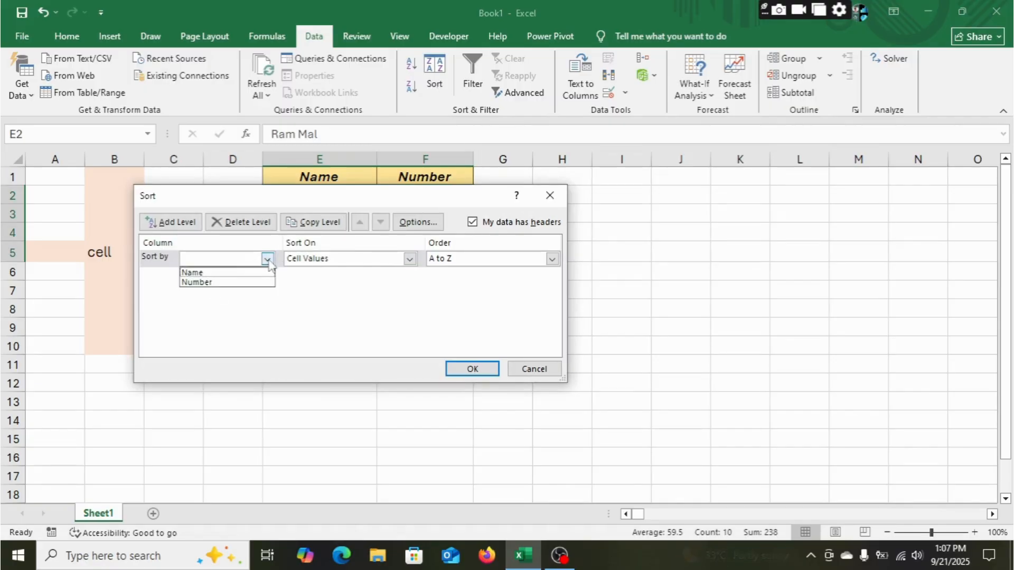
left_click(219, 273)
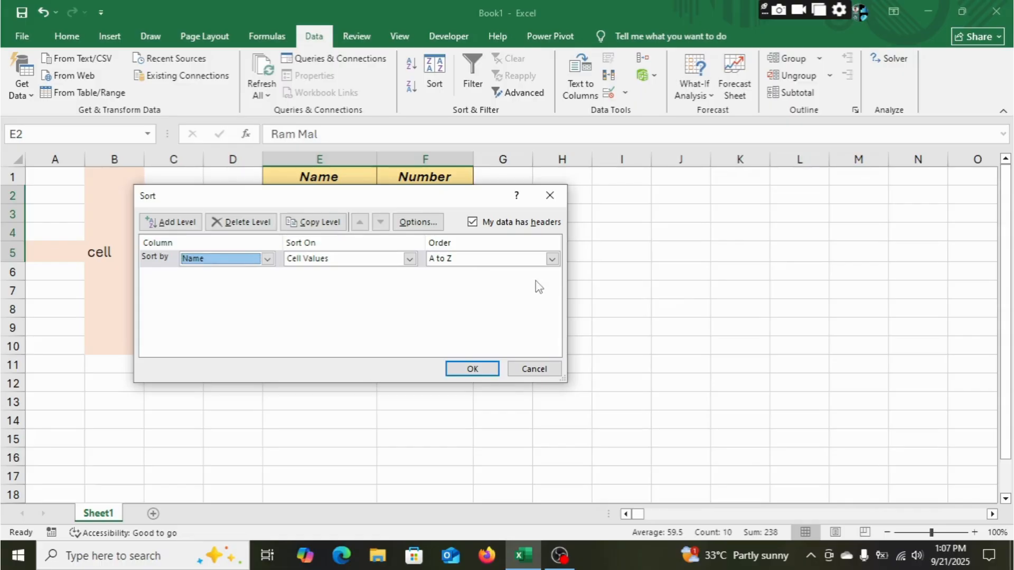
left_click(551, 260)
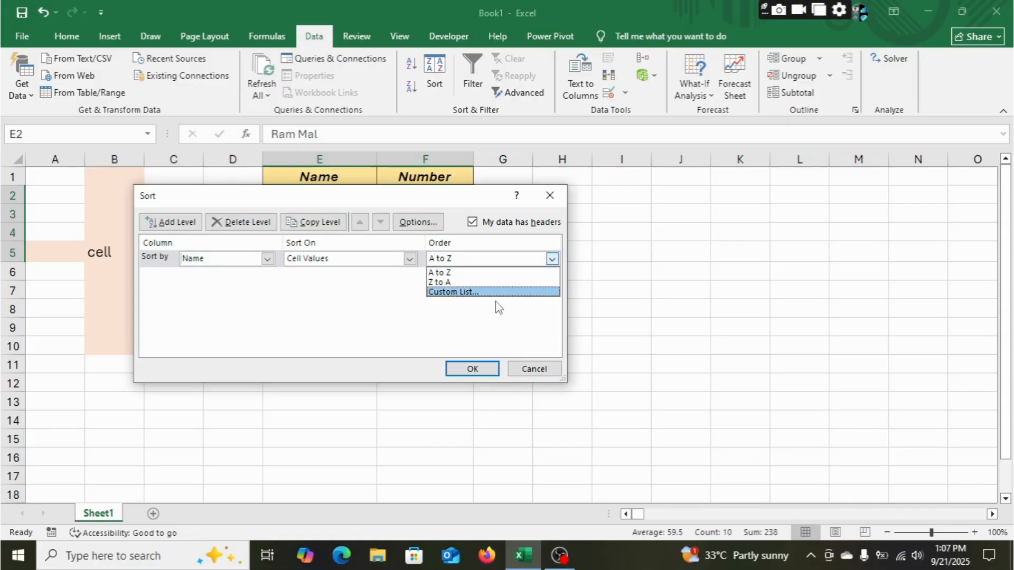
left_click(455, 274)
left_click(472, 369)
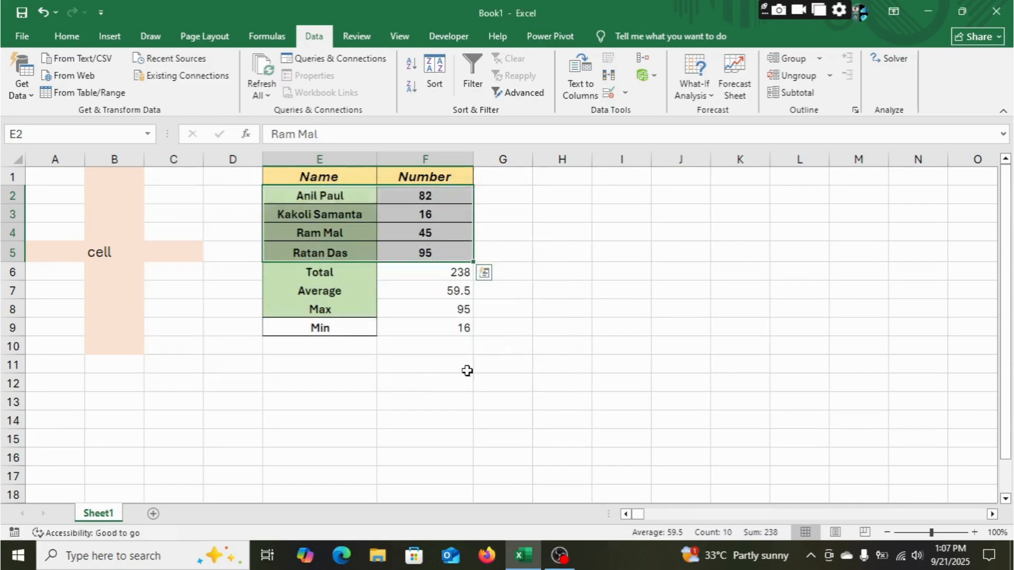
left_click(419, 292)
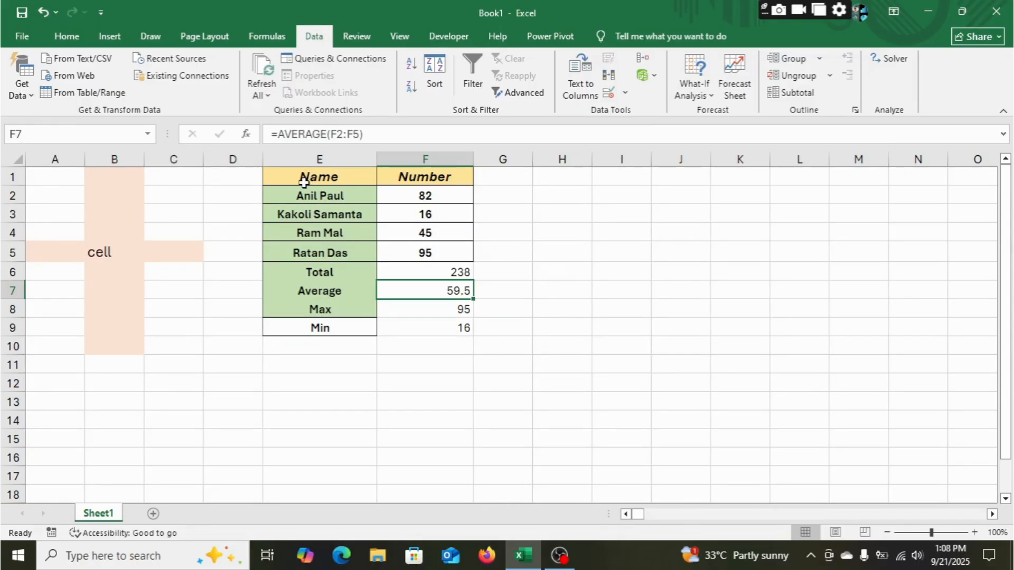
- Sort the table range E1:F5 by the Number column from smallest to largest
left_click_drag(304, 182, 431, 254)
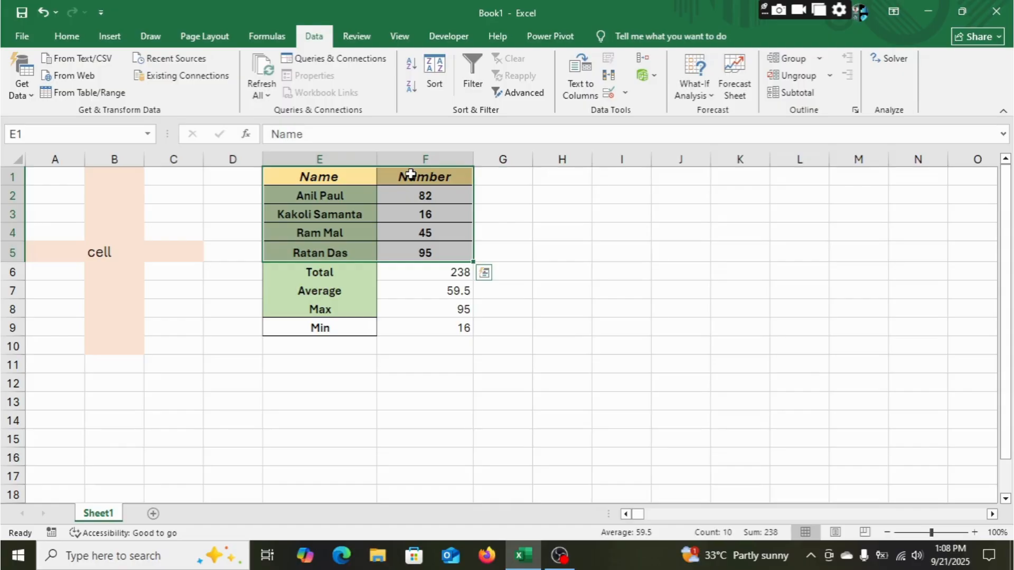
left_click(434, 90)
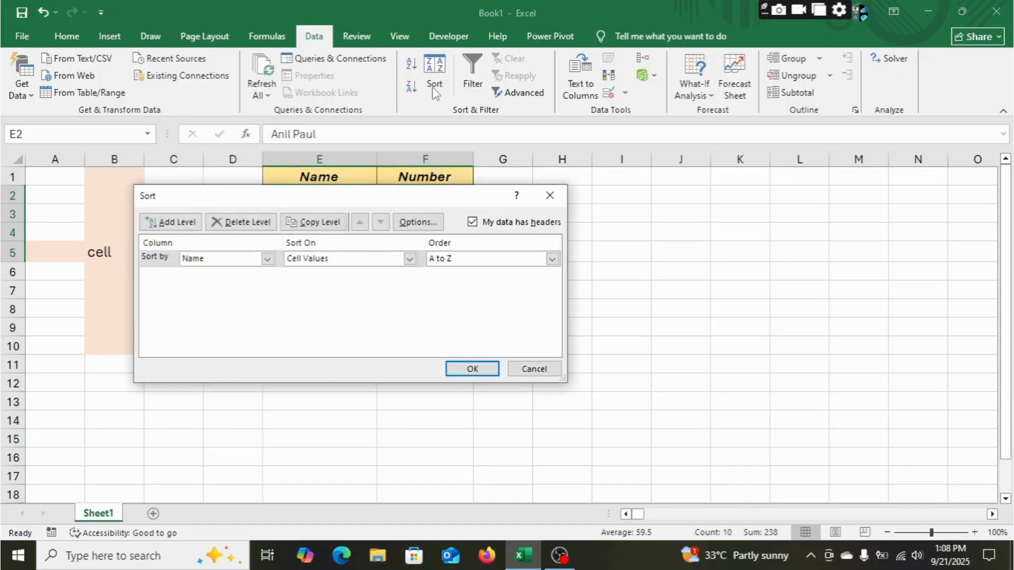
left_click(267, 258)
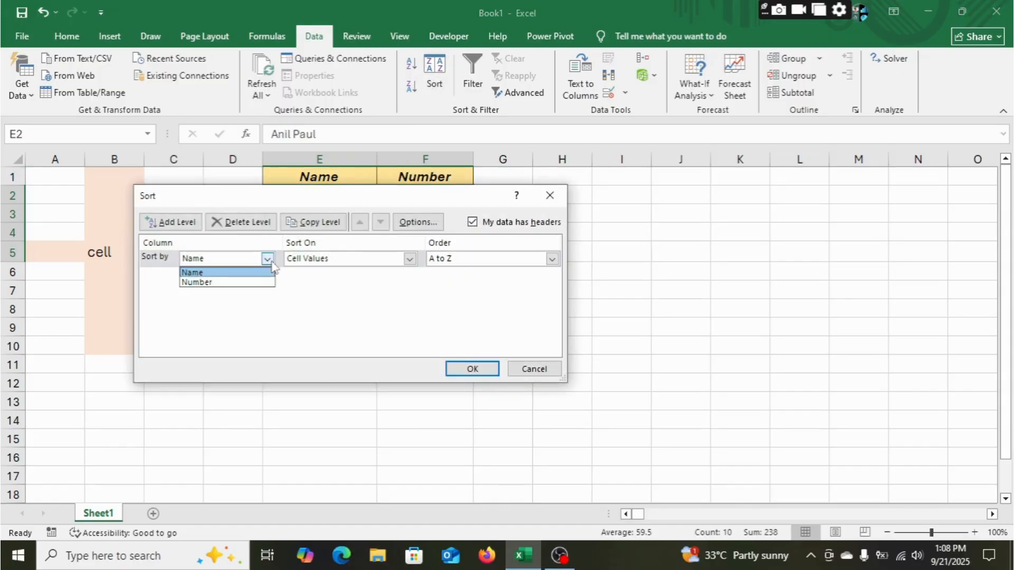
left_click(220, 283)
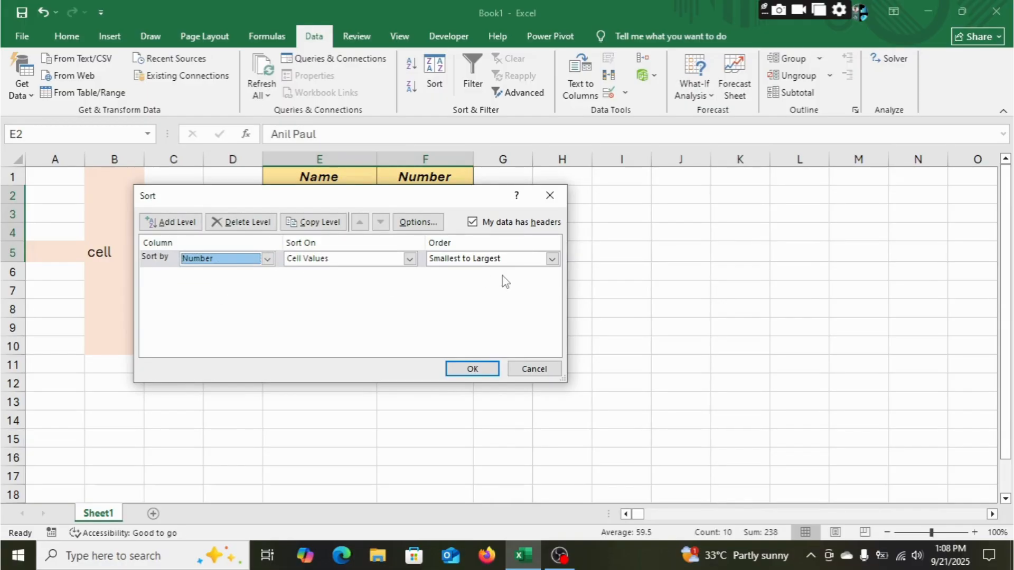
left_click(464, 371)
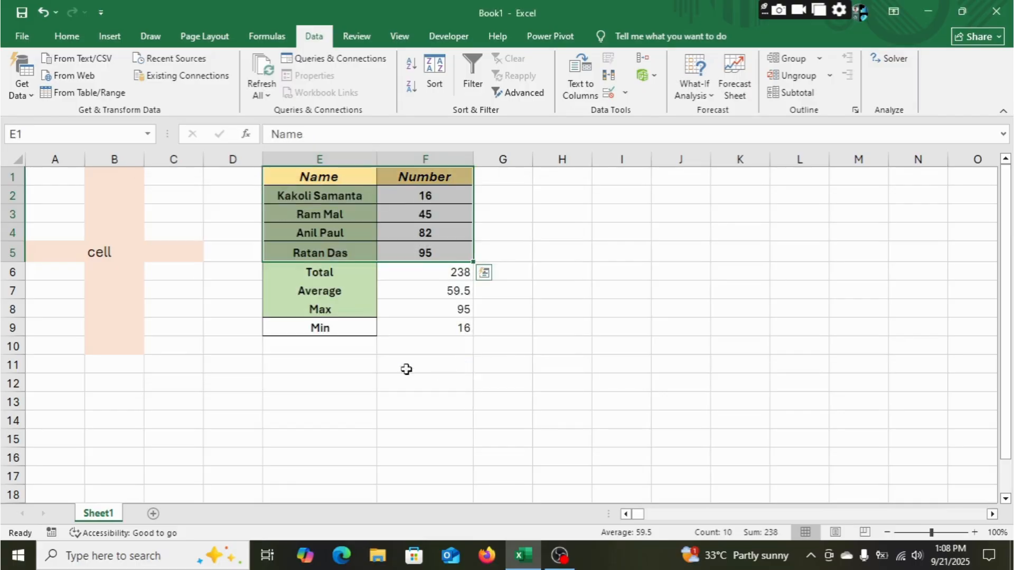
left_click(568, 227)
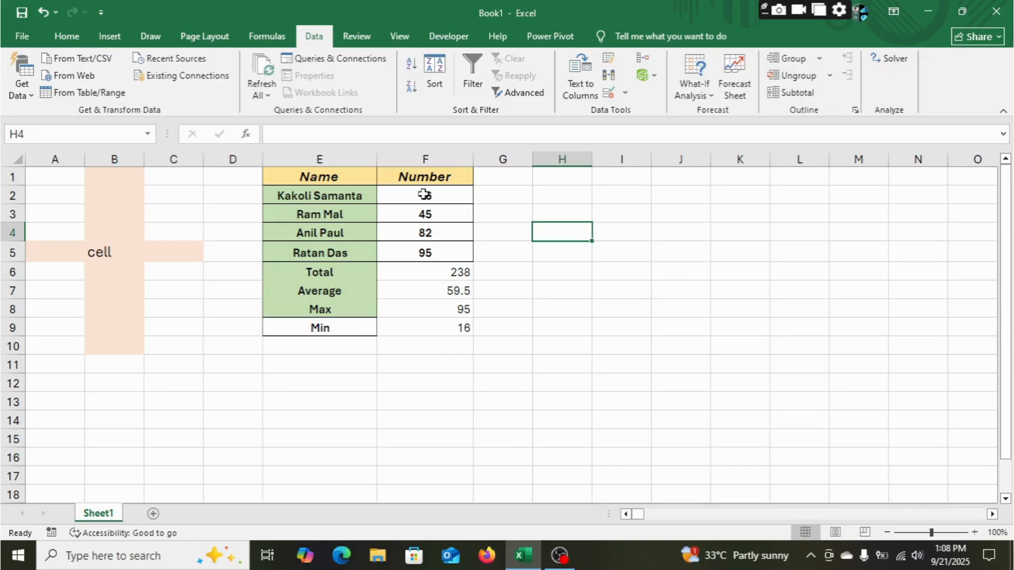
- Turn on filtering for the Name and Number table
left_click_drag(294, 174, 396, 190)
left_click(424, 226)
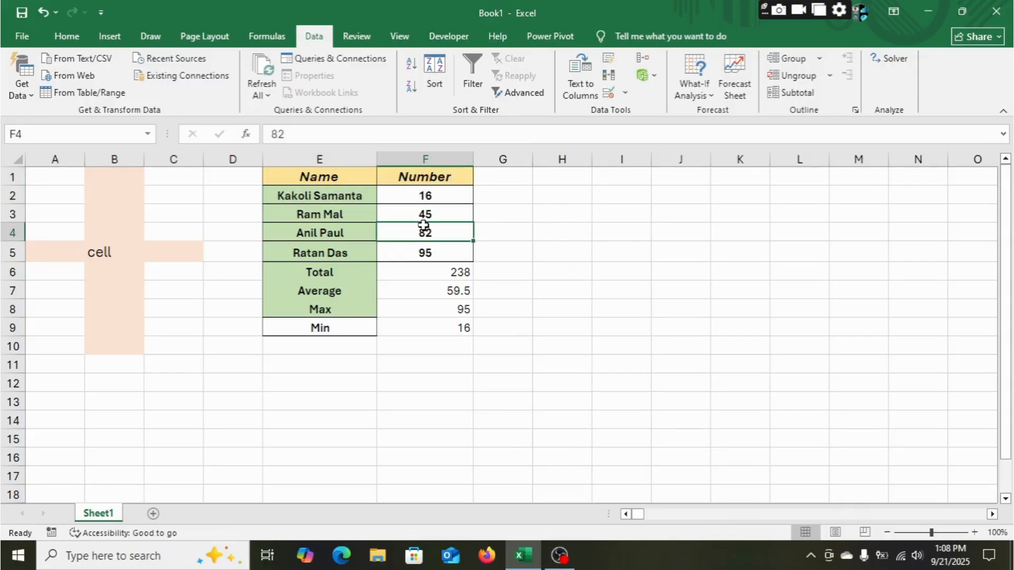
left_click(473, 74)
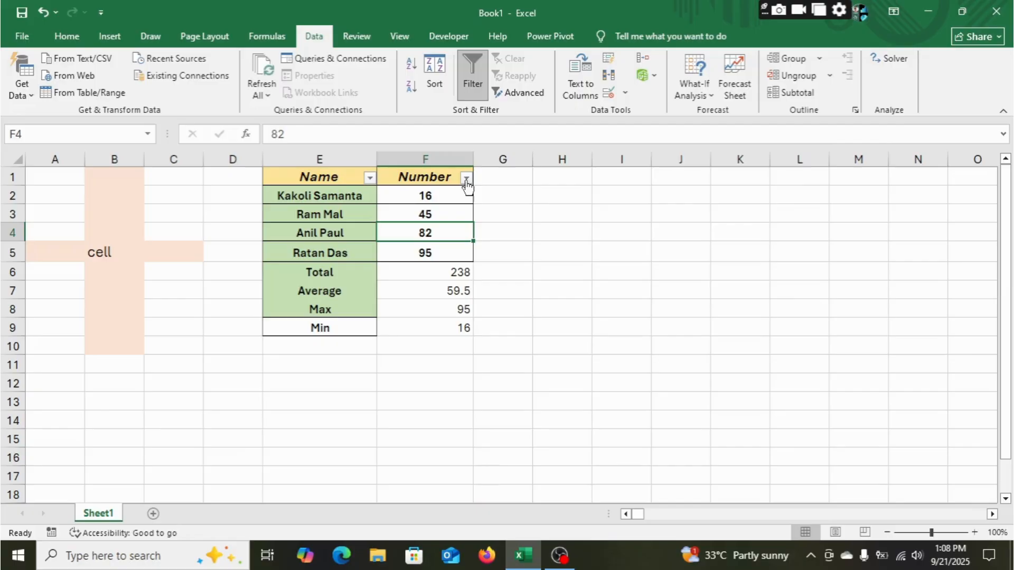
- Filter the Name column to only the names in rows 3 and 5, and clear that filter
left_click(370, 178)
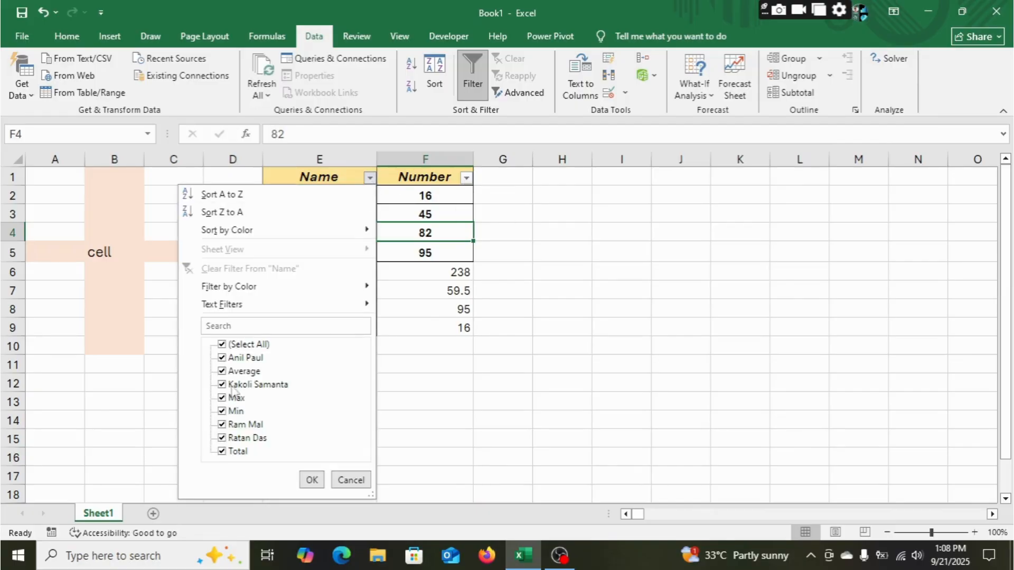
left_click(222, 345)
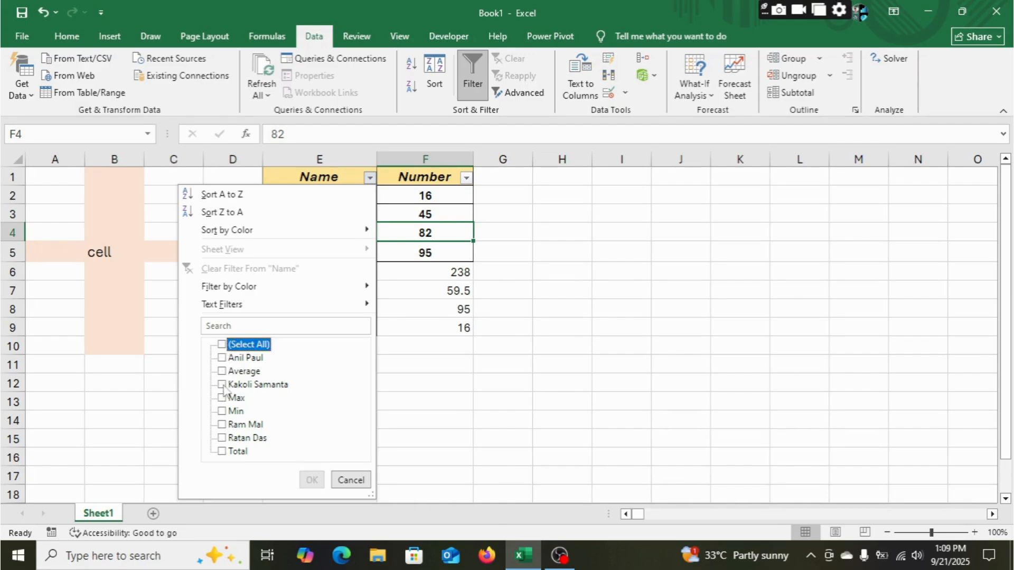
left_click(222, 424)
left_click(222, 437)
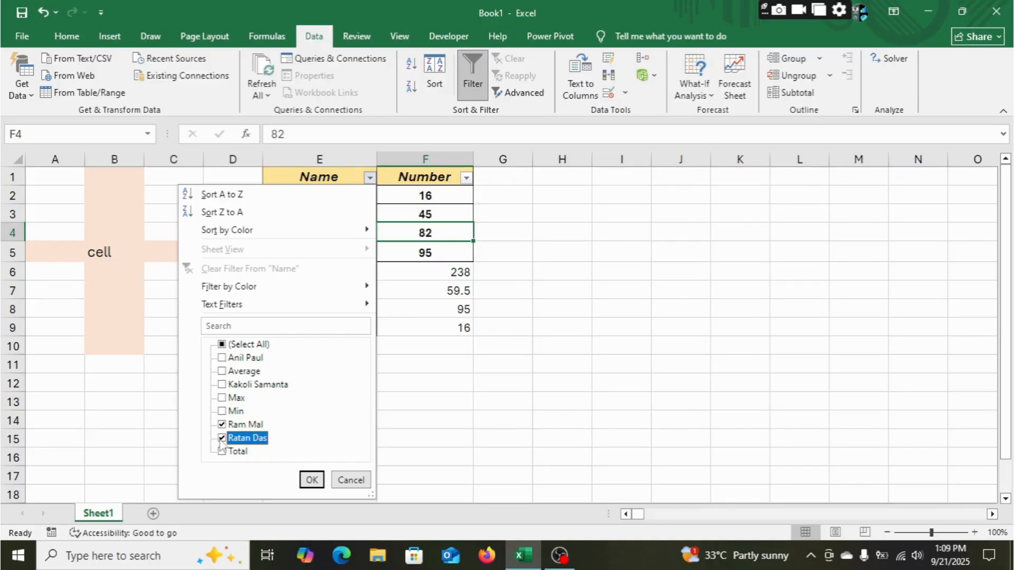
left_click(312, 479)
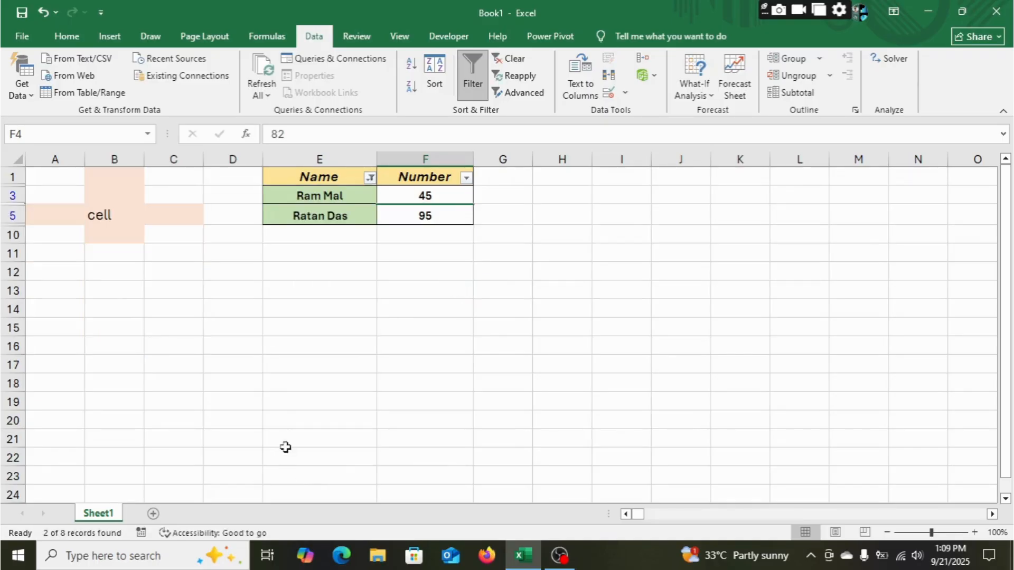
left_click(370, 177)
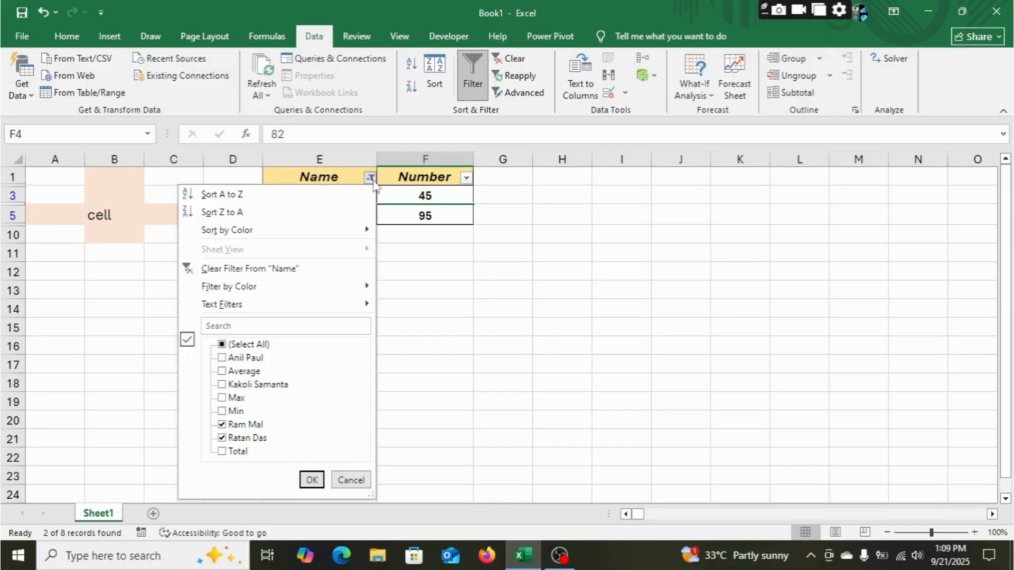
left_click(263, 270)
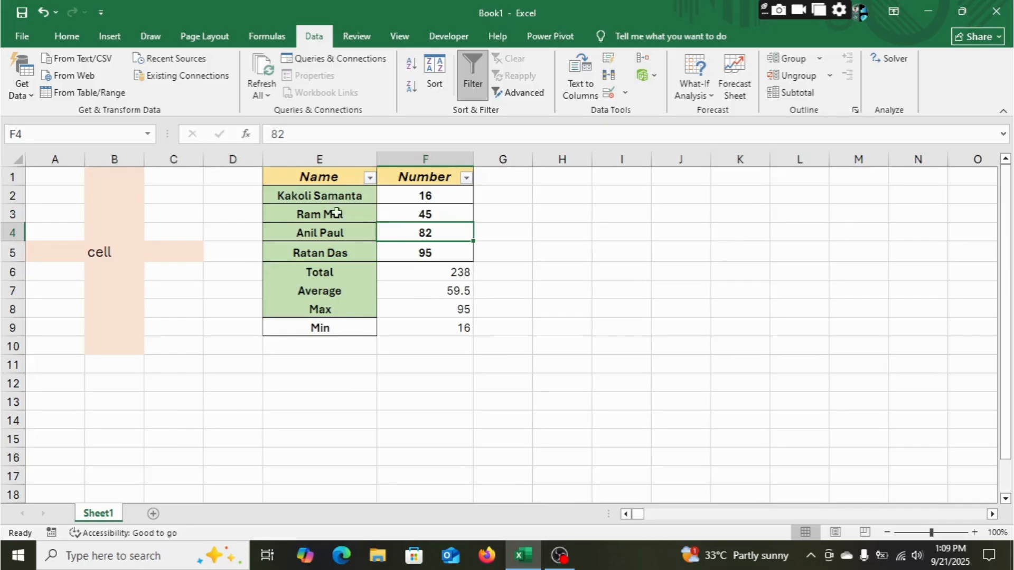
- Filter the Number column to only the values 82 and 95, and clear that filter
left_click(465, 178)
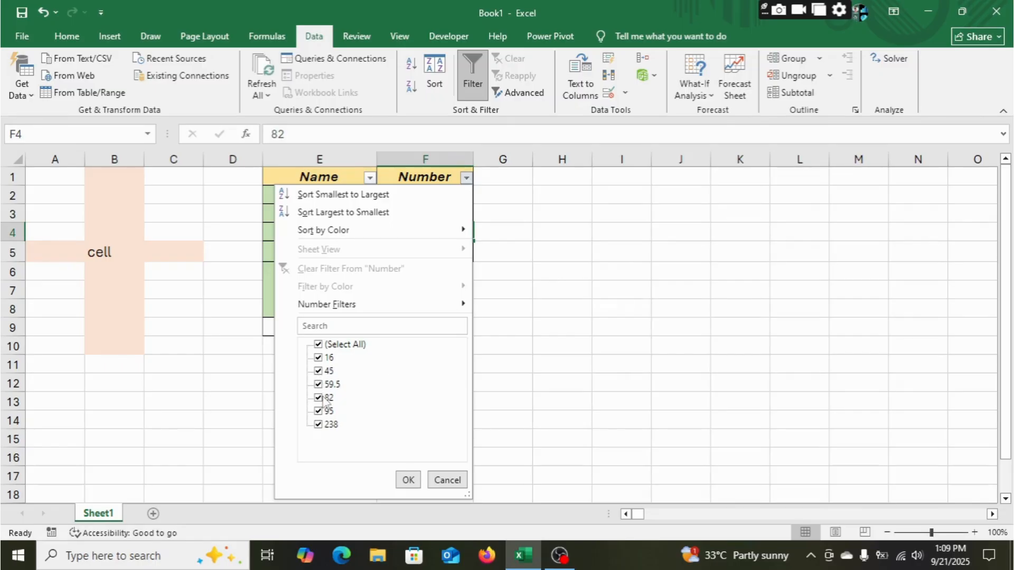
left_click(319, 345)
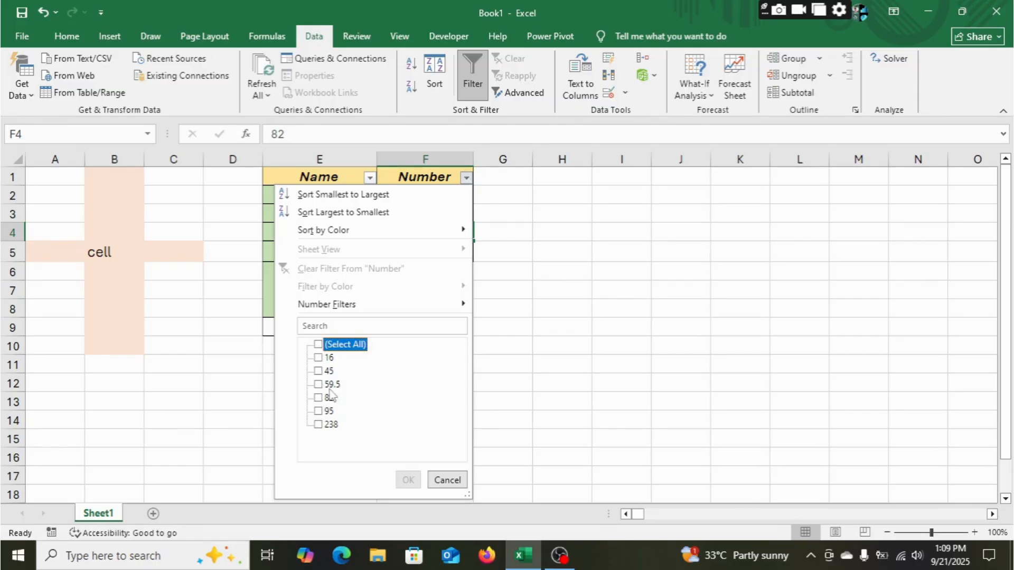
left_click(318, 398)
left_click(318, 410)
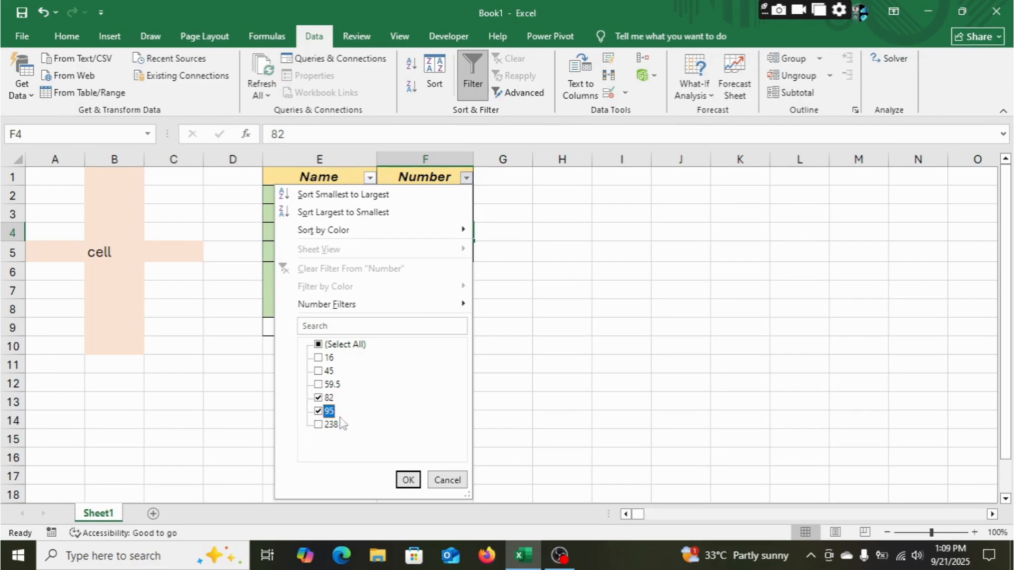
left_click(408, 480)
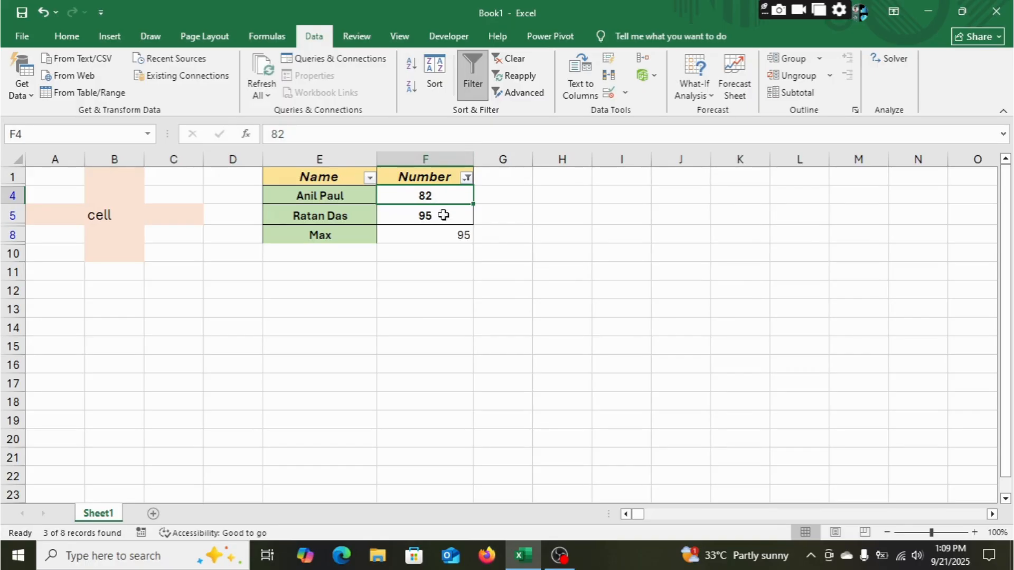
left_click(466, 178)
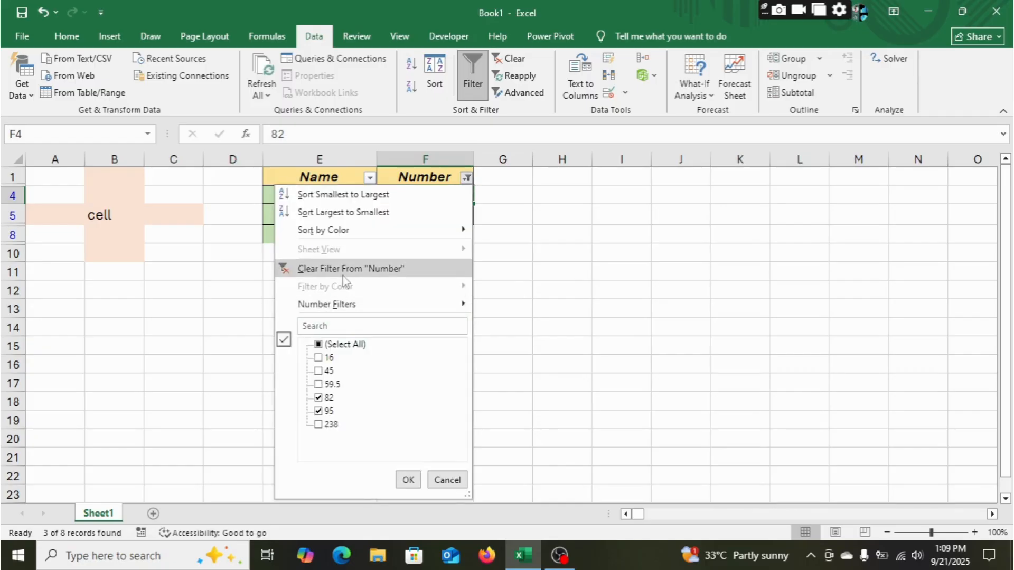
left_click(379, 269)
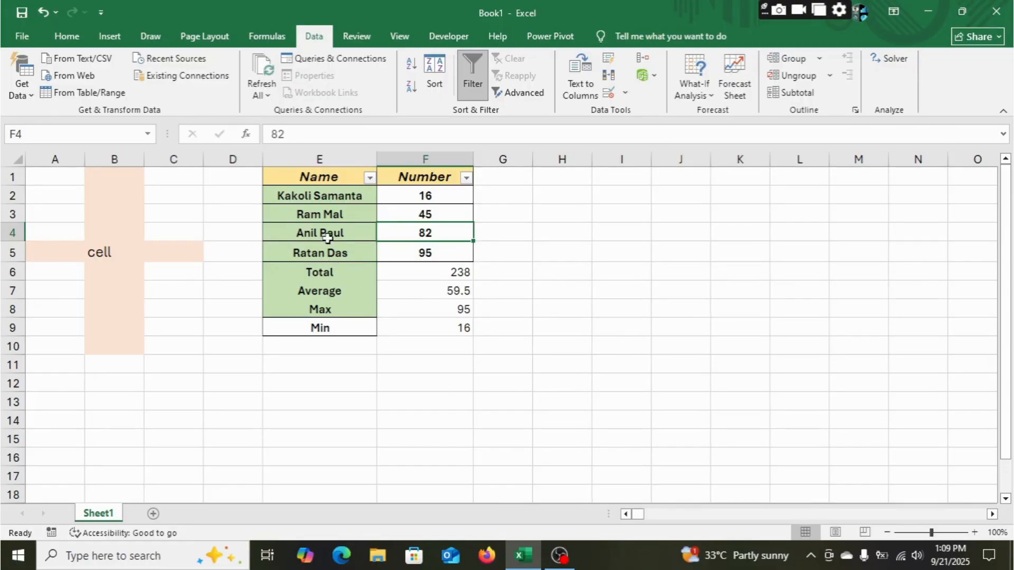
- Insert a 2-D clustered column chart from the range E1:F5 and place it beside the table, over columns G to L
left_click_drag(301, 177, 418, 254)
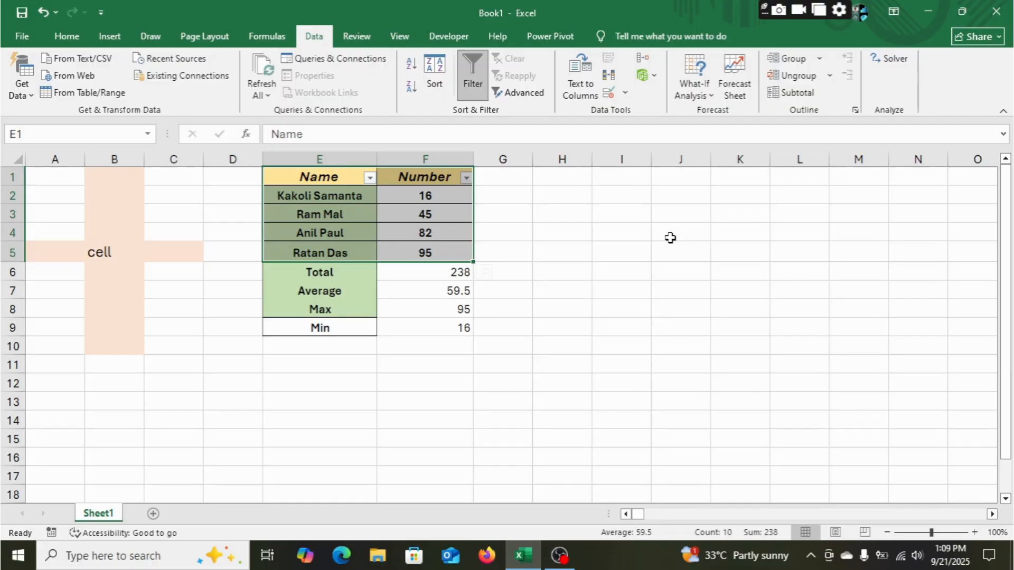
left_click(110, 36)
left_click(441, 59)
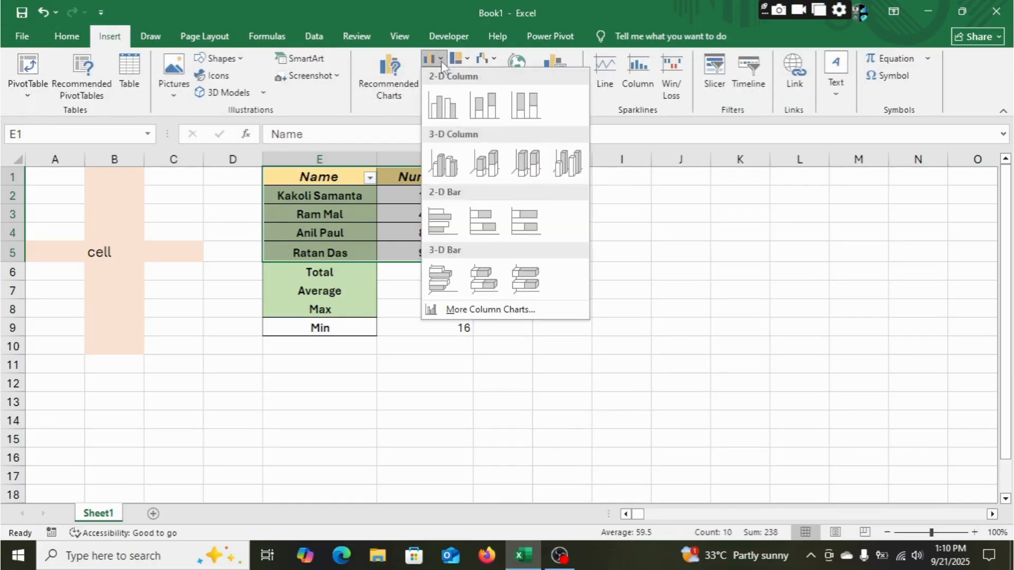
left_click(442, 105)
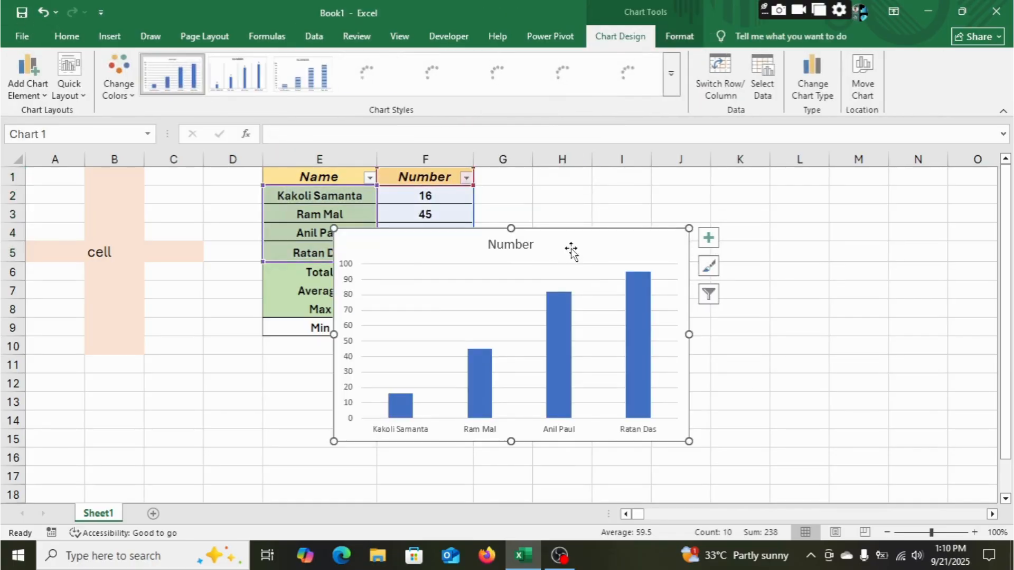
left_click_drag(572, 245, 736, 219)
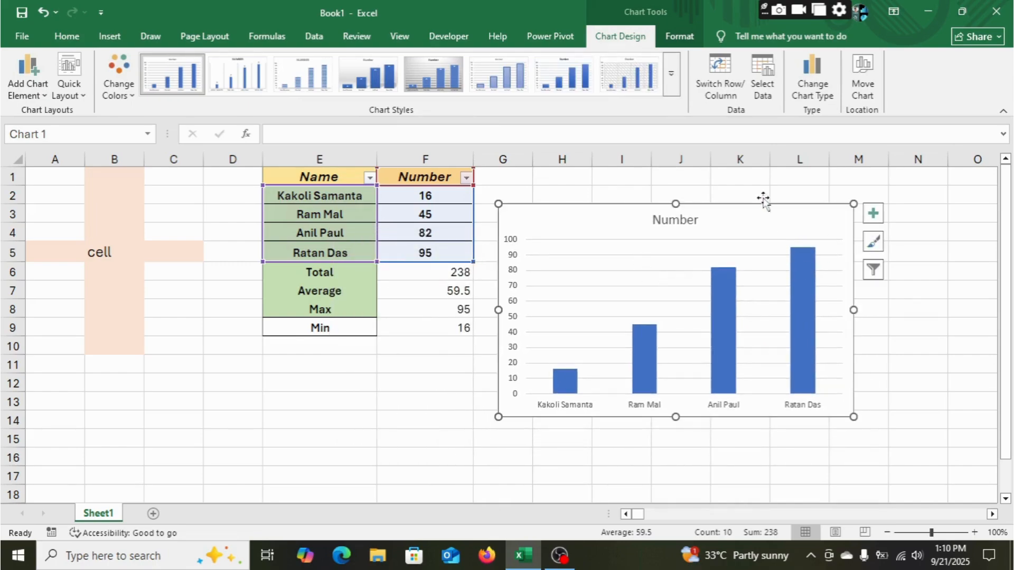
- Apply the chart style with a solid blue background and white hatched columns, keeping its blue colour scheme
left_click(672, 74)
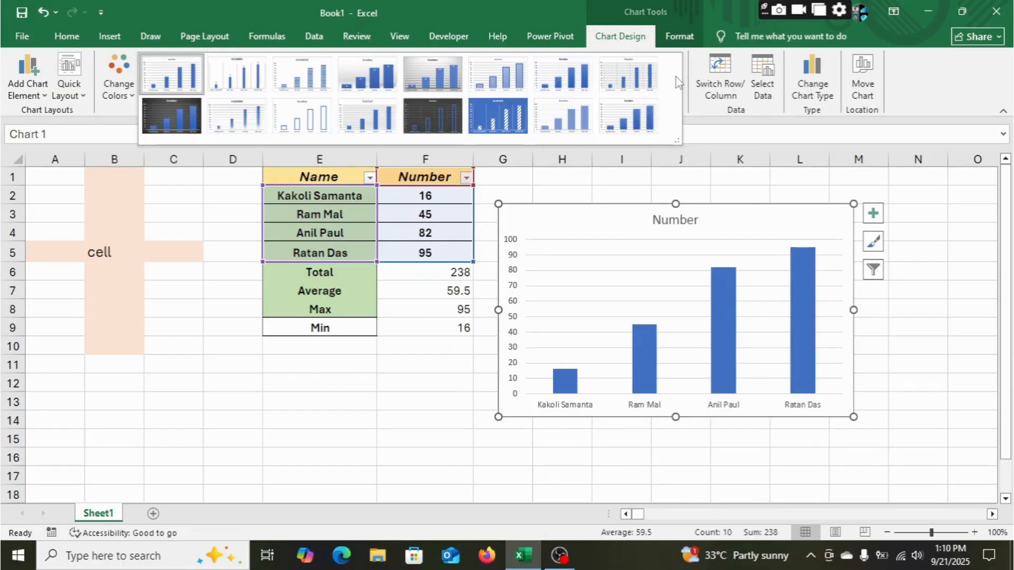
left_click(473, 119)
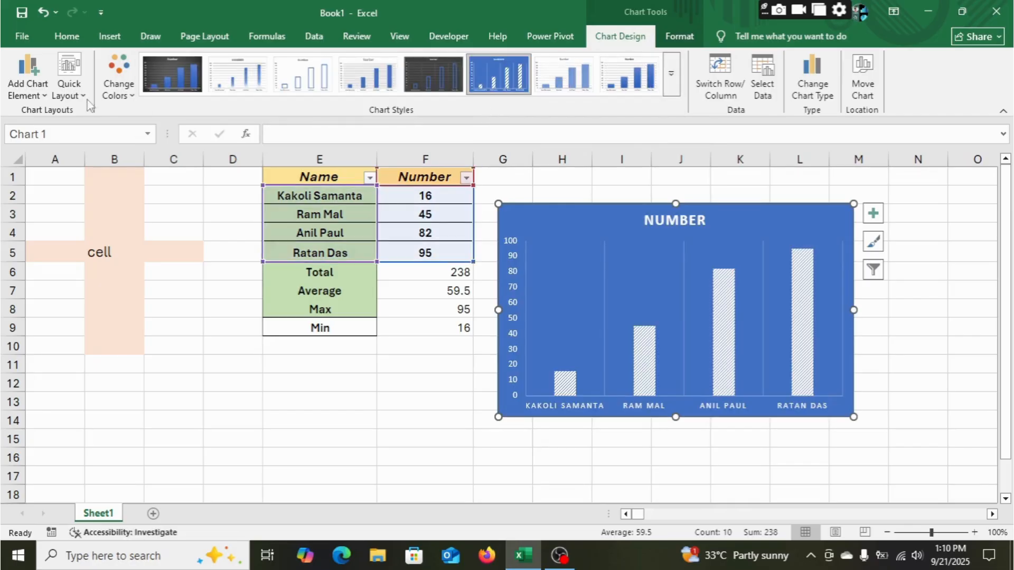
left_click(117, 85)
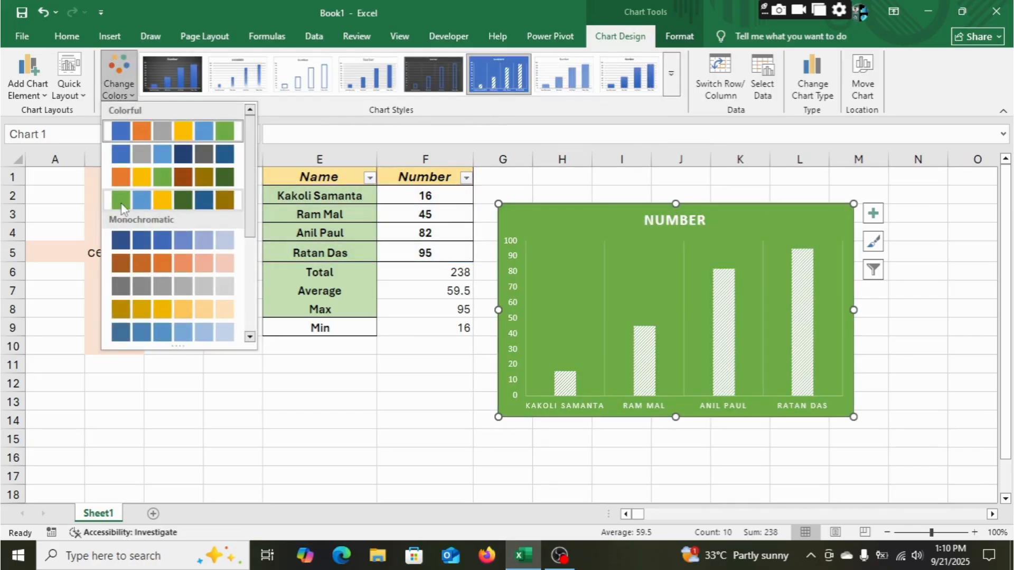
left_click(528, 361)
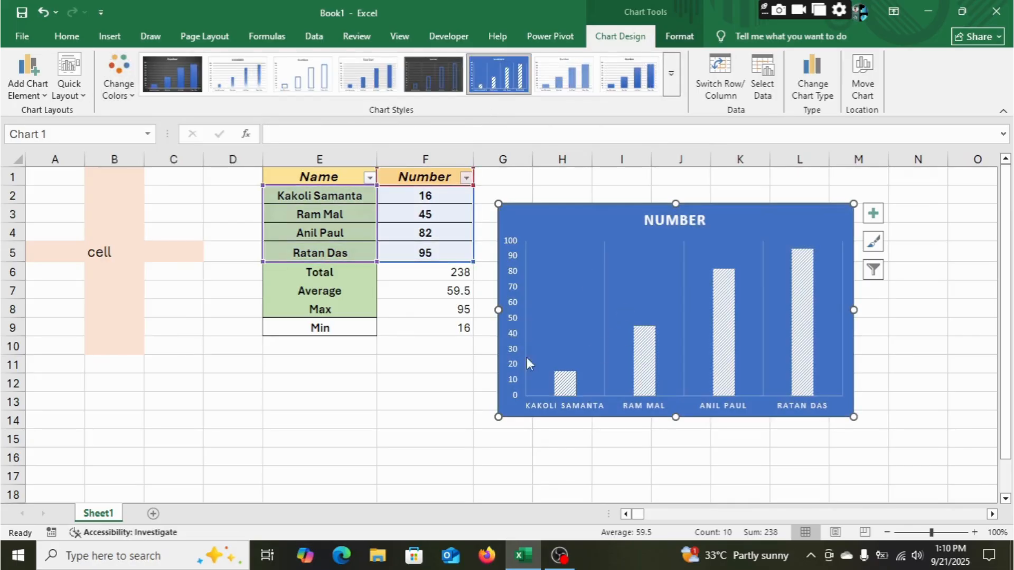
- Add the Format Painter command from Popular Commands to the Quick Access Toolbar's command list
left_click(101, 11)
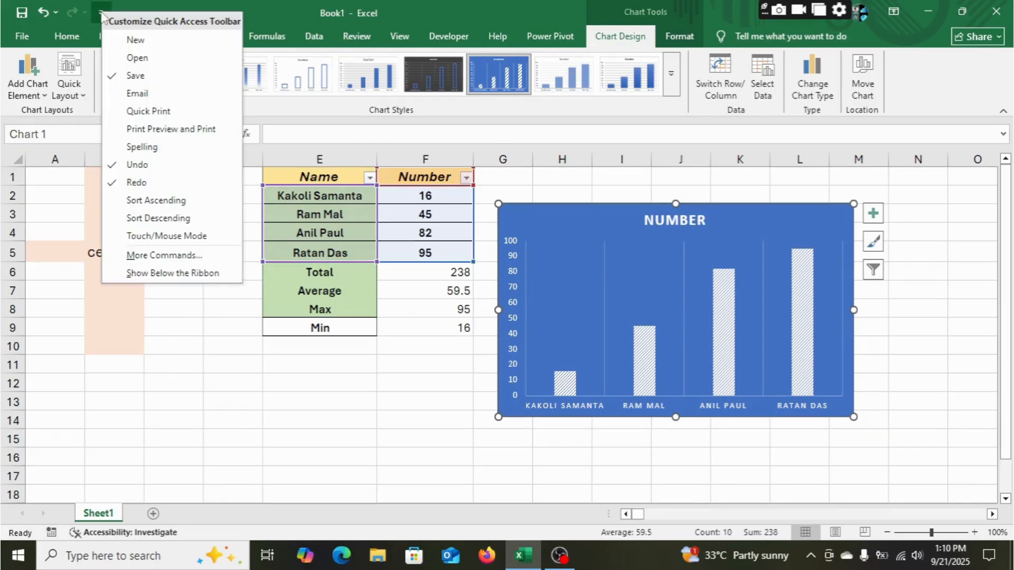
left_click(164, 255)
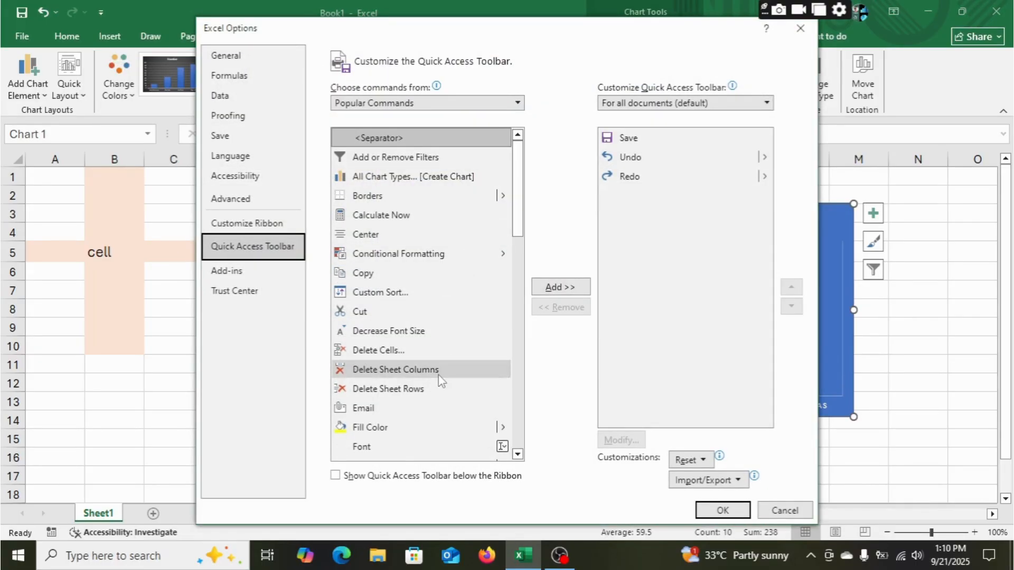
scroll(437, 359, "down", 3)
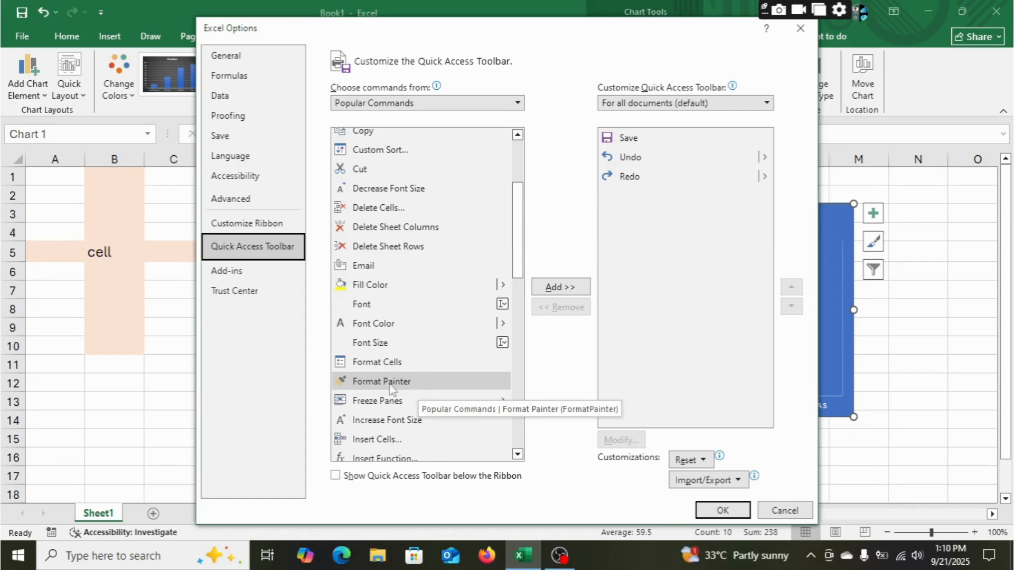
left_click(410, 383)
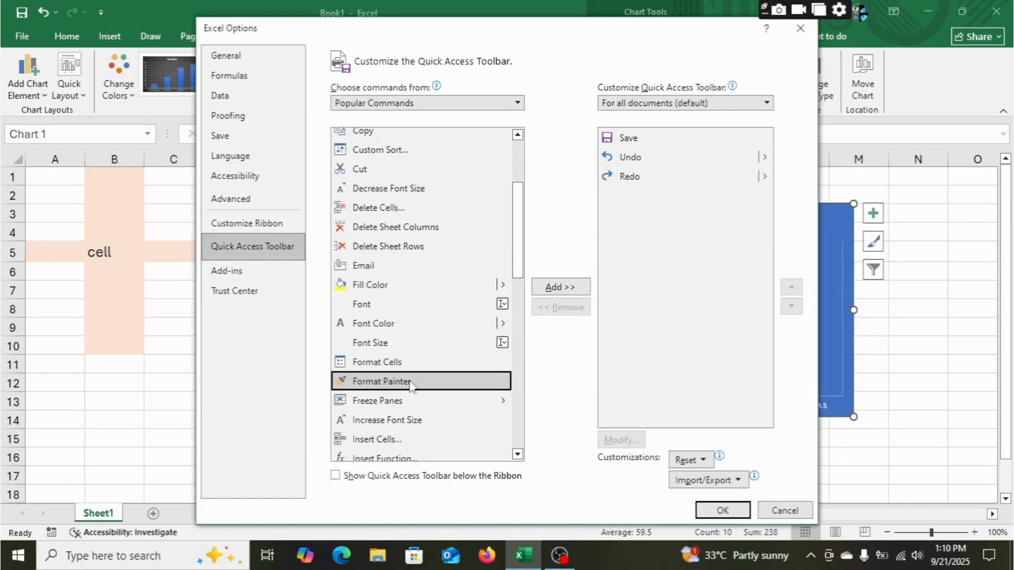
left_click(560, 287)
- Move Format Painter above Undo in the Quick Access Toolbar order, return it below Redo, and apply the customization
left_click(666, 196)
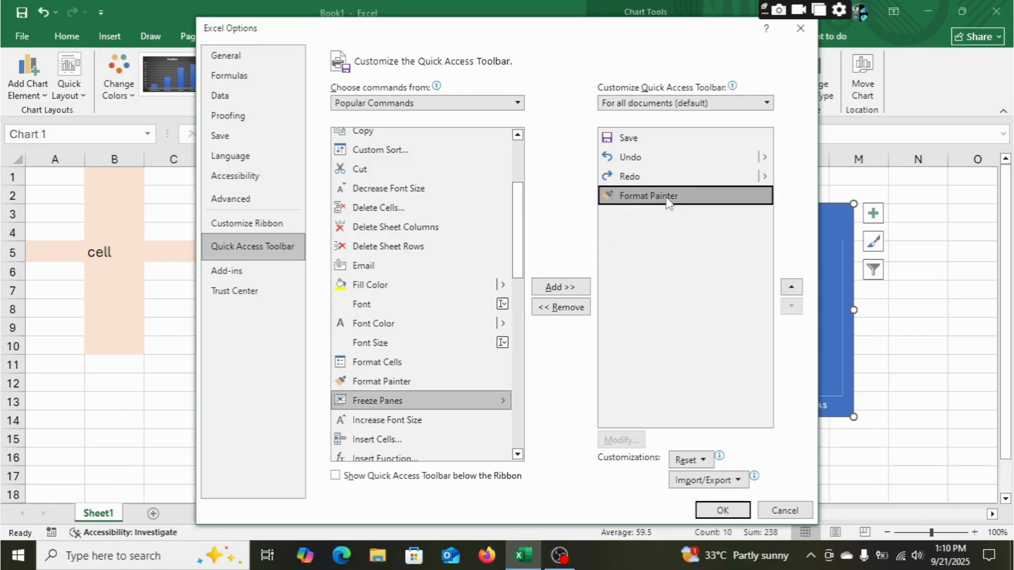
left_click(791, 286)
left_click(792, 289)
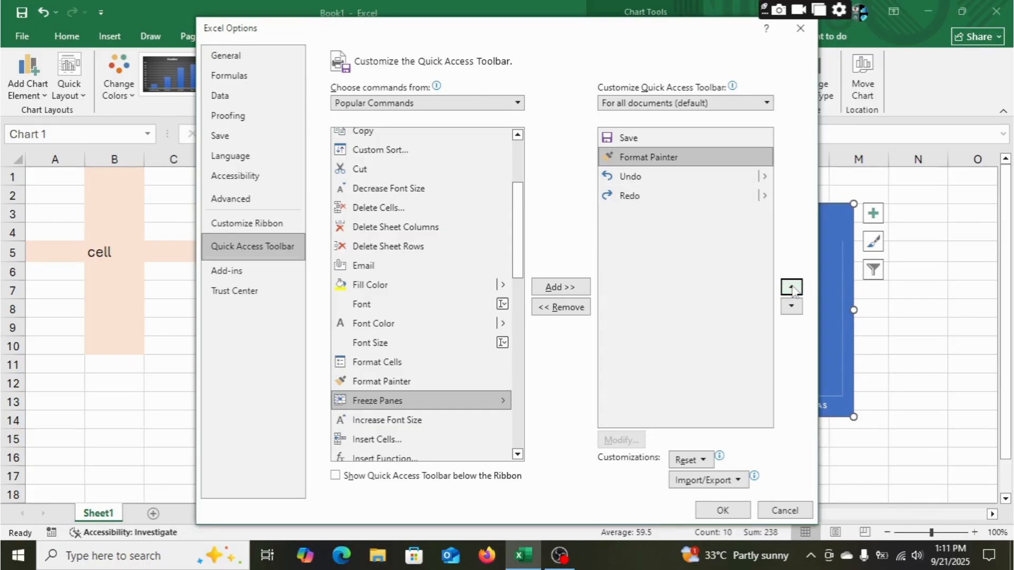
double_click(794, 308)
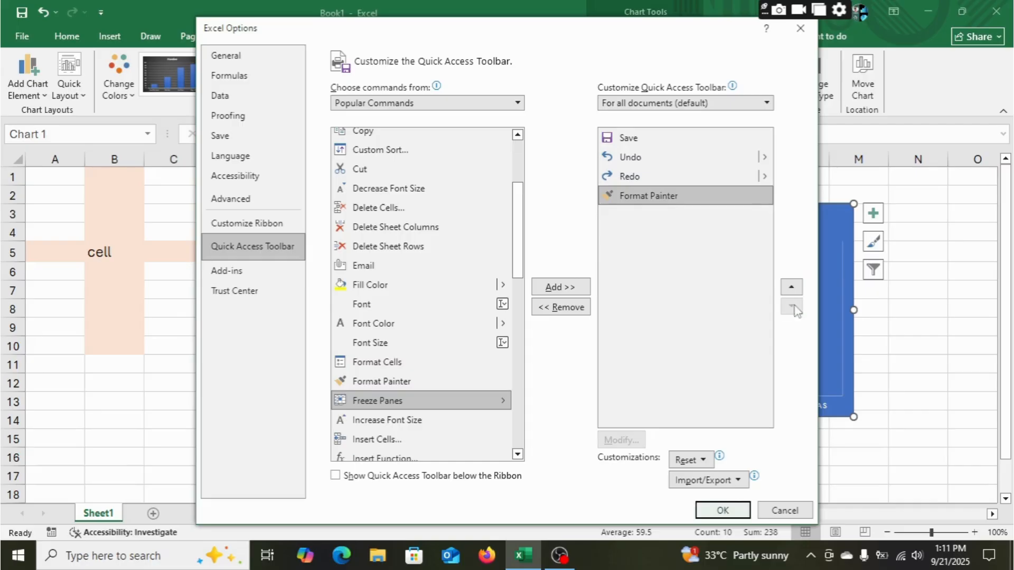
left_click(723, 511)
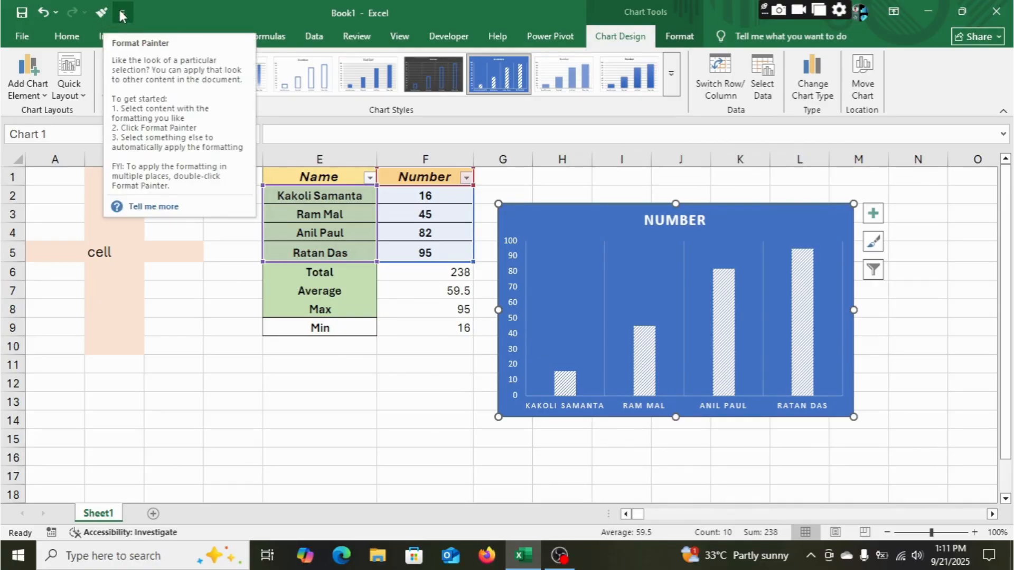
- Remove Format Painter from the Quick Access Toolbar and apply the customization
left_click(122, 10)
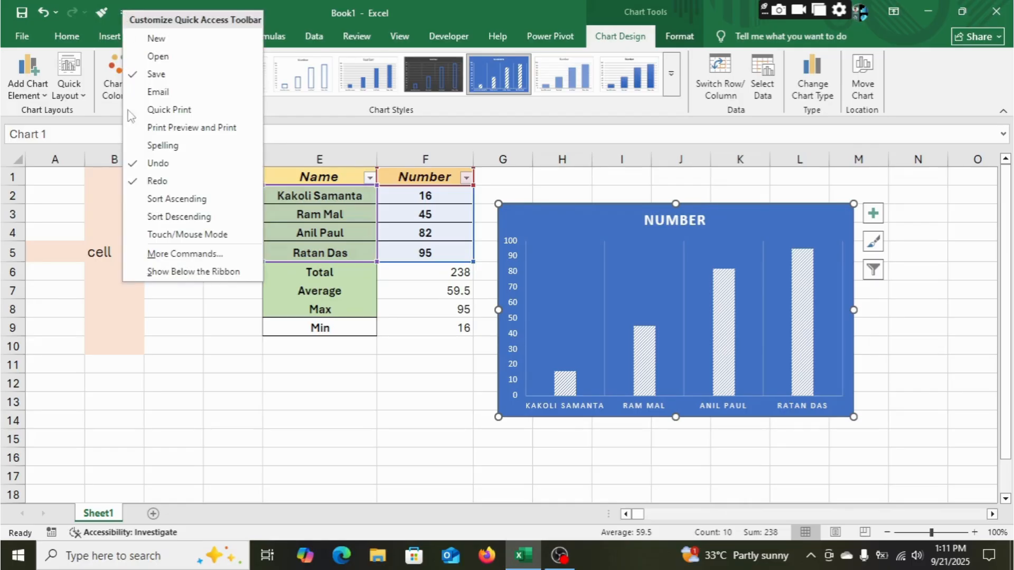
left_click(194, 254)
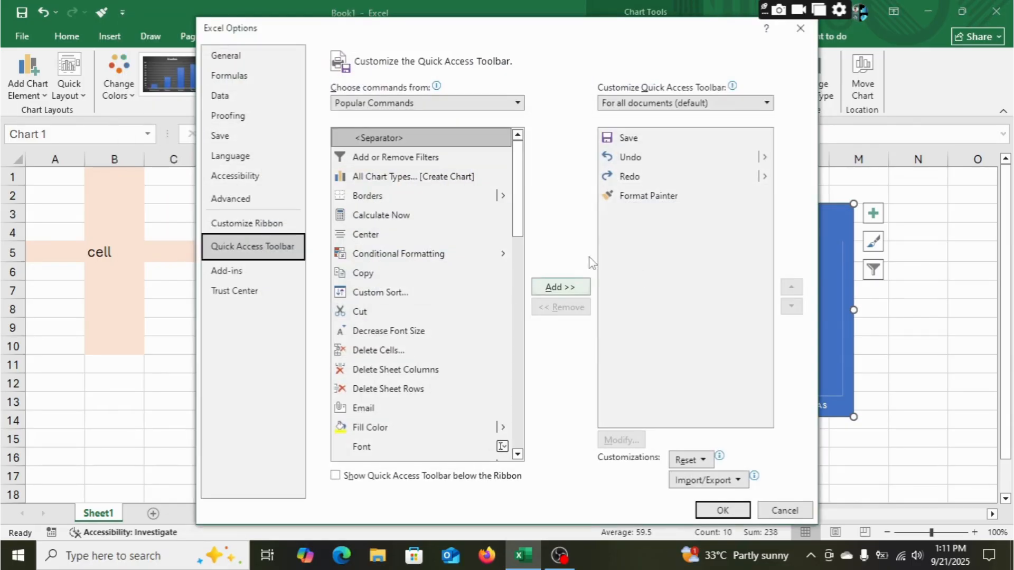
left_click(655, 196)
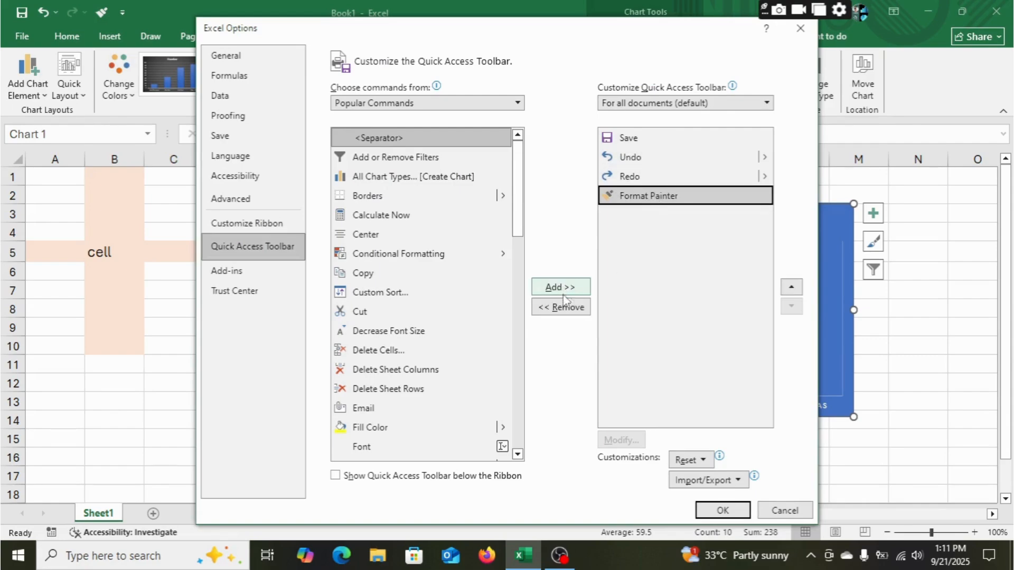
left_click(558, 311)
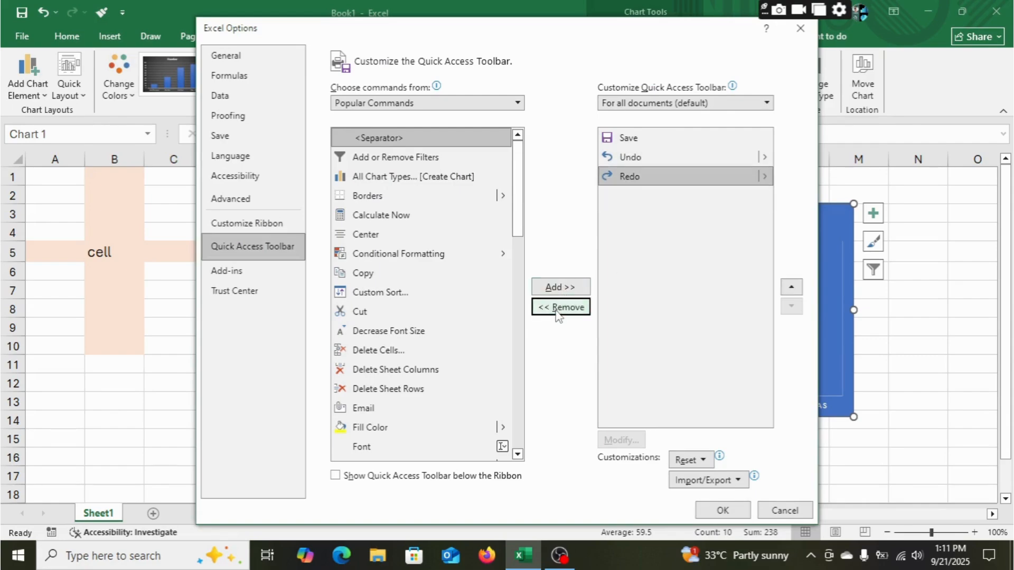
left_click(722, 511)
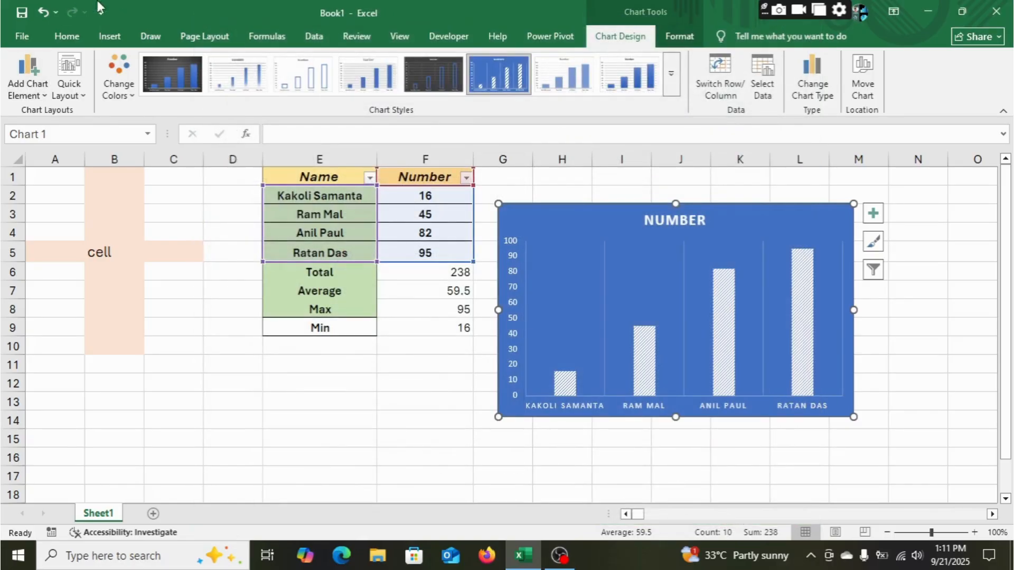